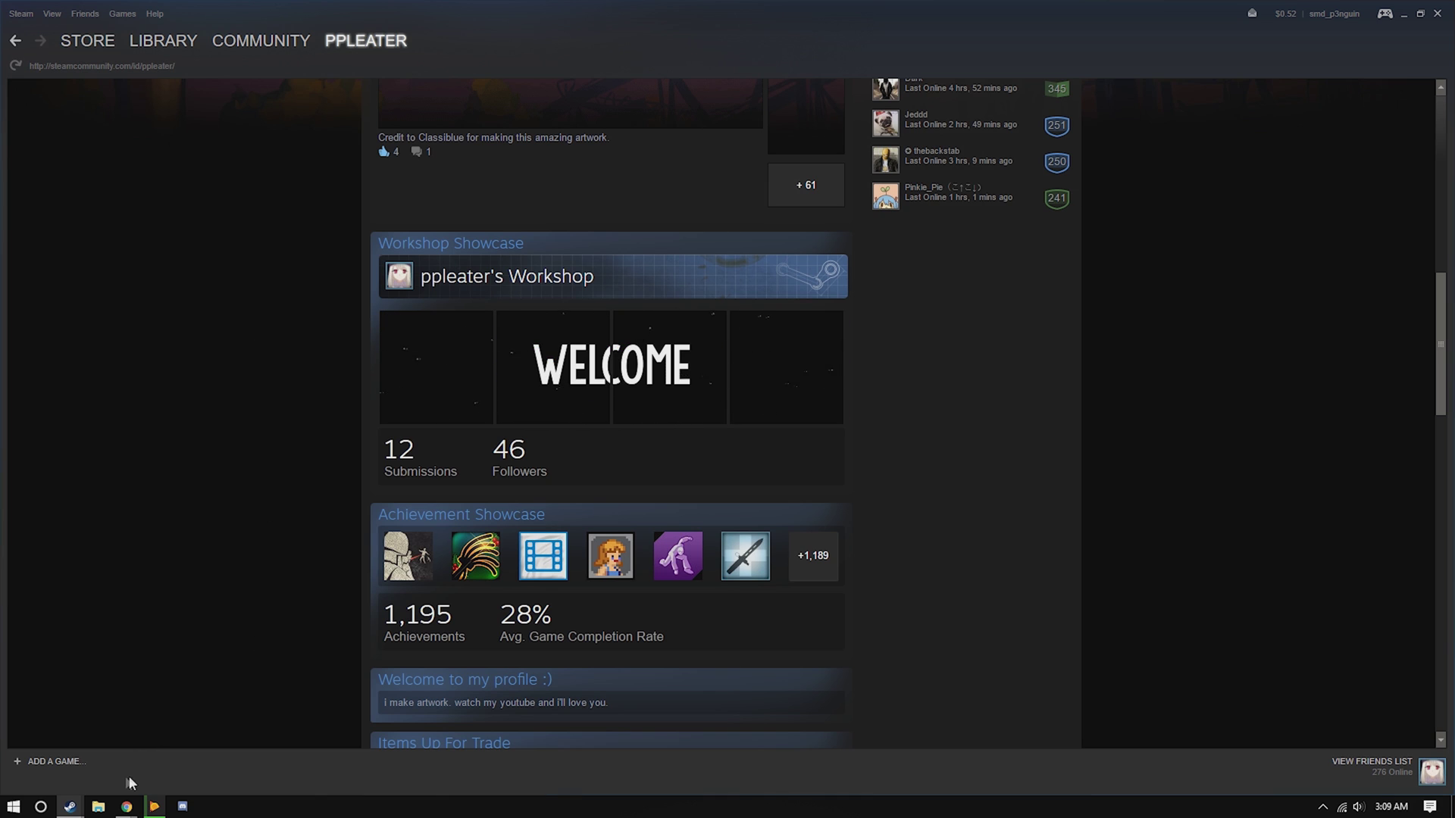
- Minimize Steam, open Workshop Showcase Template.aep from the Workshop Showcase folder, and maximize After Effects
{"action": "left_click", "coordinate": [1404, 17]}
{"action": "double_click", "coordinate": [606, 135]}
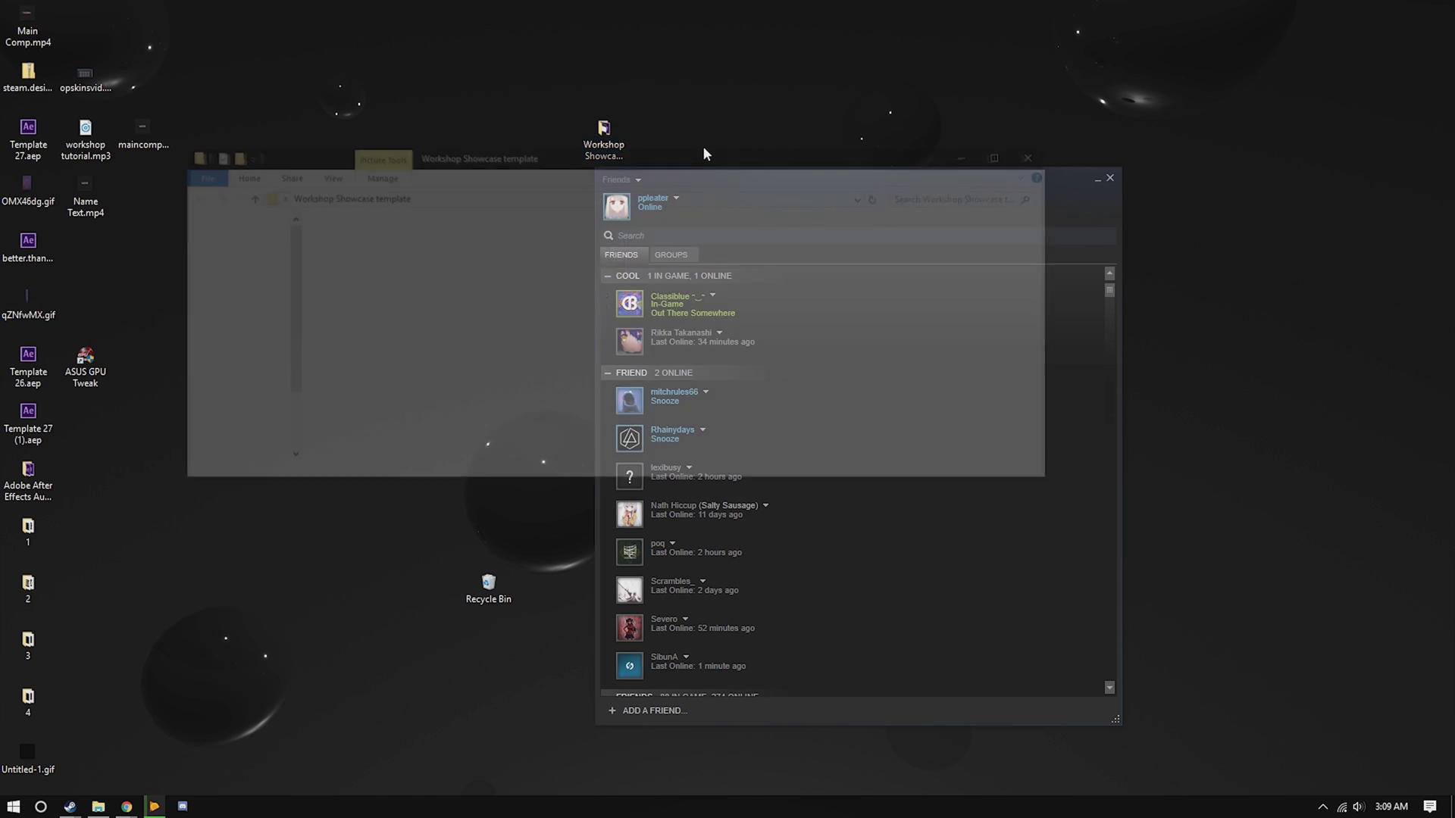
{"action": "double_click", "coordinate": [594, 266]}
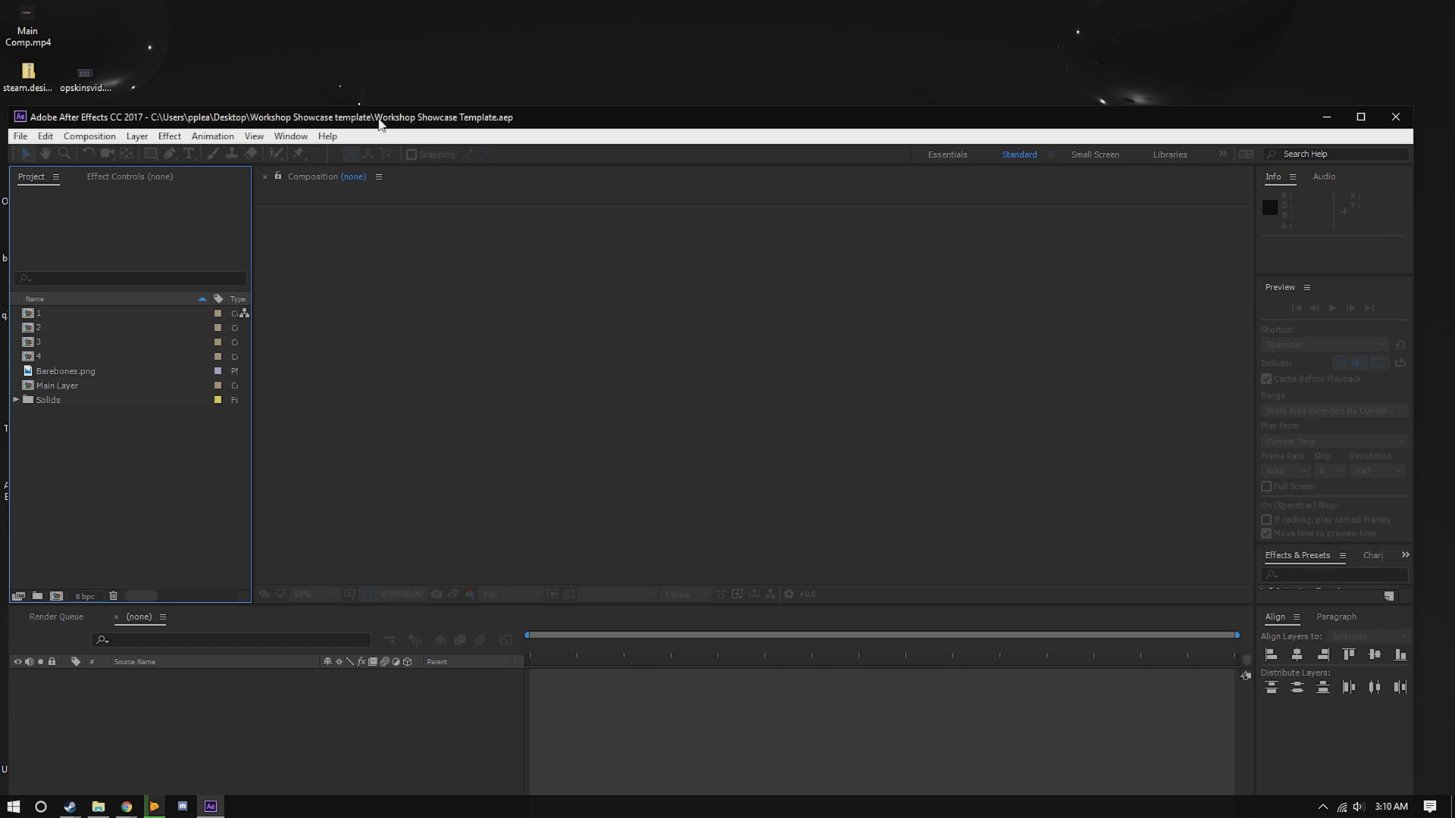
{"action": "double_click", "coordinate": [386, 121]}
- Glance at Composition 1, then set Main Layer's current time to 0:00:00:35
{"action": "left_click_drag", "start_coordinate": [527, 568], "coordinate": [777, 561]}
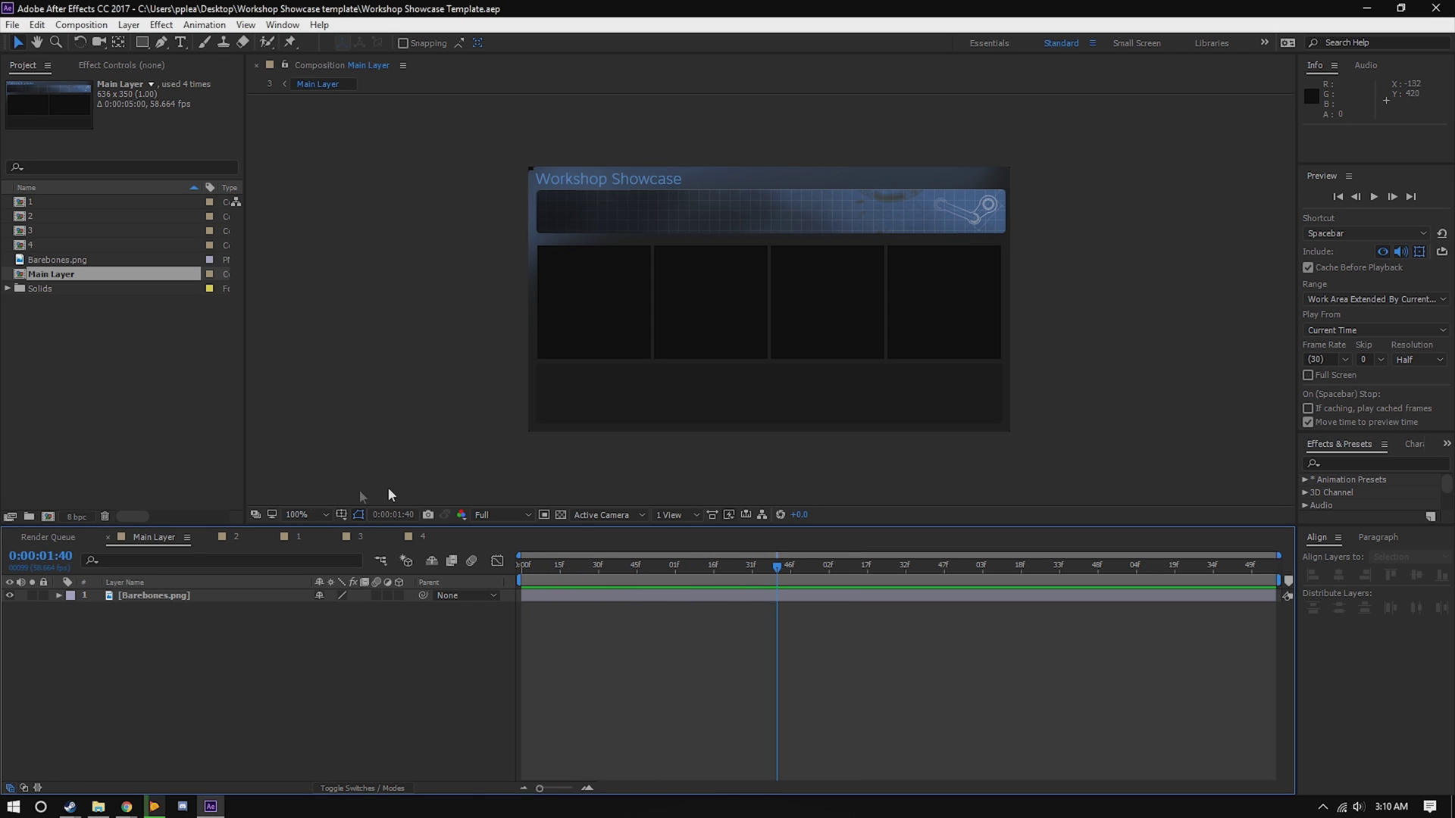
{"action": "left_click", "coordinate": [299, 536]}
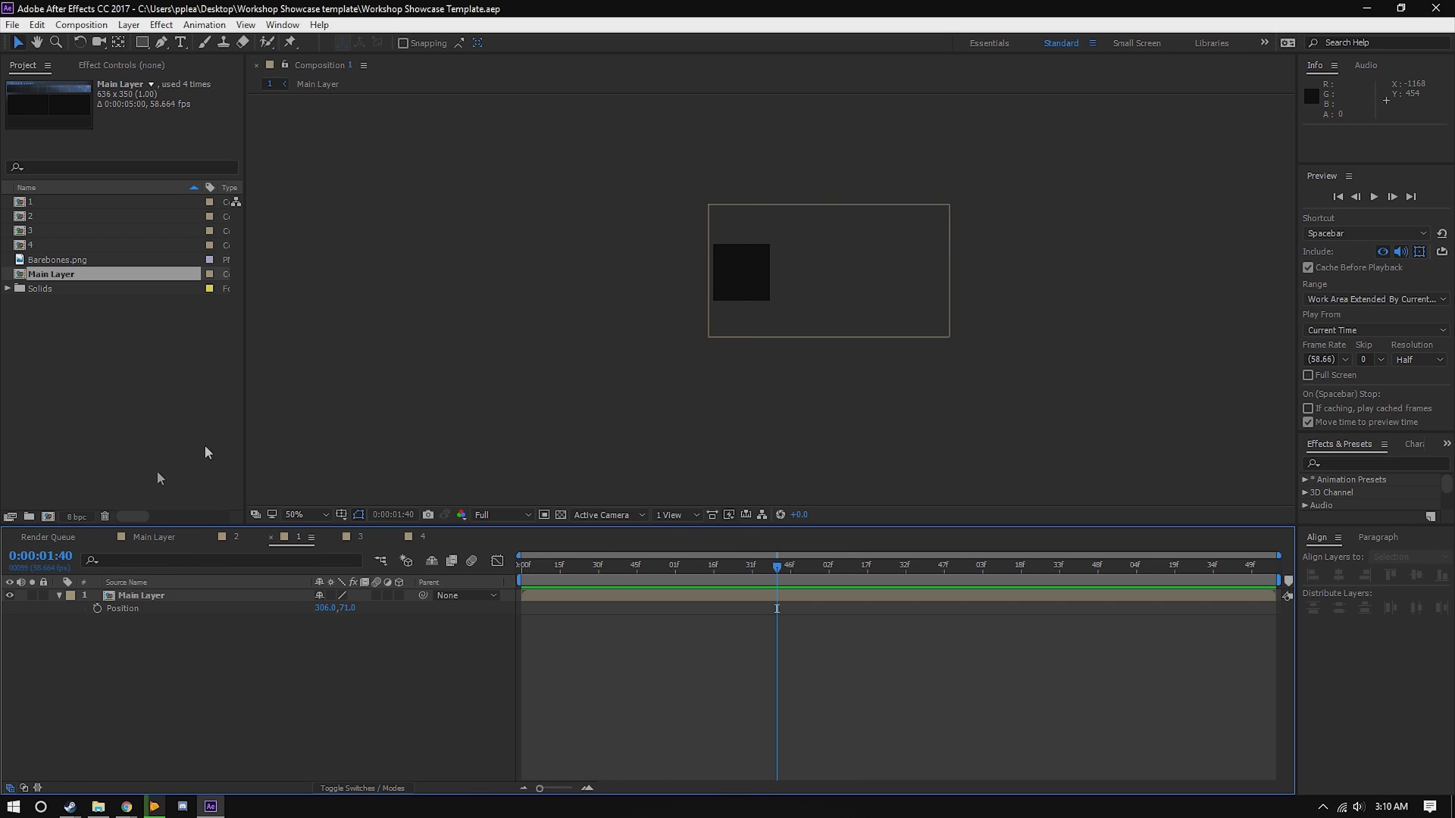
{"action": "left_click", "coordinate": [152, 543]}
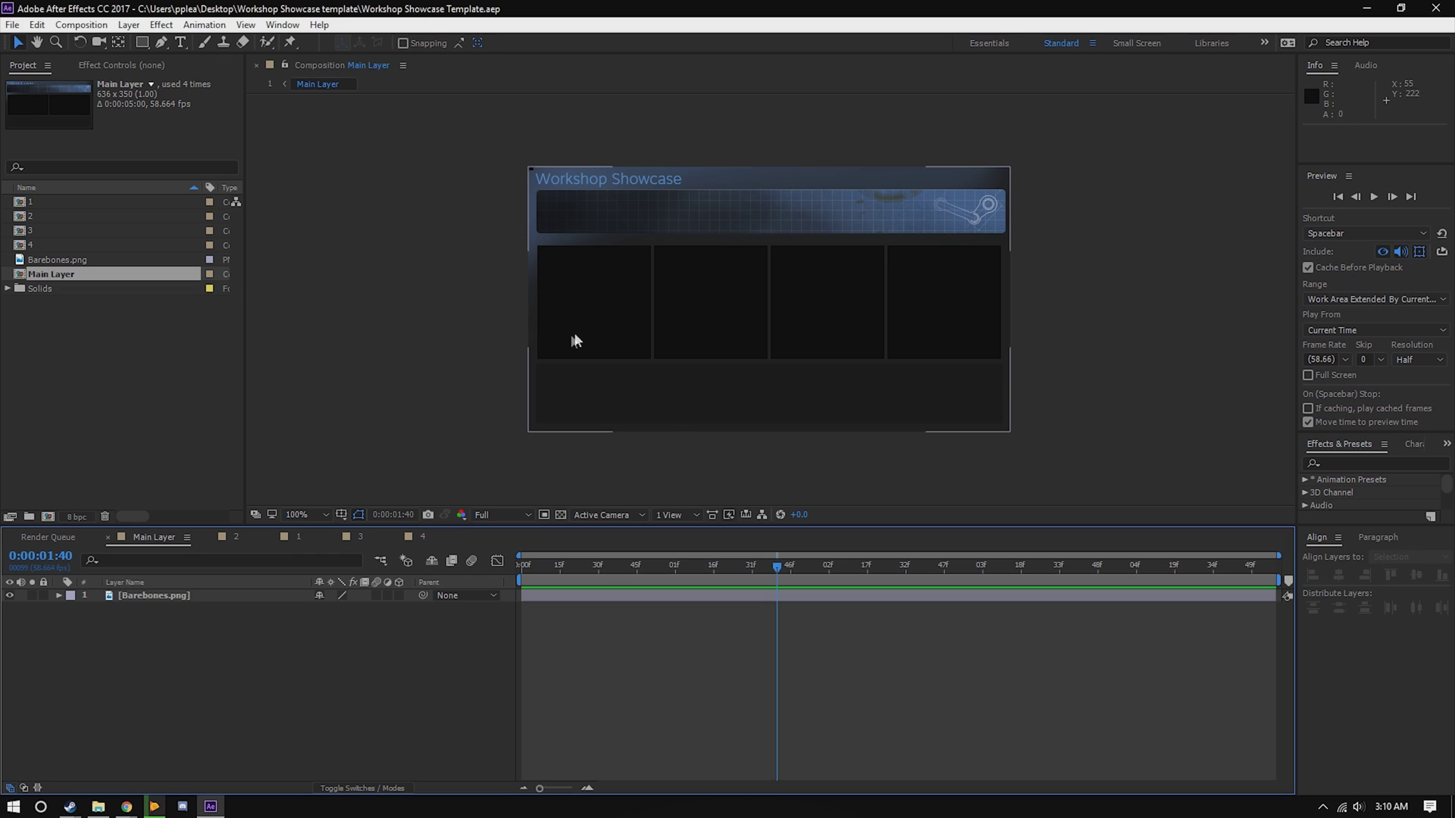
{"action": "mouse_move", "coordinate": [599, 567]}
{"action": "left_mouse_down"}
{"action": "mouse_move", "coordinate": [543, 567]}
{"action": "mouse_move", "coordinate": [612, 567]}
{"action": "left_mouse_up"}
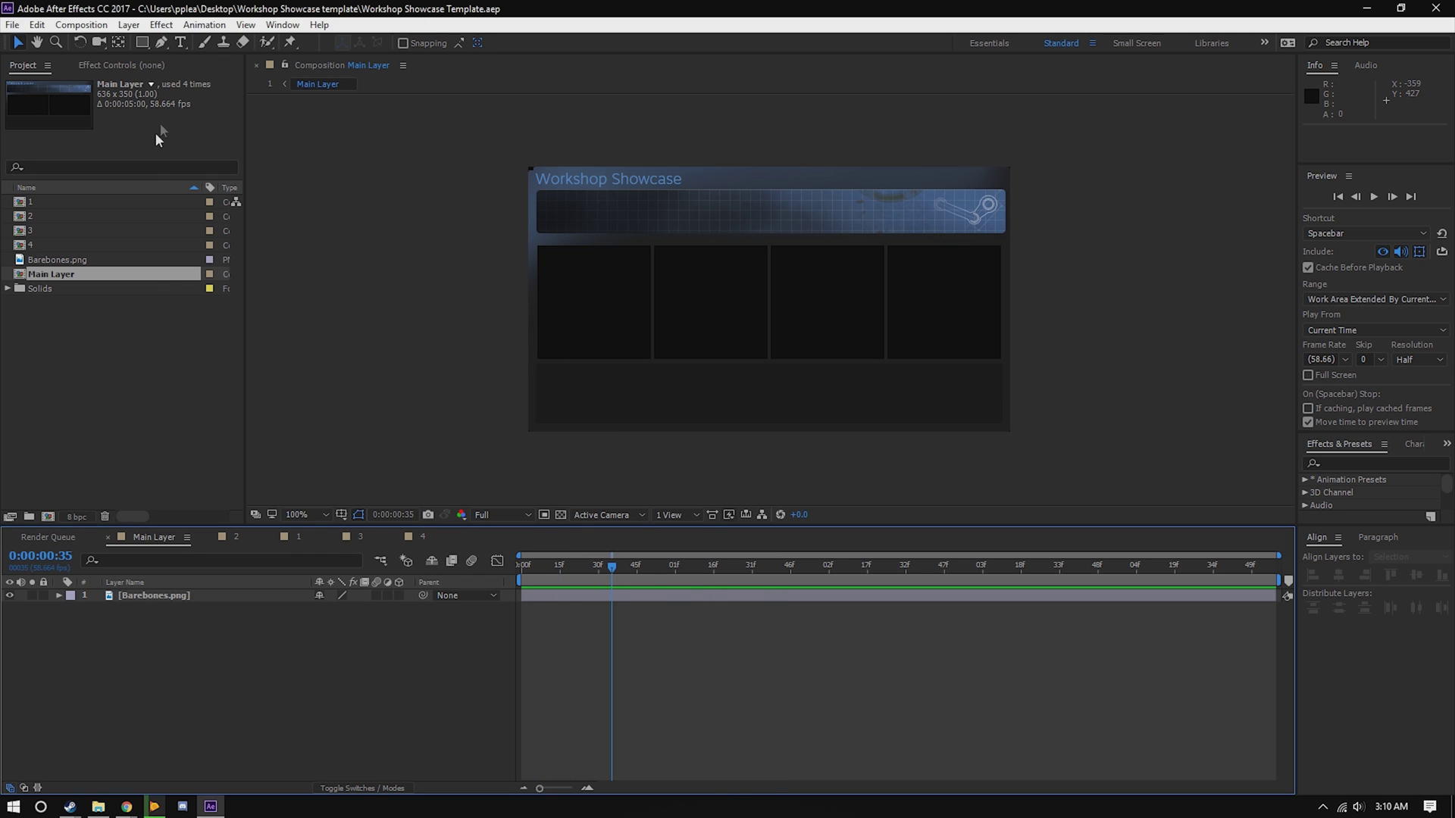
- Add a 'welcome' text layer on the first panel and scale it to about 195%
{"action": "key", "text": "ctrl+t"}
{"action": "left_click", "coordinate": [646, 311]}
{"action": "type", "text": "wel"}
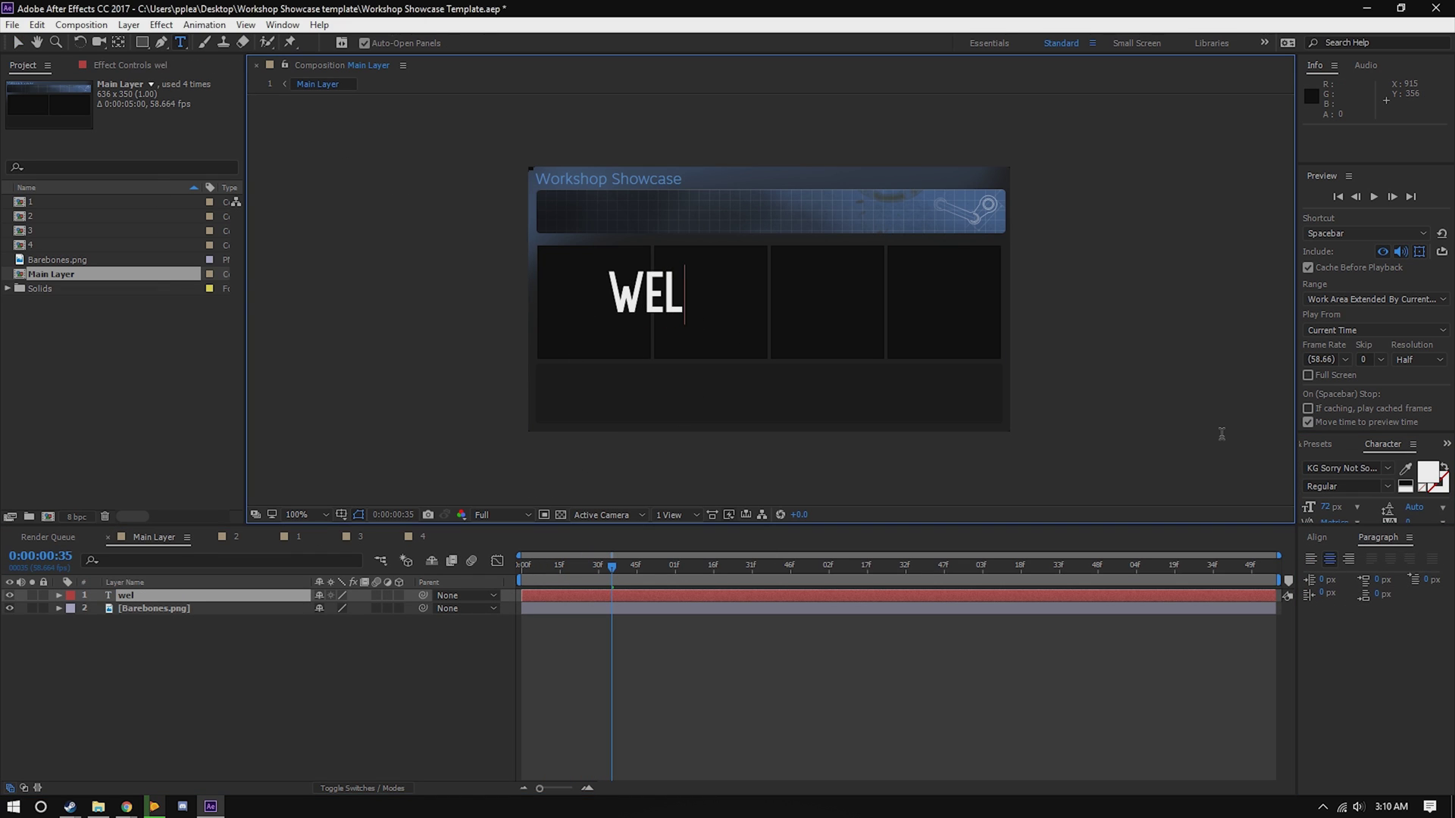
{"action": "type", "text": "come"}
{"action": "left_click", "coordinate": [18, 44]}
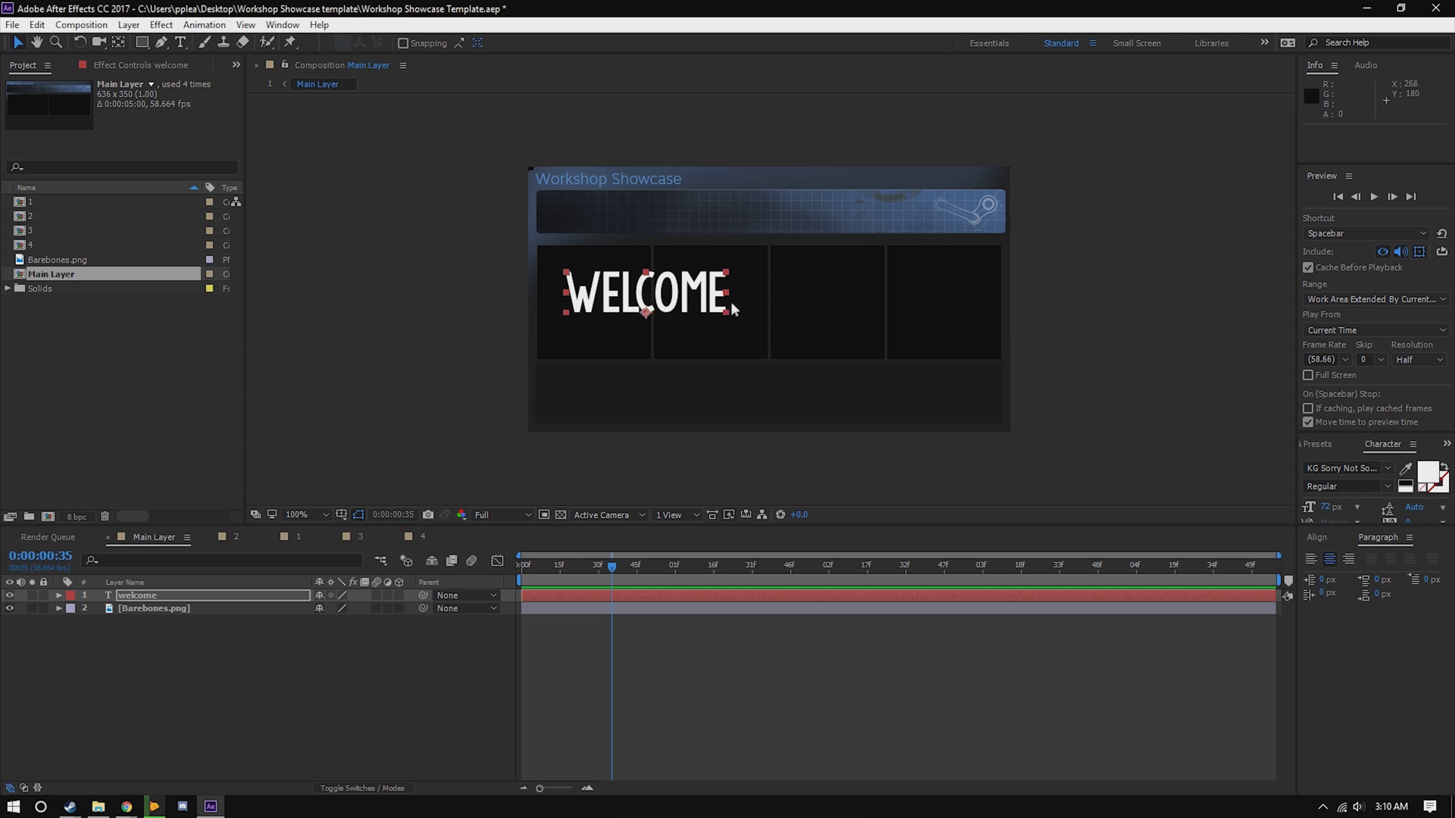
{"action": "left_click_drag", "start_coordinate": [729, 273], "coordinate": [876, 312]}
- Centre the WELCOME text horizontally and vertically using the Align panel
{"action": "left_click", "coordinate": [1315, 537]}
{"action": "left_click_drag", "start_coordinate": [1297, 525], "coordinate": [1029, 479]}
{"action": "left_click", "coordinate": [1070, 528]}
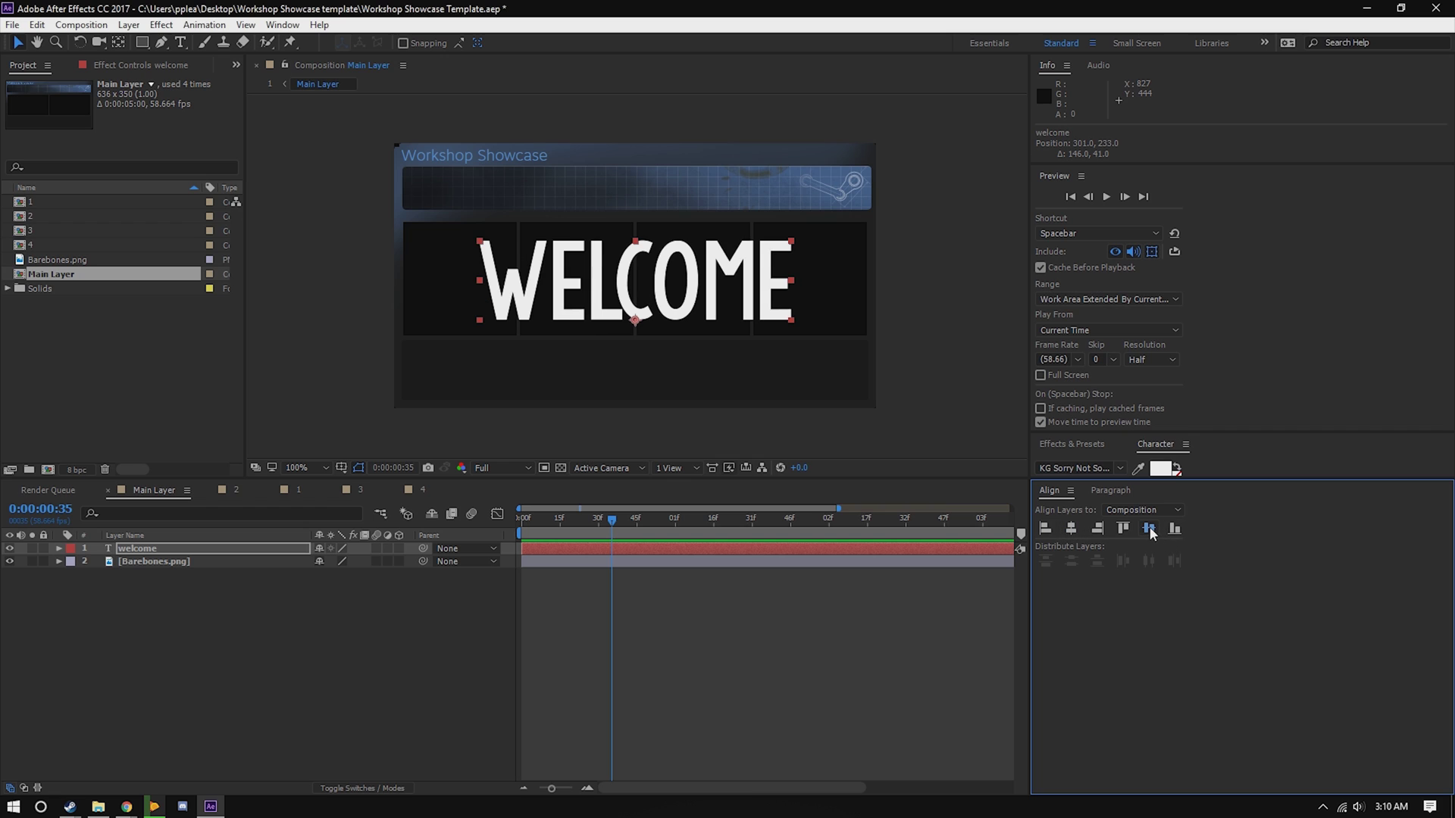
{"action": "left_click", "coordinate": [1150, 528]}
- Check Composition 2 at 0:00:00:42, then return to Main Layer and show Effects & Presets
{"action": "left_click", "coordinate": [233, 489]}
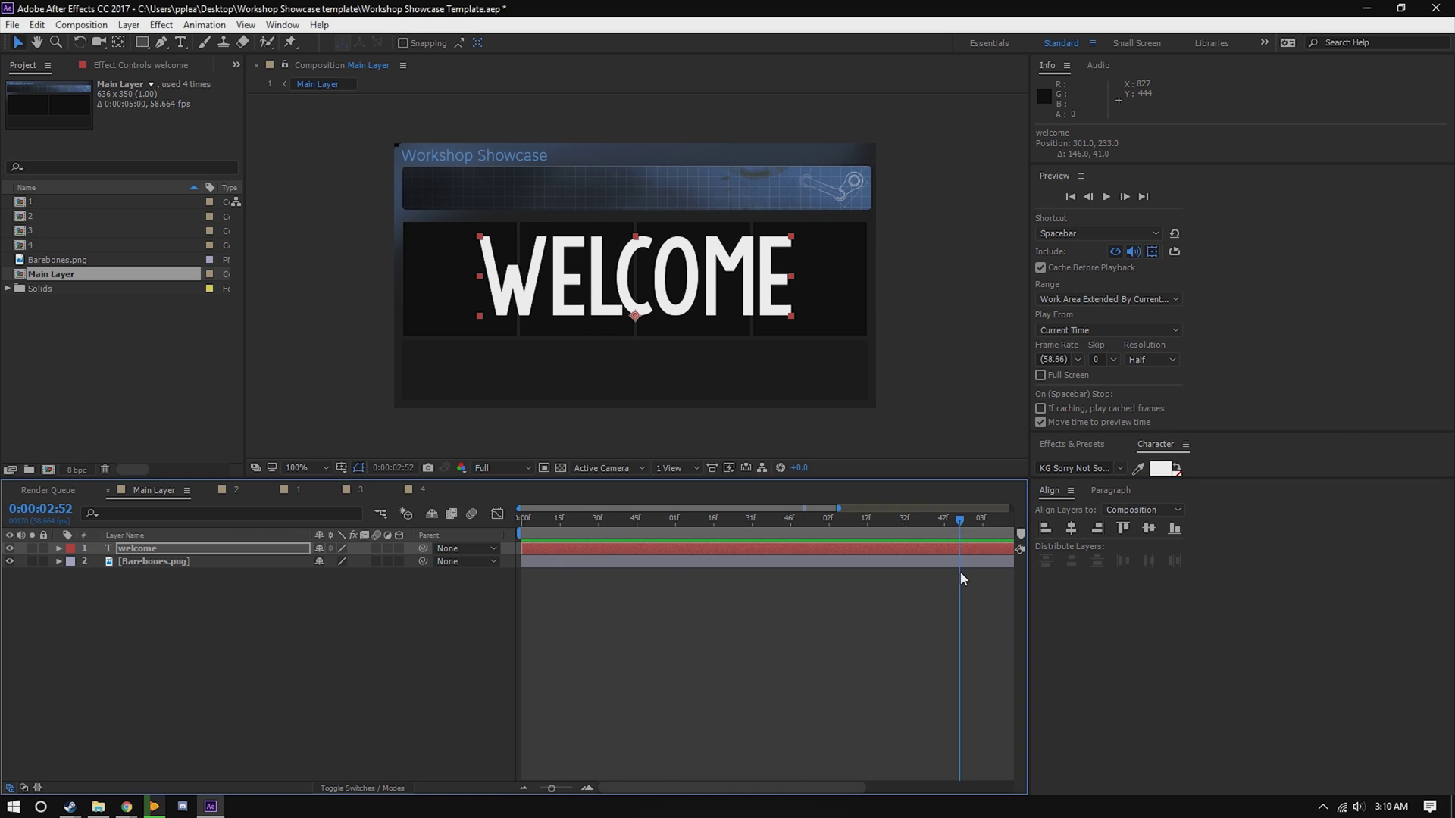
{"action": "left_click_drag", "start_coordinate": [599, 521], "coordinate": [630, 522]}
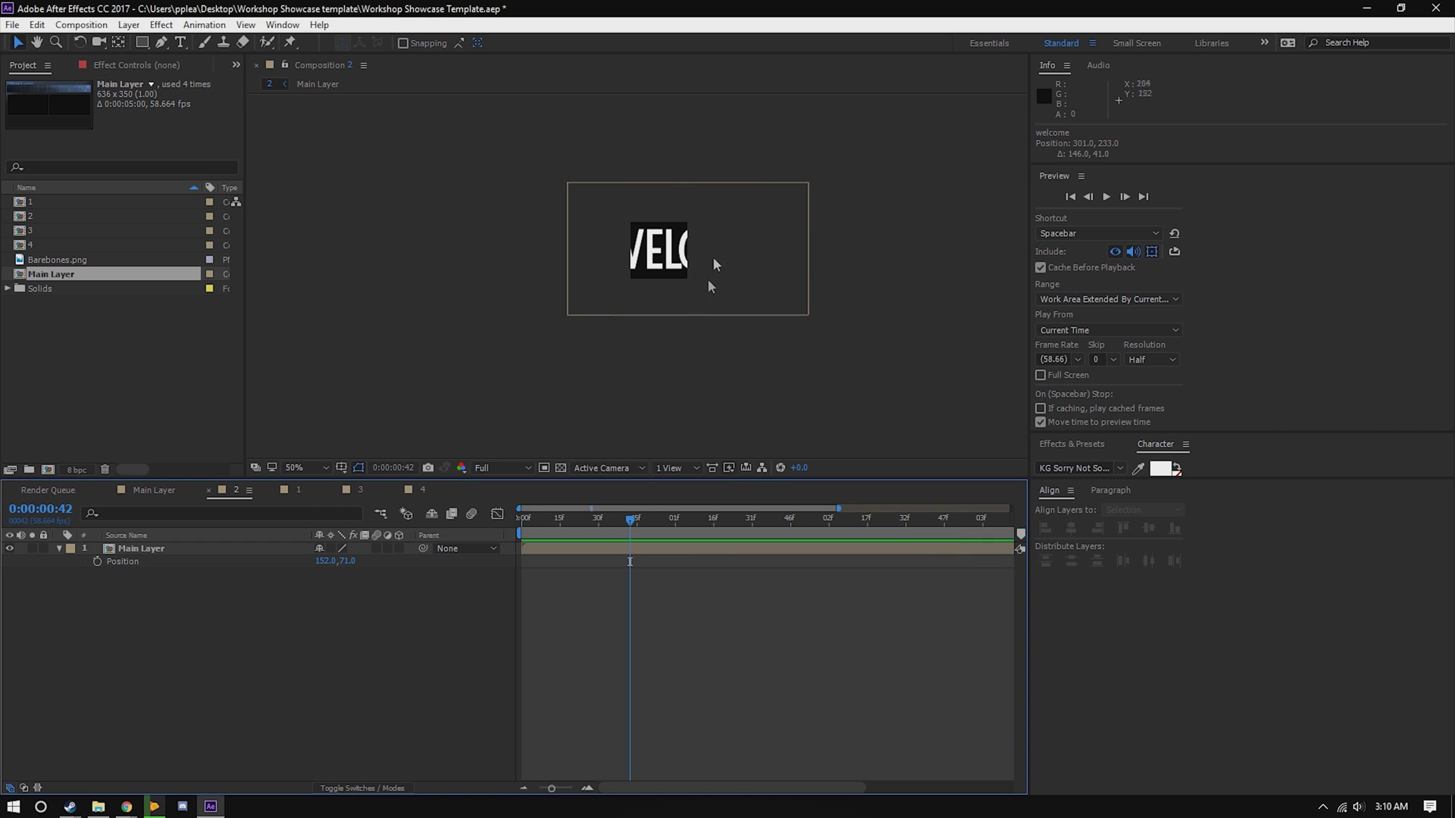
{"action": "left_click", "coordinate": [147, 491]}
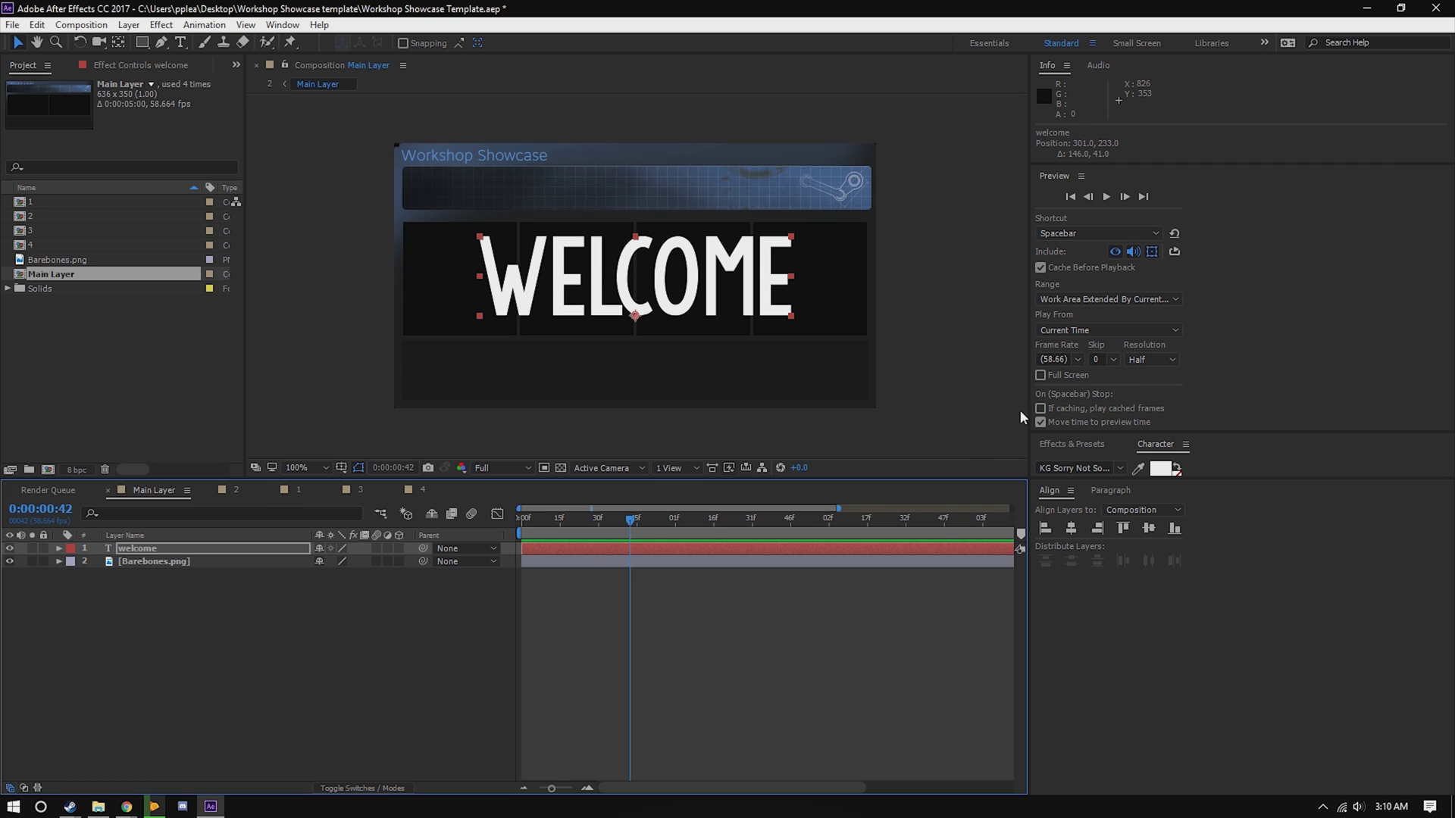
{"action": "left_click", "coordinate": [1049, 441]}
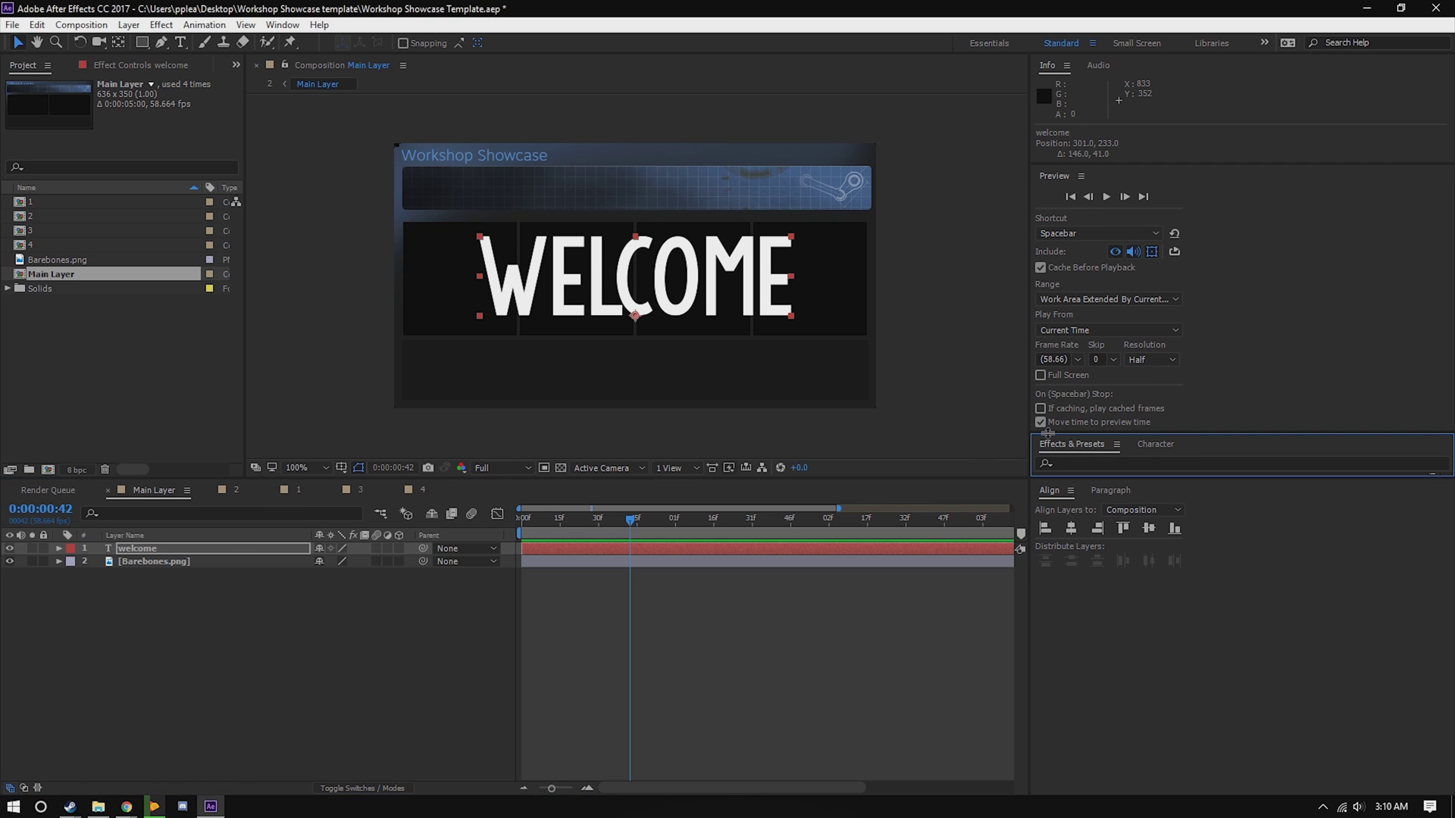
- Apply the Animation Presets > Text > Animate In > Decoder Fade In preset to the welcome layer
{"action": "left_click_drag", "start_coordinate": [1048, 433], "coordinate": [880, 328]}
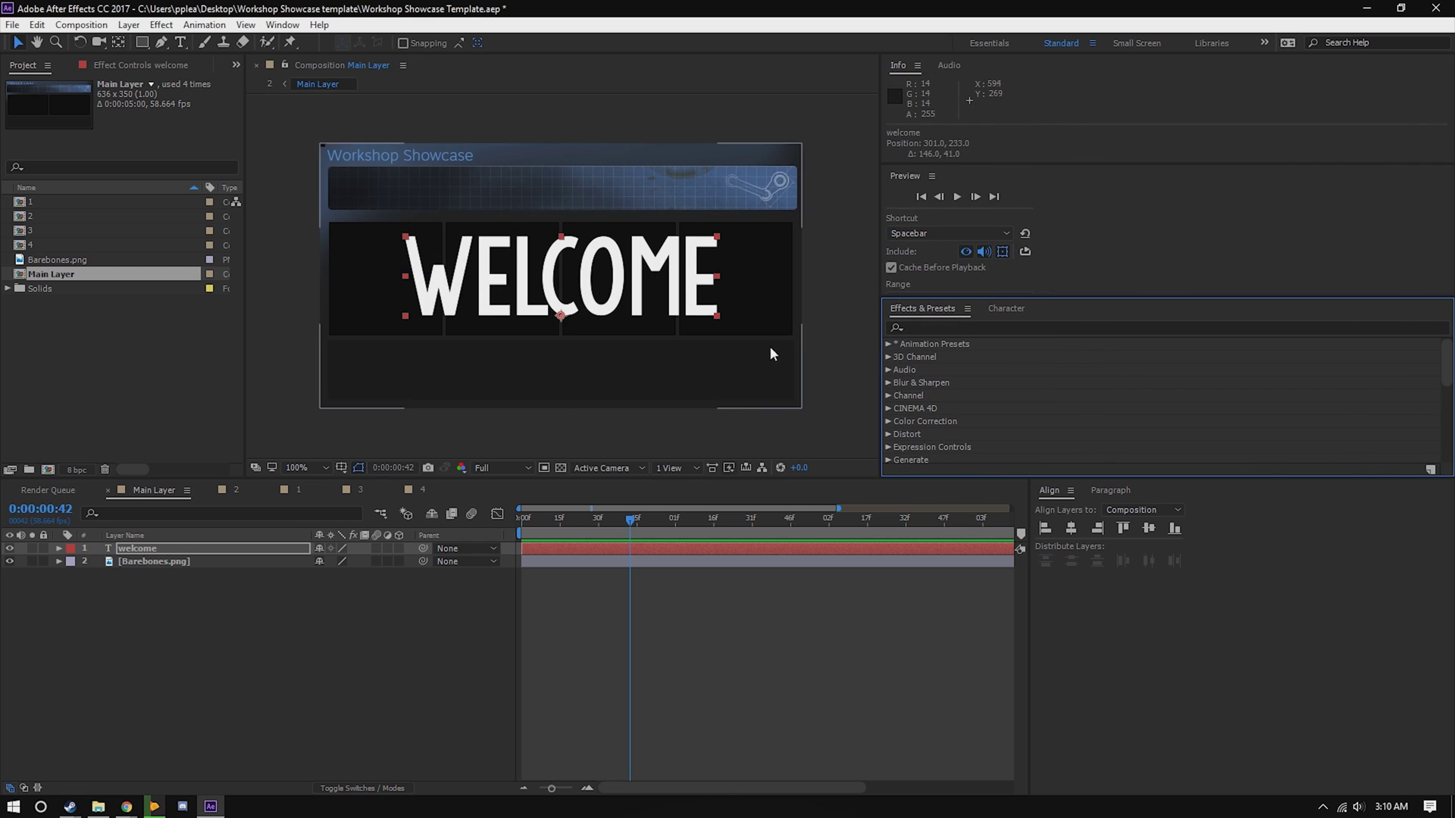
{"action": "left_click", "coordinate": [282, 24]}
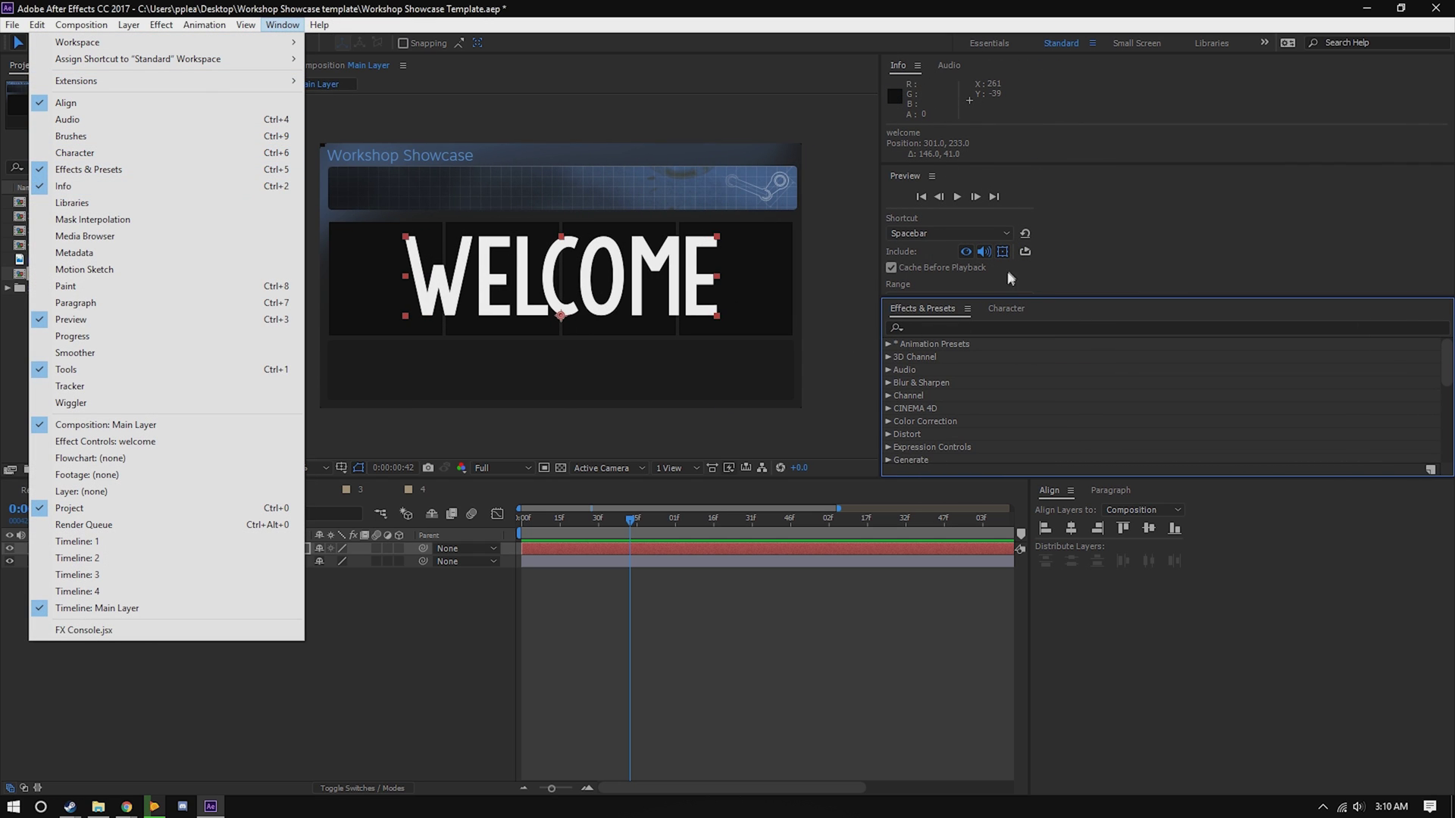
{"action": "left_click", "coordinate": [75, 170]}
{"action": "left_click", "coordinate": [889, 344]}
{"action": "scroll", "coordinate": [928, 400], "scroll_direction": "down", "scroll_amount": 3}
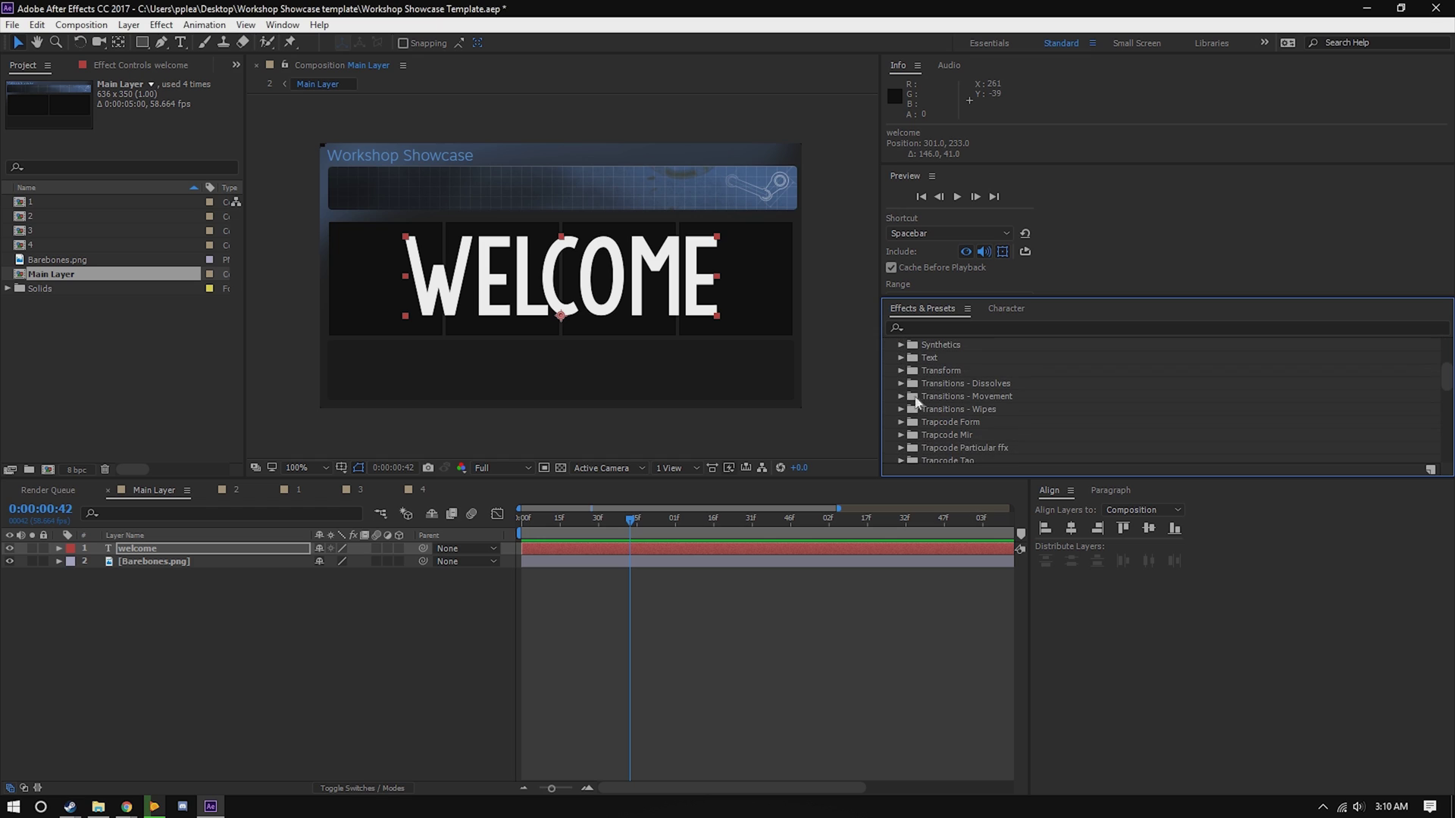
{"action": "left_click", "coordinate": [901, 358]}
{"action": "left_click", "coordinate": [914, 369]}
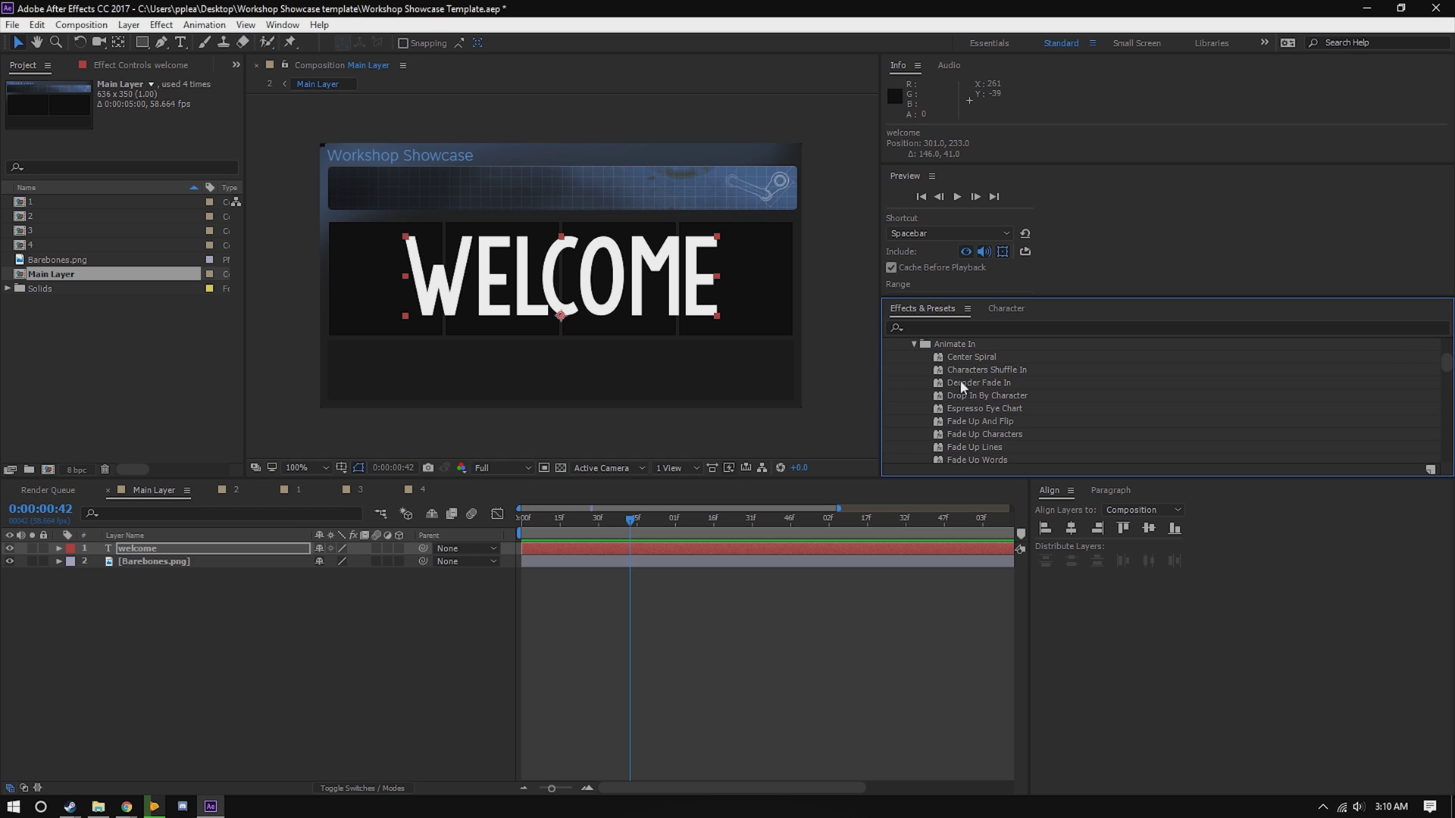
{"action": "left_click_drag", "start_coordinate": [979, 384], "coordinate": [529, 552]}
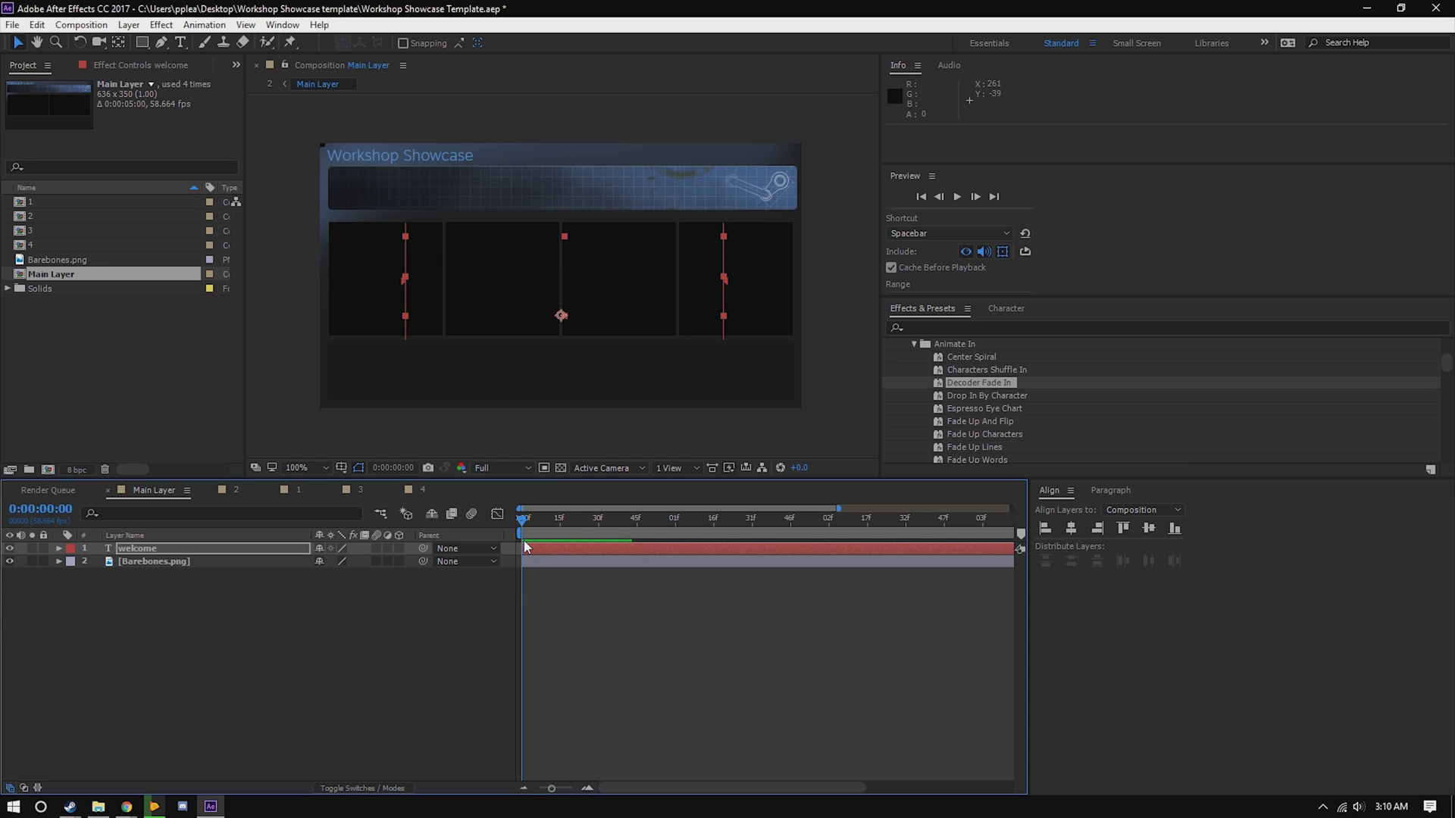
- Retime the Decoder Fade In Start keyframes to 0 and about 1 second
{"action": "key", "text": "u"}
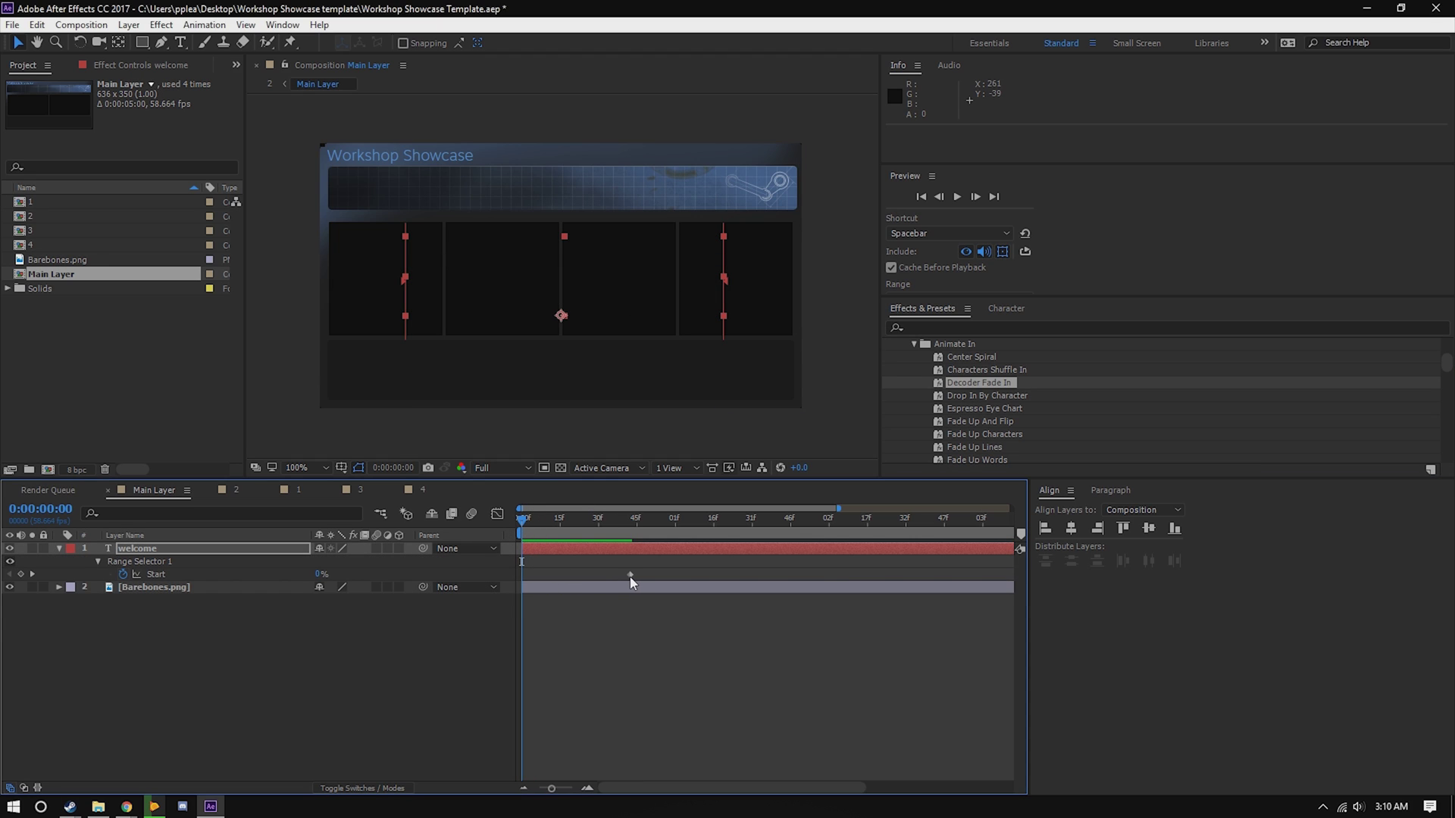
{"action": "key", "text": "minus"}
{"action": "left_click_drag", "start_coordinate": [559, 551], "coordinate": [506, 554]}
{"action": "key", "text": "ctrl+z"}
{"action": "left_click_drag", "start_coordinate": [594, 574], "coordinate": [521, 595]}
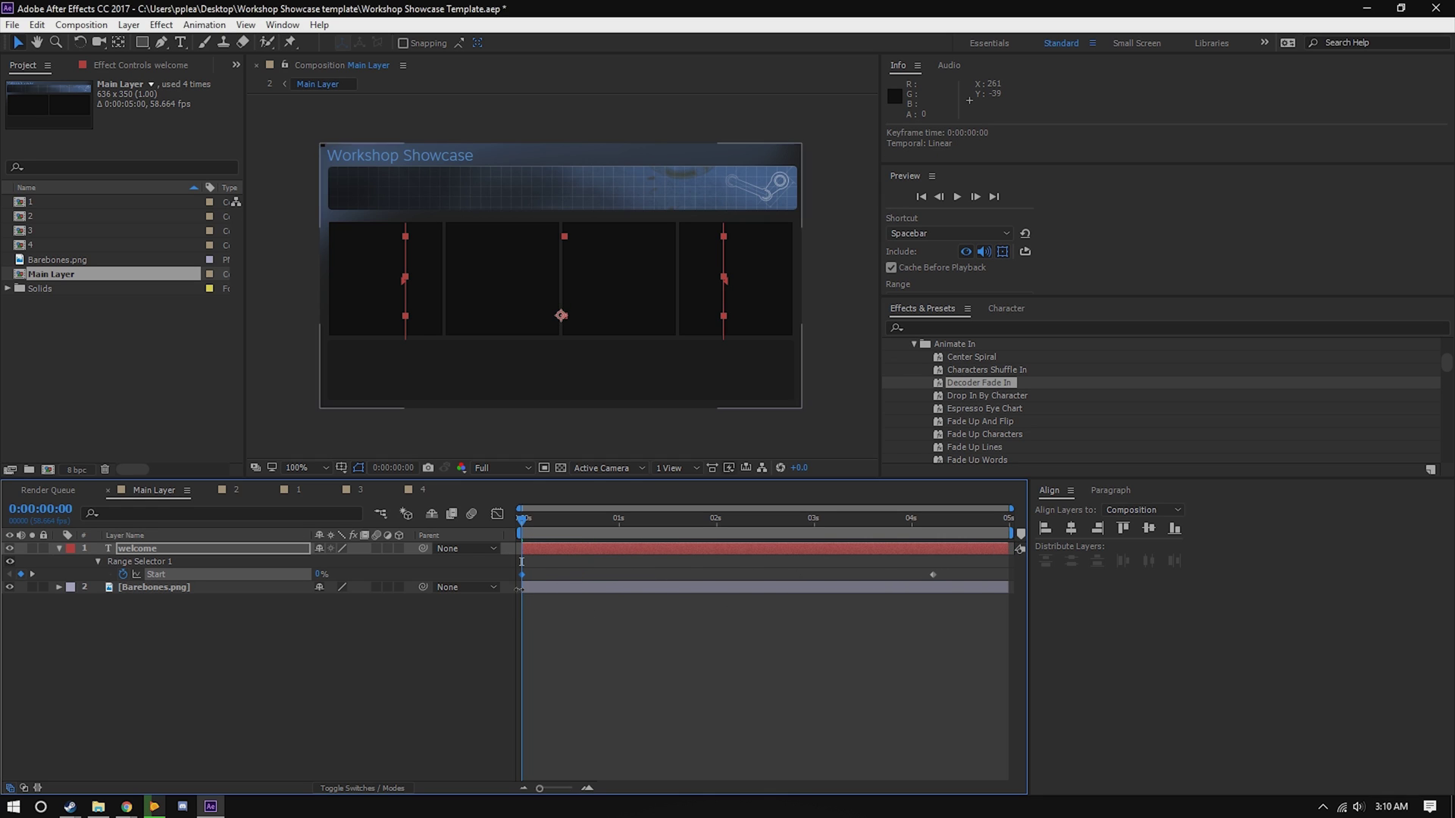
{"action": "left_click", "coordinate": [936, 574]}
{"action": "left_click_drag", "start_coordinate": [934, 577], "coordinate": [616, 567]}
{"action": "key", "text": "k"}
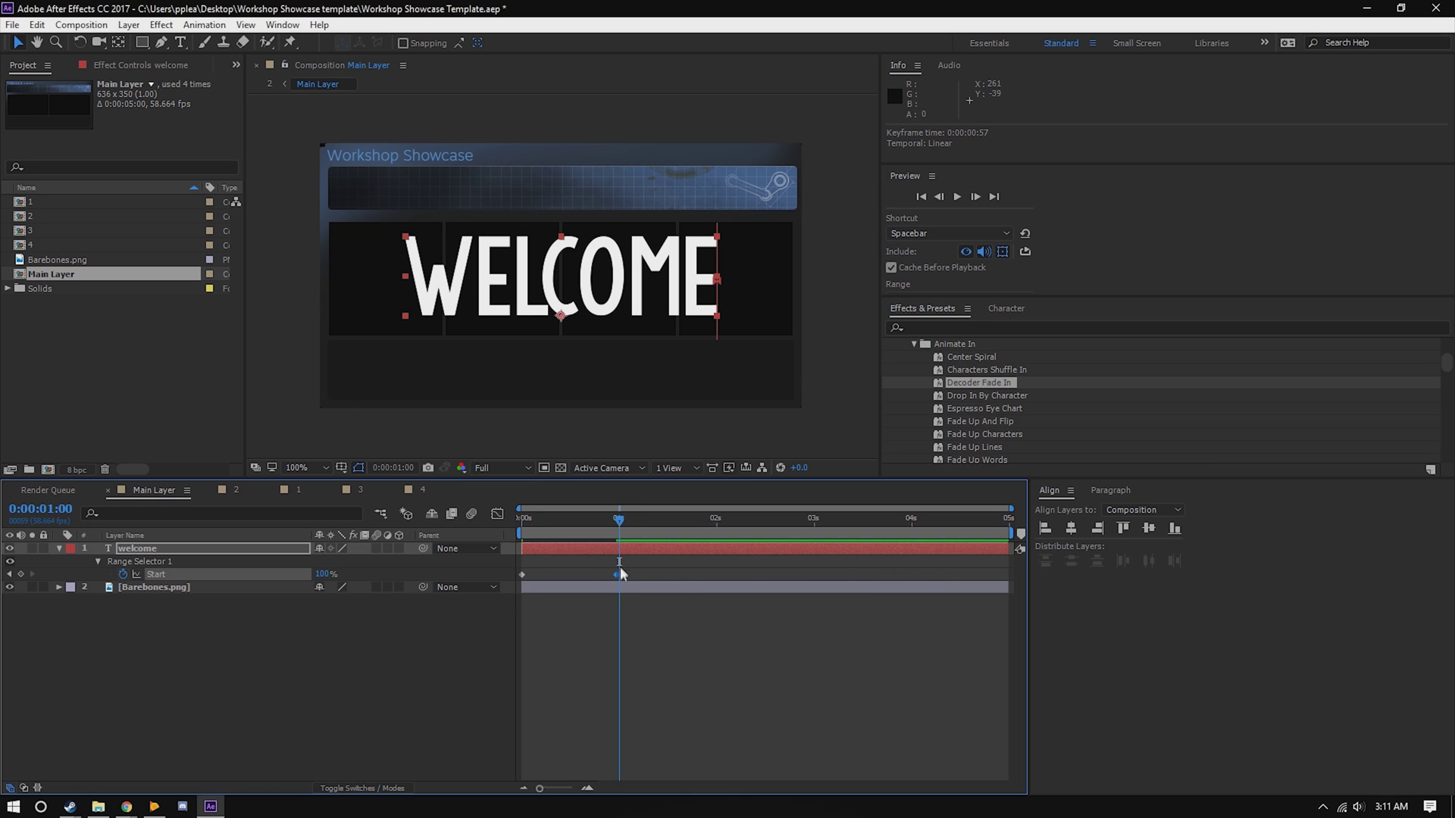
{"action": "left_click", "coordinate": [630, 570]}
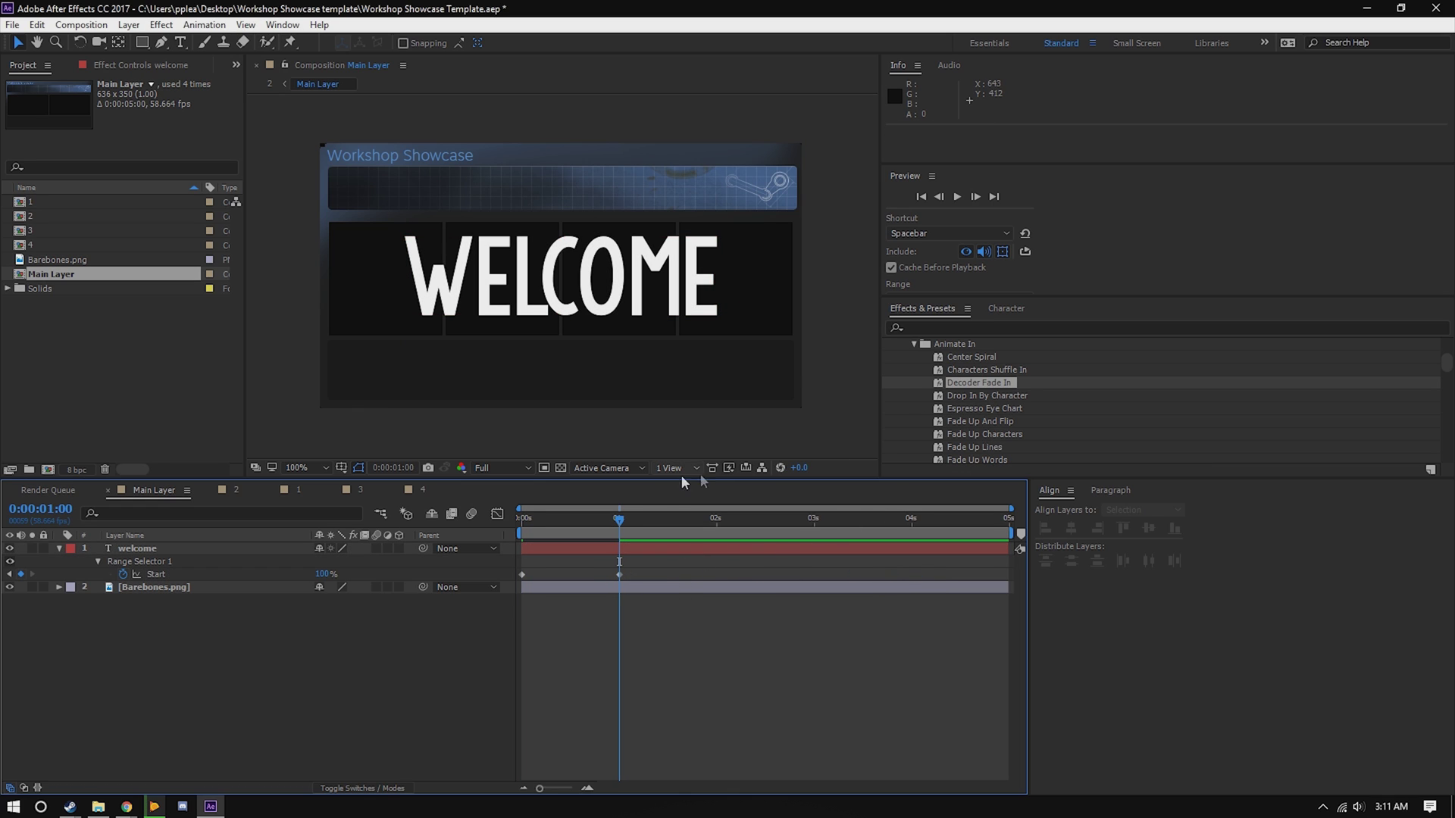
- Apply the Animate Out > Decoder Fade Out preset to the welcome layer just past 1 second
{"action": "left_click", "coordinate": [623, 522]}
{"action": "left_click", "coordinate": [915, 347]}
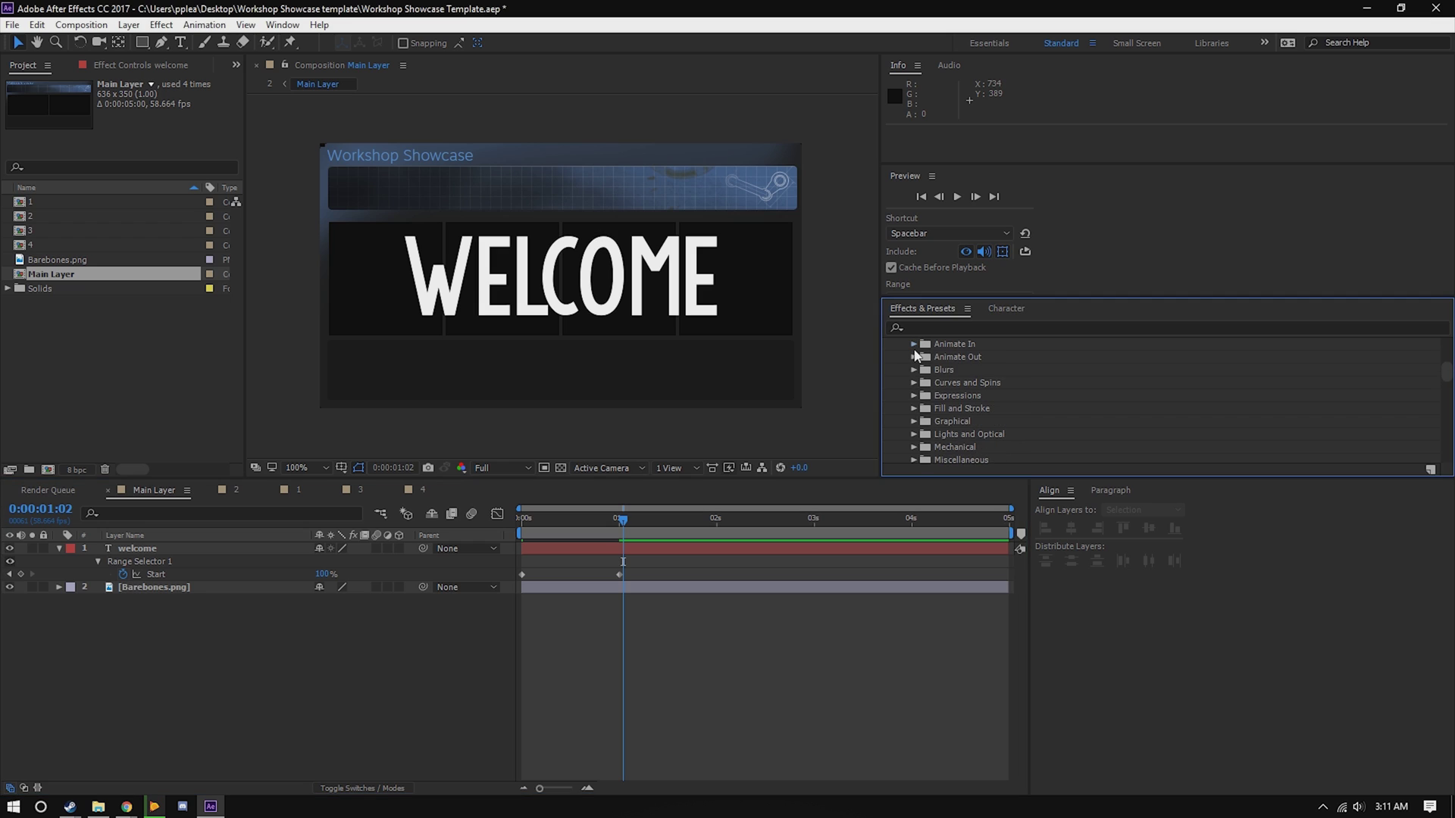
{"action": "left_click", "coordinate": [914, 357]}
{"action": "left_click_drag", "start_coordinate": [952, 359], "coordinate": [624, 570]}
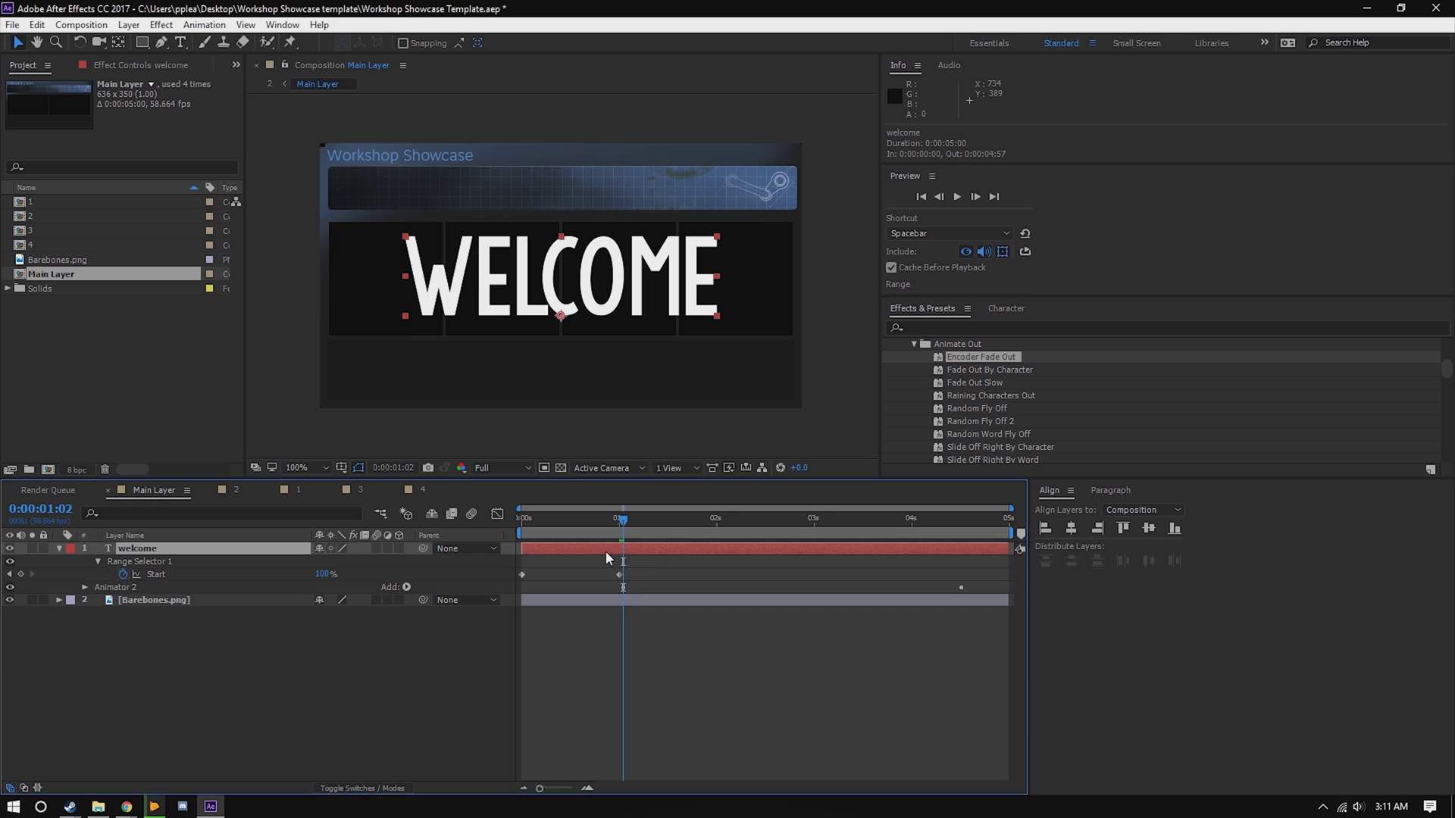
{"action": "key", "text": "u"}
{"action": "key", "text": "u"}
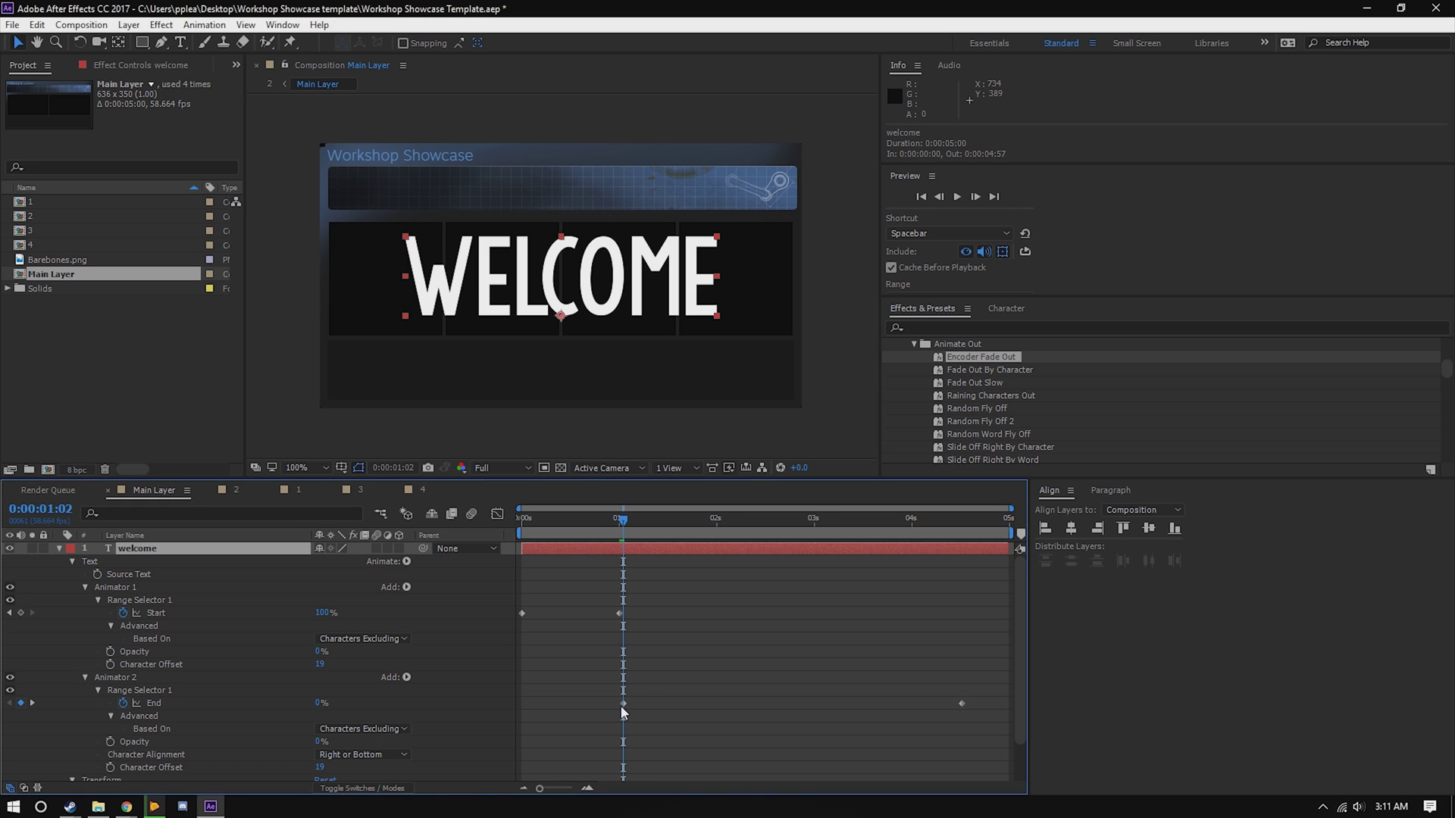
- Move the Decoder Fade Out End keyframes to 3 and 4 seconds
{"action": "left_click_drag", "start_coordinate": [623, 704], "coordinate": [834, 705]}
{"action": "left_click", "coordinate": [813, 539]}
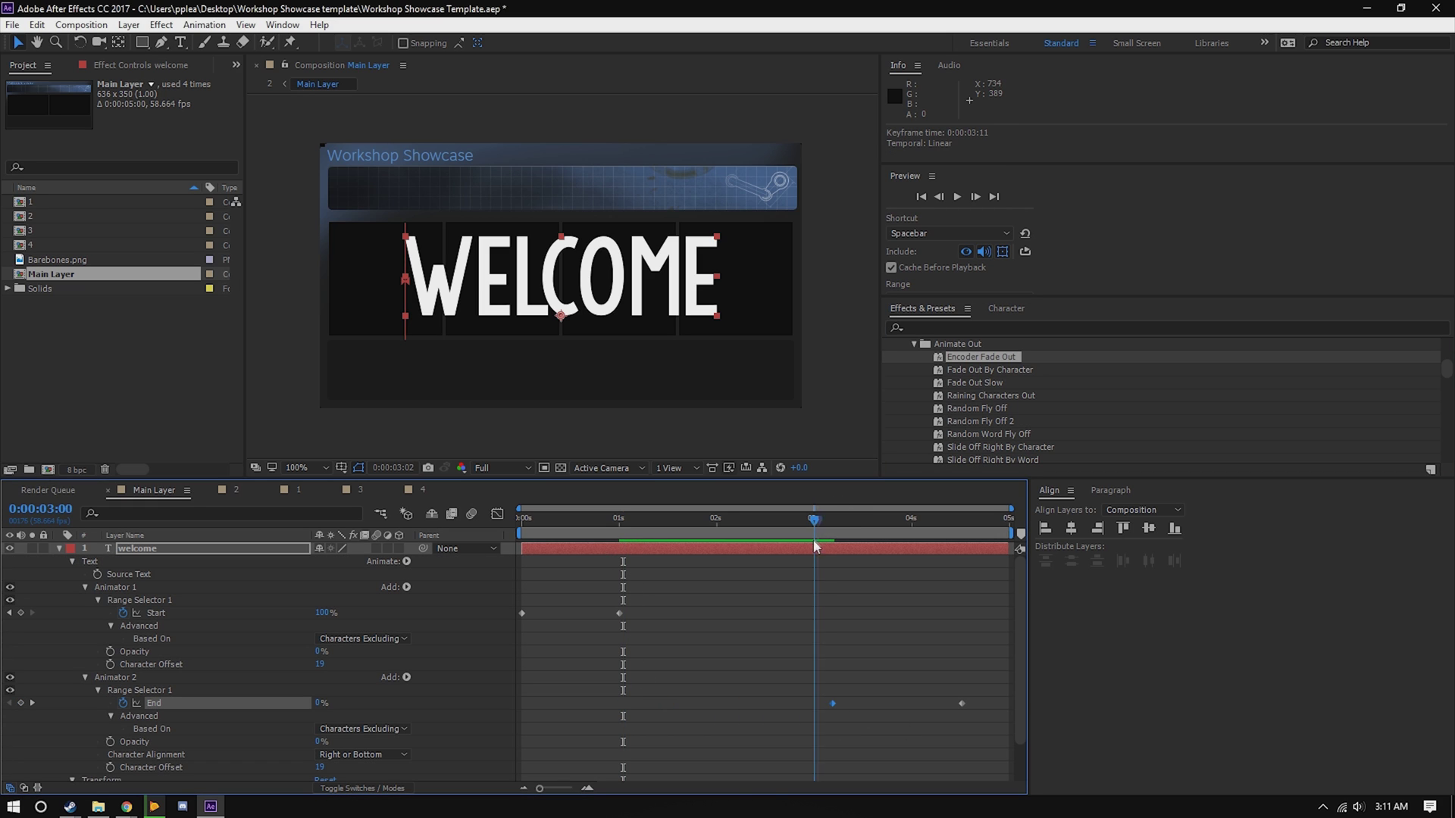
{"action": "left_click_drag", "start_coordinate": [814, 546], "coordinate": [813, 547]}
{"action": "left_click_drag", "start_coordinate": [834, 704], "coordinate": [816, 716]}
{"action": "left_click", "coordinate": [916, 530]}
{"action": "left_click", "coordinate": [912, 542]}
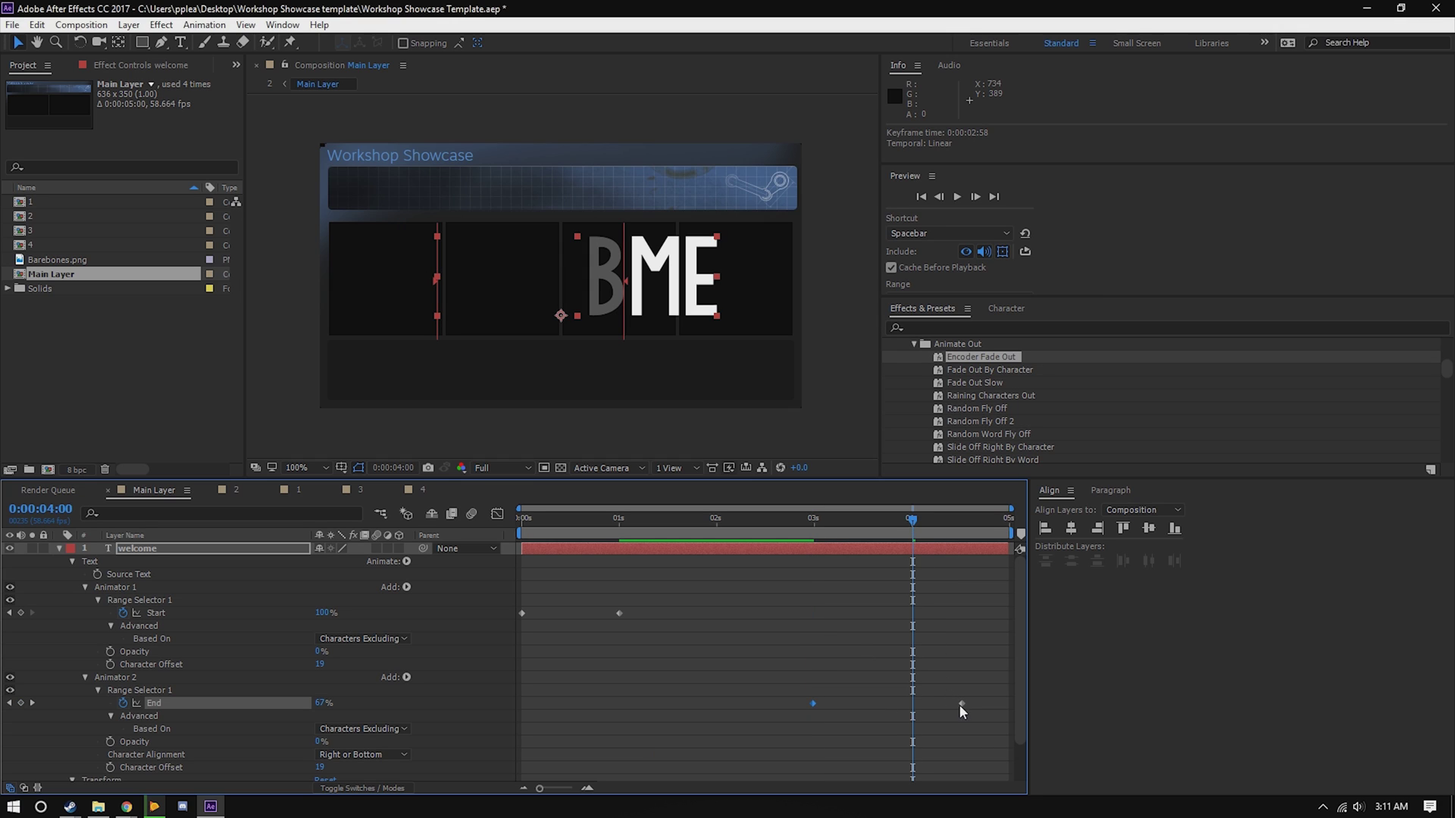
{"action": "left_click_drag", "start_coordinate": [959, 705], "coordinate": [910, 728]}
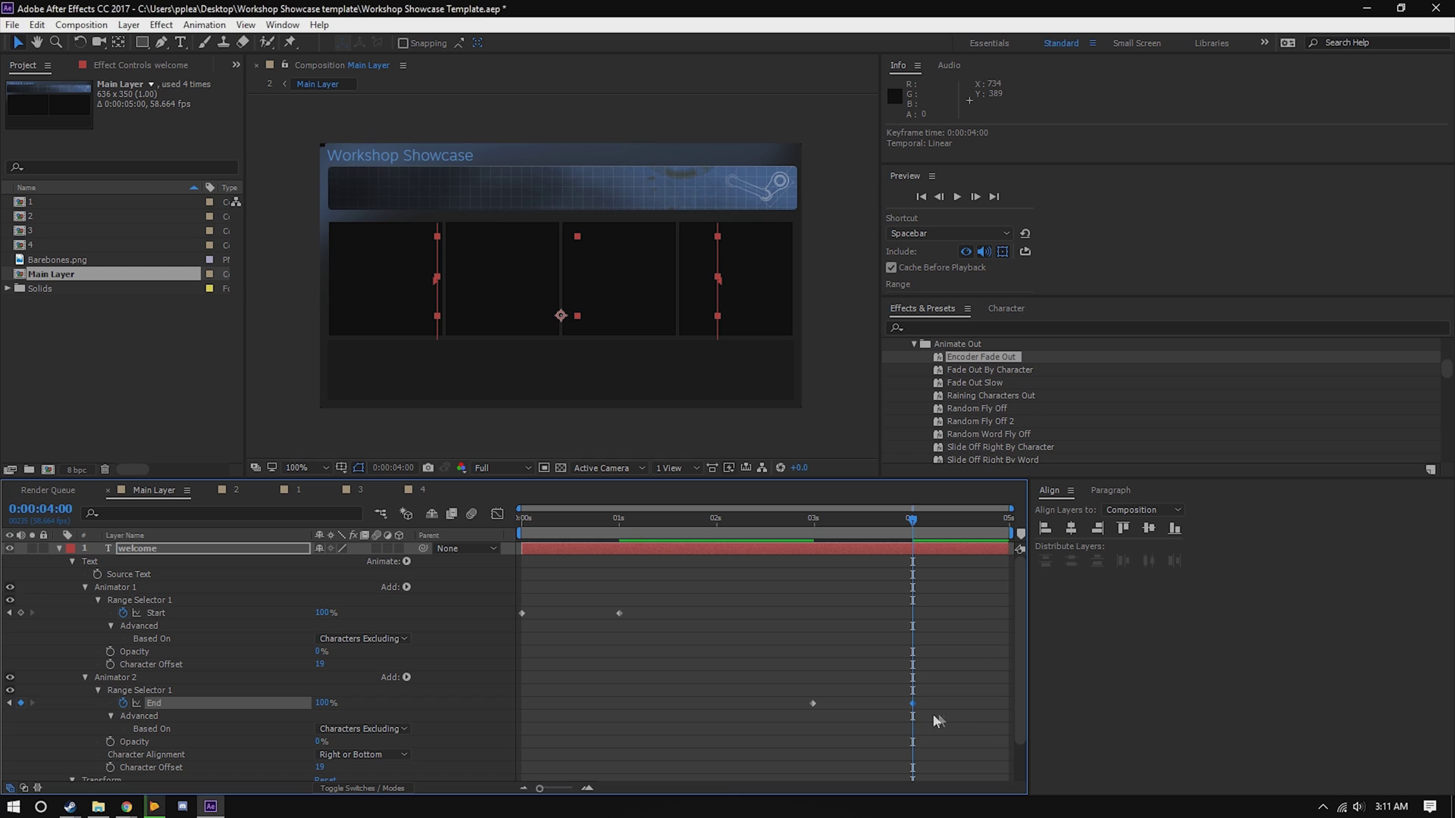
{"action": "left_click", "coordinate": [953, 703]}
- Collapse the Animation Presets folders in Effects & Presets and start previewing the text animation
{"action": "scroll", "coordinate": [939, 684], "scroll_direction": "down", "scroll_amount": 1}
{"action": "scroll", "coordinate": [940, 684], "scroll_direction": "up", "scroll_amount": 1}
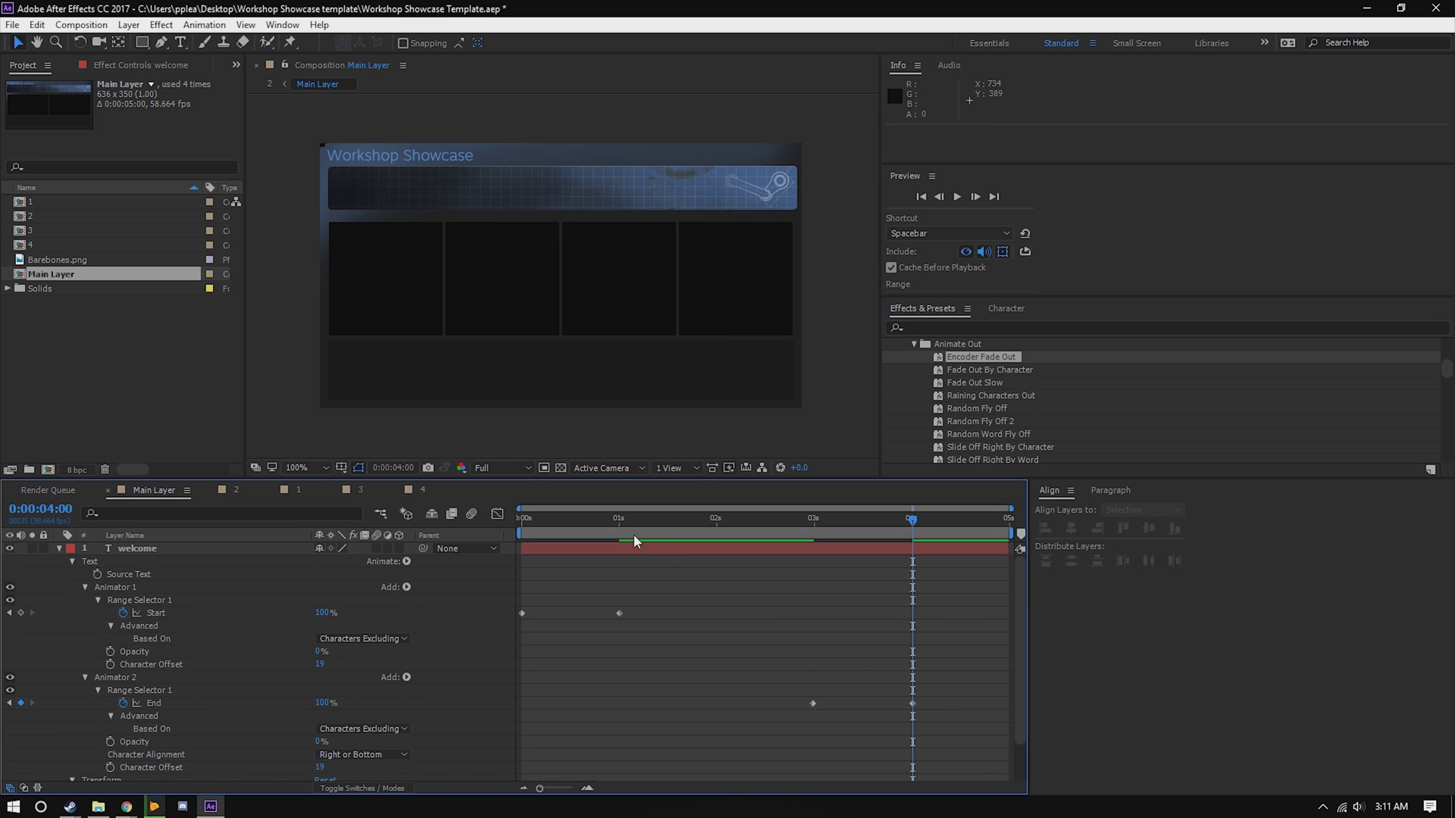
{"action": "left_click", "coordinate": [915, 345]}
{"action": "scroll", "coordinate": [915, 355], "scroll_direction": "up", "scroll_amount": 2}
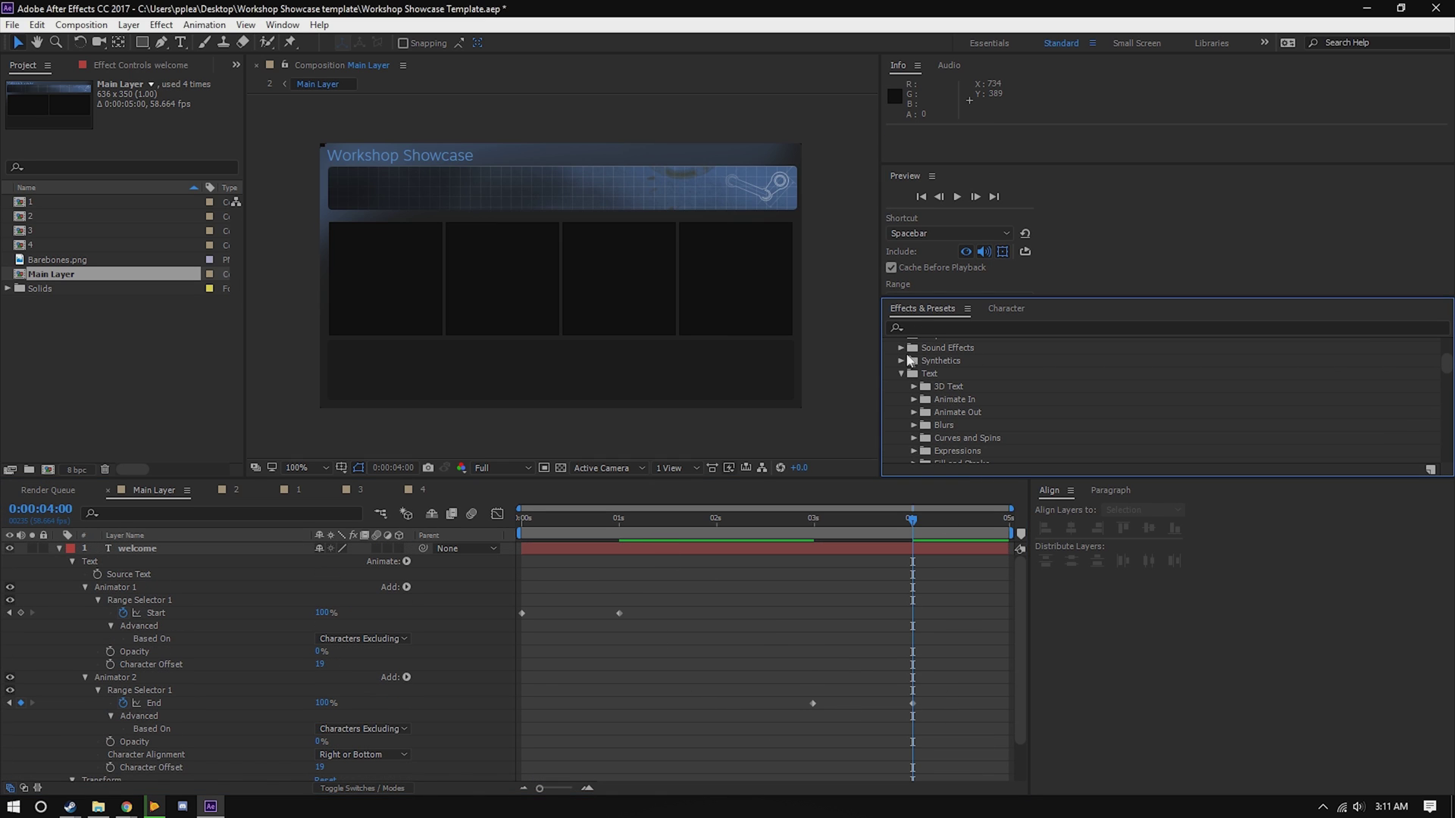
{"action": "scroll", "coordinate": [898, 364], "scroll_direction": "up", "scroll_amount": 10}
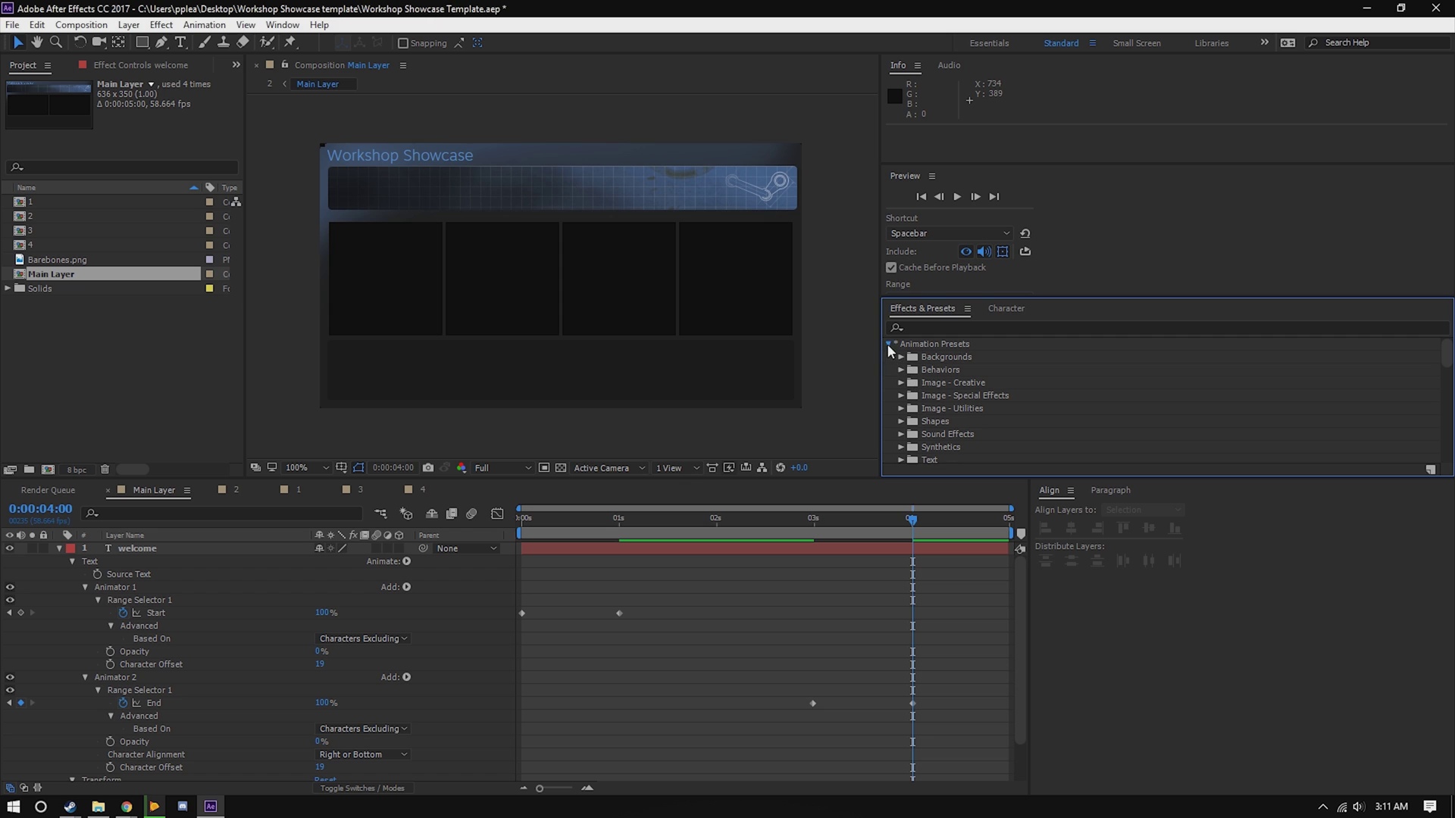
{"action": "left_click", "coordinate": [888, 344]}
{"action": "left_click", "coordinate": [462, 535]}
{"action": "key", "text": "space"}
{"action": "key", "text": "space"}
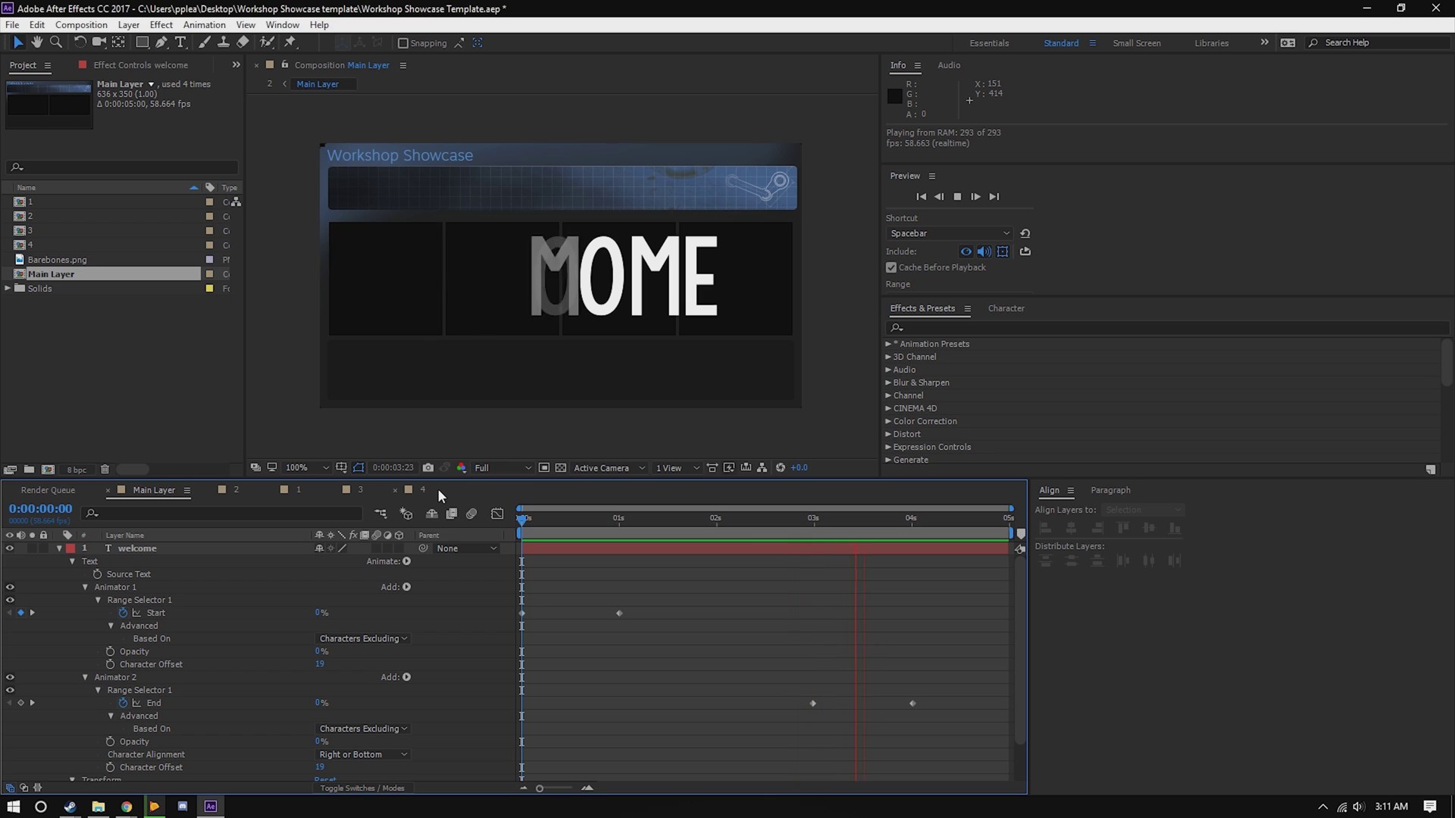
- Scrub Main Layer and Composition 1 to review the WELCOME decode, then collapse the welcome layer
{"action": "key", "text": "space"}
{"action": "left_click_drag", "start_coordinate": [530, 519], "coordinate": [573, 519]}
{"action": "left_click_drag", "start_coordinate": [286, 492], "coordinate": [270, 498]}
{"action": "left_click_drag", "start_coordinate": [571, 535], "coordinate": [525, 535]}
{"action": "left_click", "coordinate": [154, 490]}
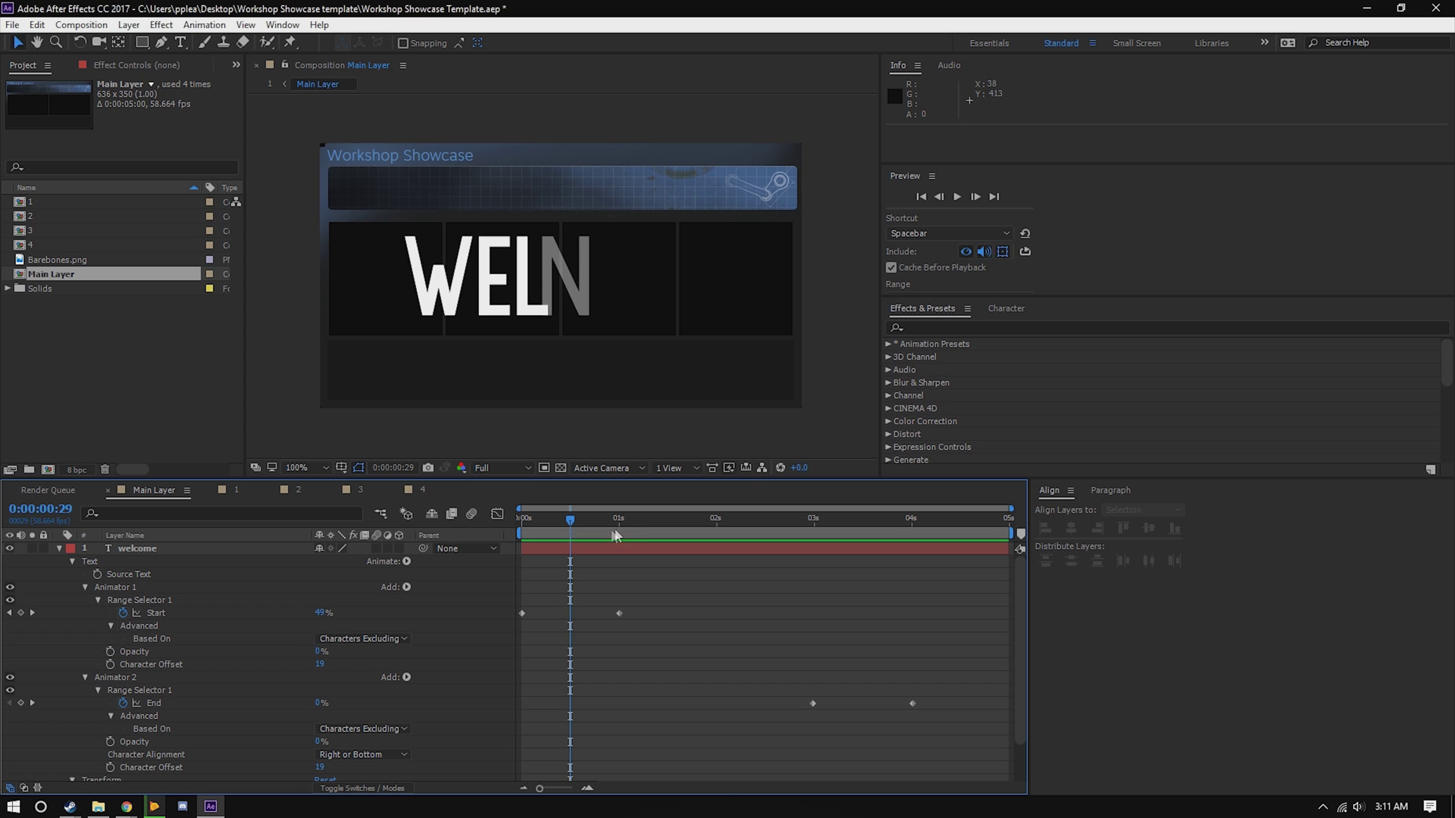
{"action": "left_click", "coordinate": [59, 548]}
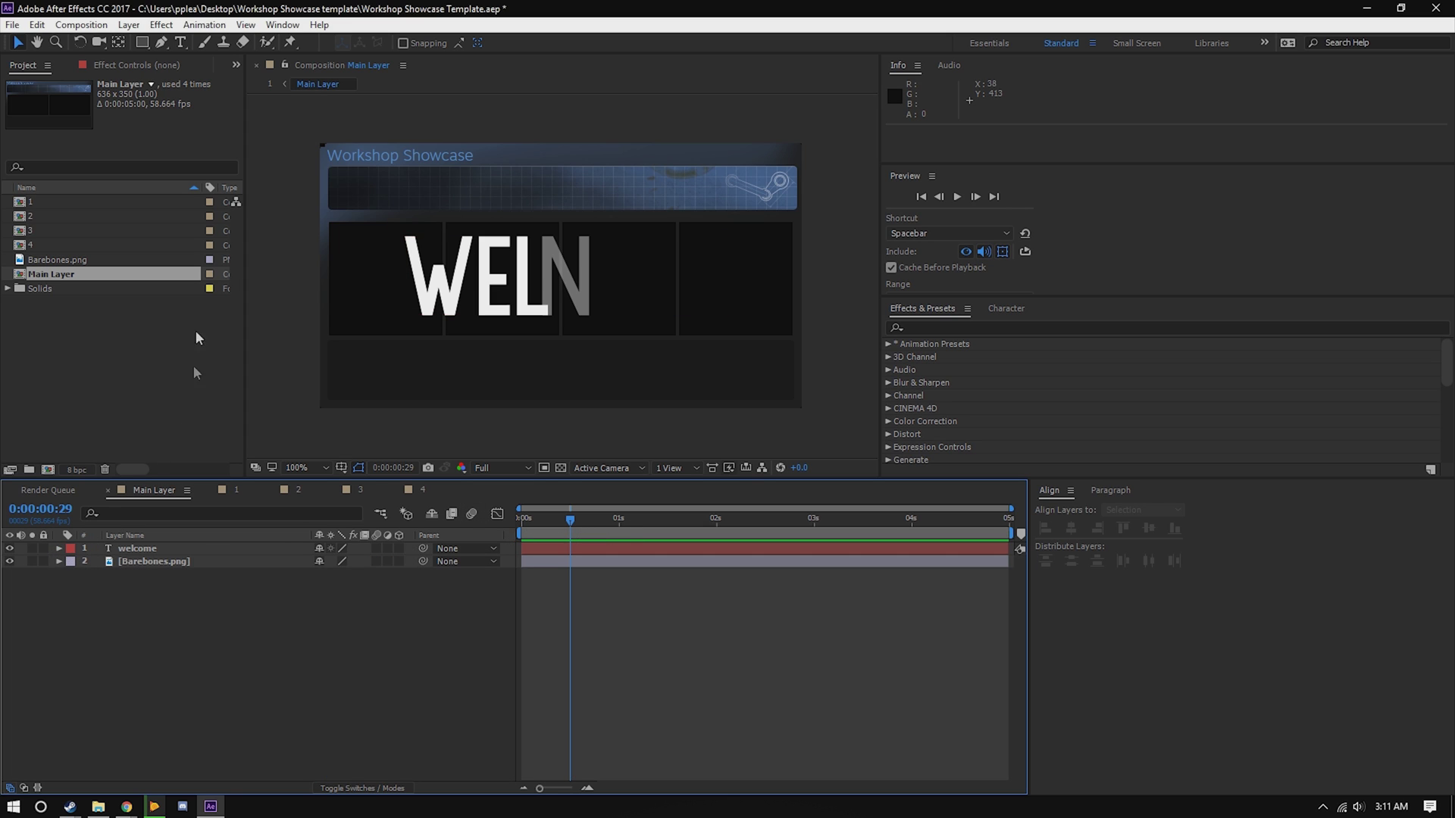
- Create a new black (000000) solid layer
{"action": "left_click", "coordinate": [129, 24]}
{"action": "mouse_move", "coordinate": [157, 49]}
{"action": "left_click", "coordinate": [367, 62]}
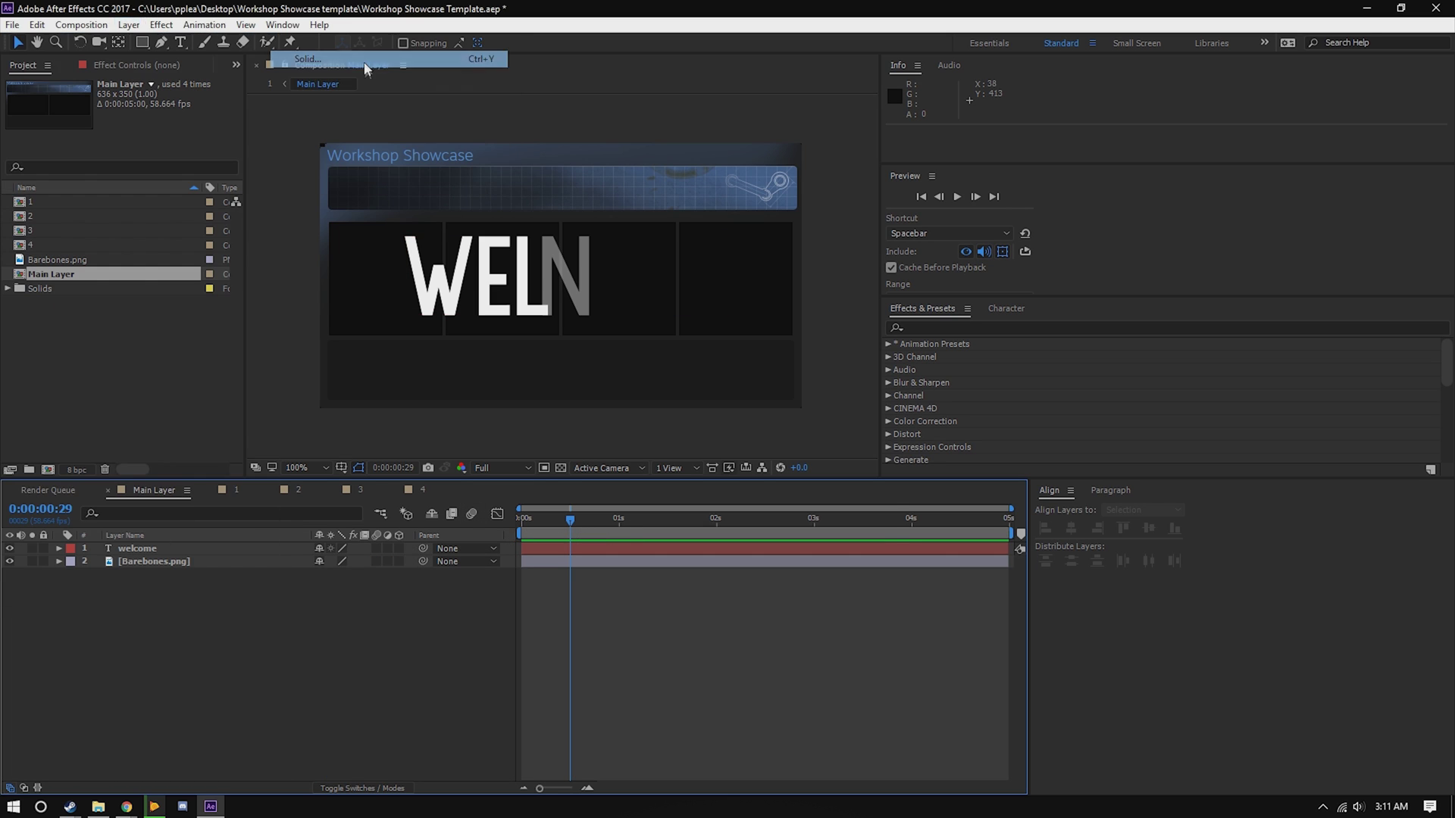
{"action": "left_click", "coordinate": [718, 495]}
{"action": "type", "text": "000000"}
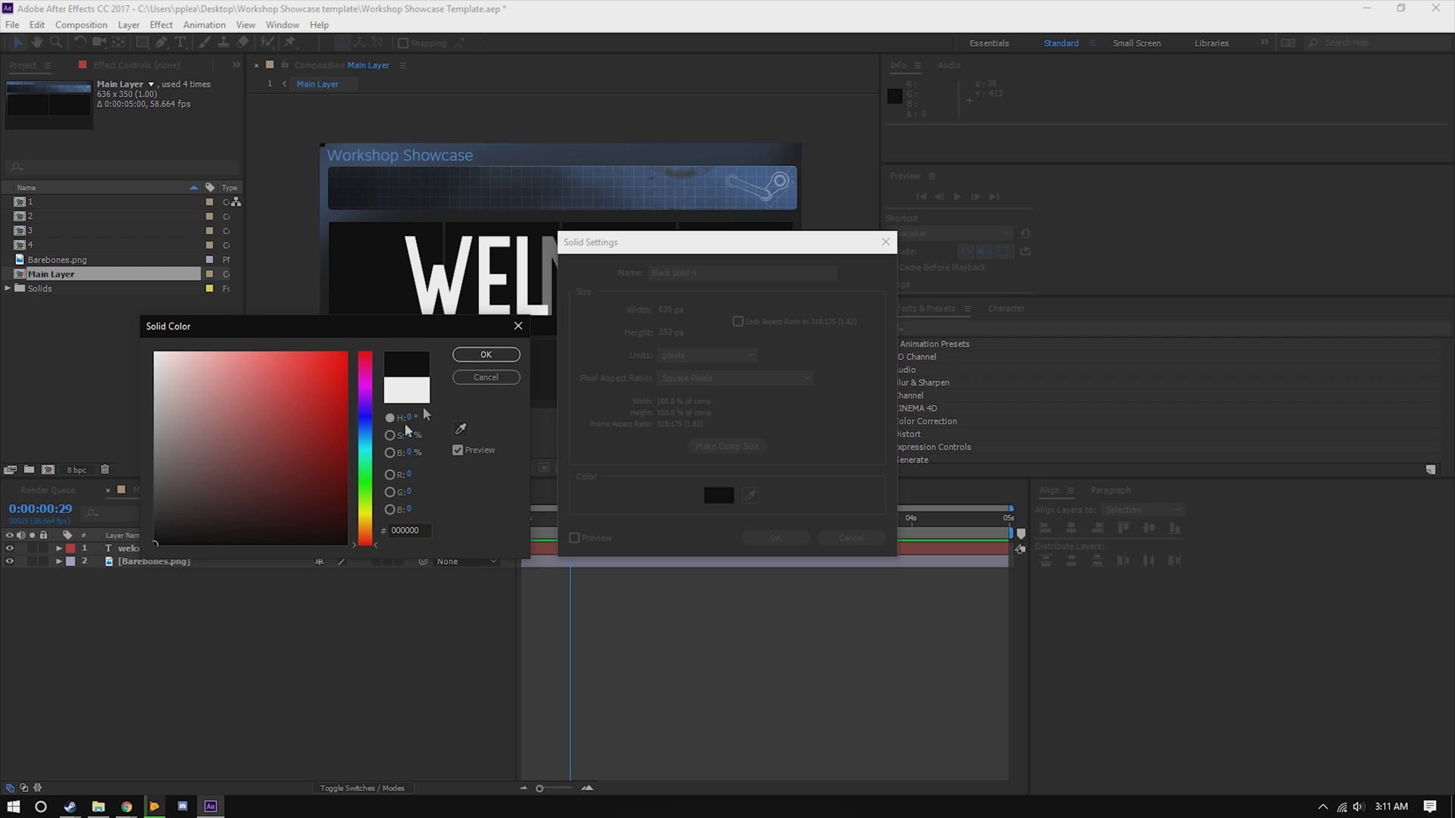
{"action": "left_click", "coordinate": [470, 358]}
{"action": "left_click", "coordinate": [775, 537]}
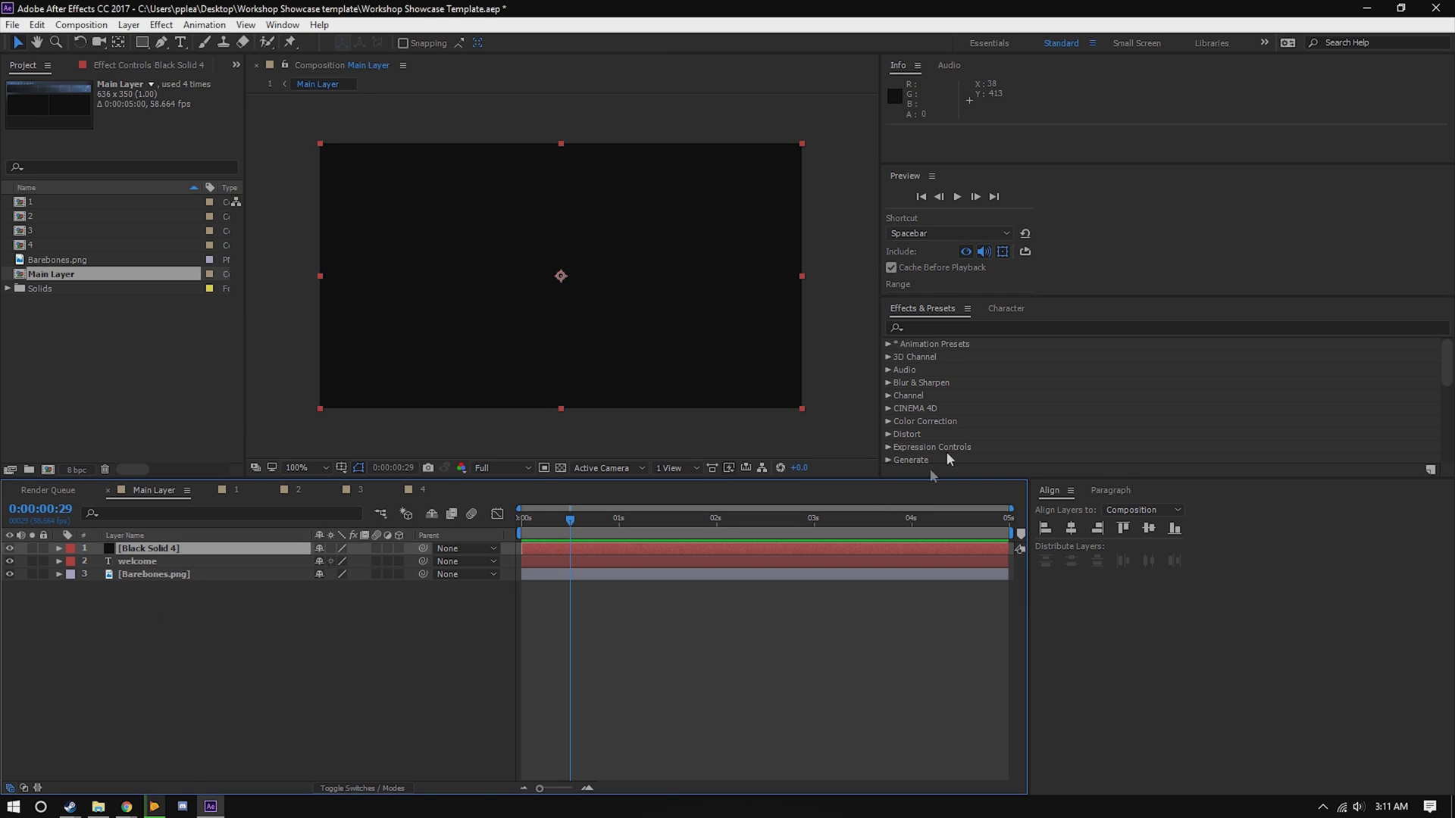
- Apply CC Particle Systems II from the Simulation category to the black solid
{"action": "scroll", "coordinate": [898, 394], "scroll_direction": "down", "scroll_amount": 2}
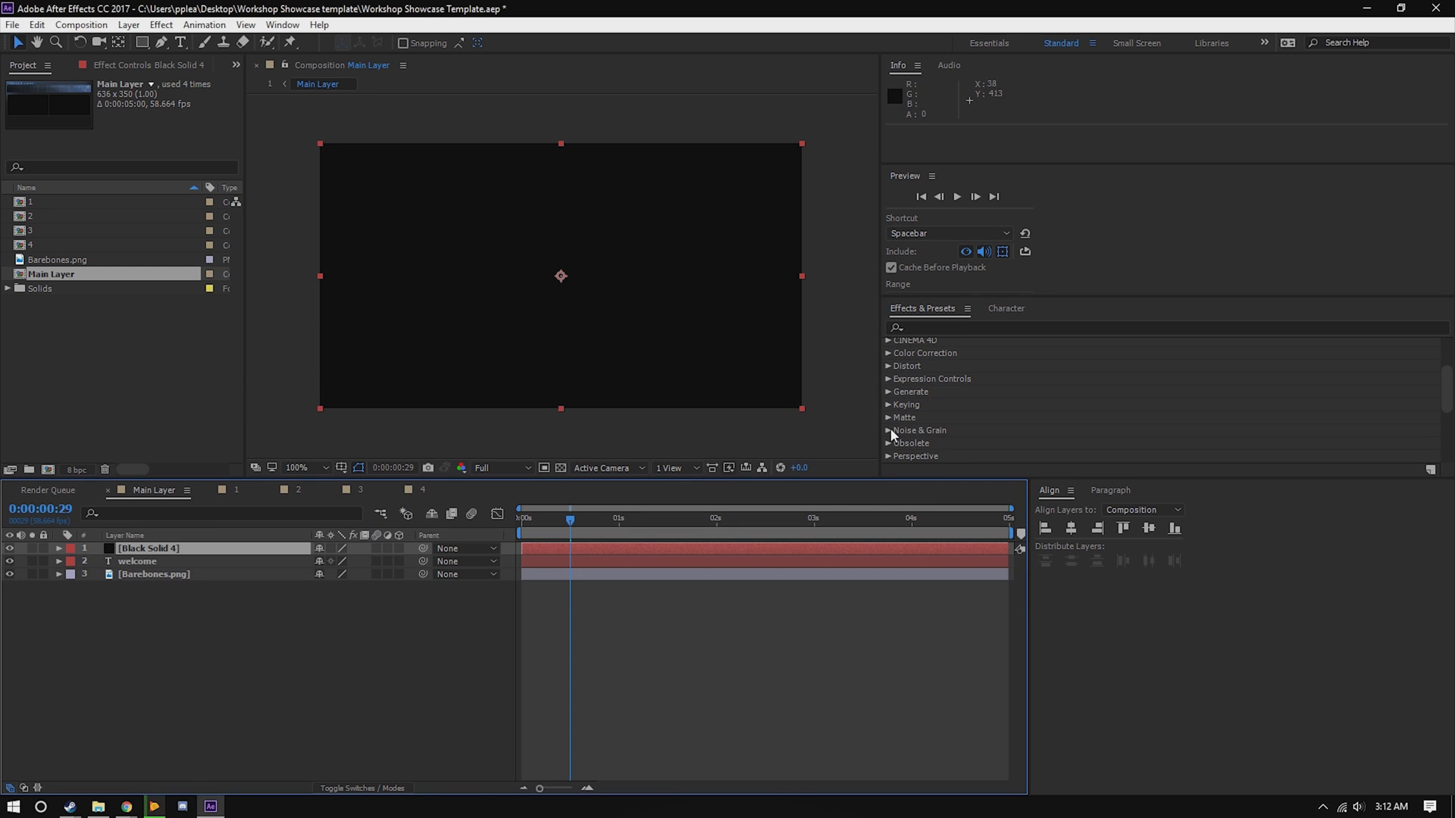
{"action": "scroll", "coordinate": [896, 419], "scroll_direction": "down", "scroll_amount": 3}
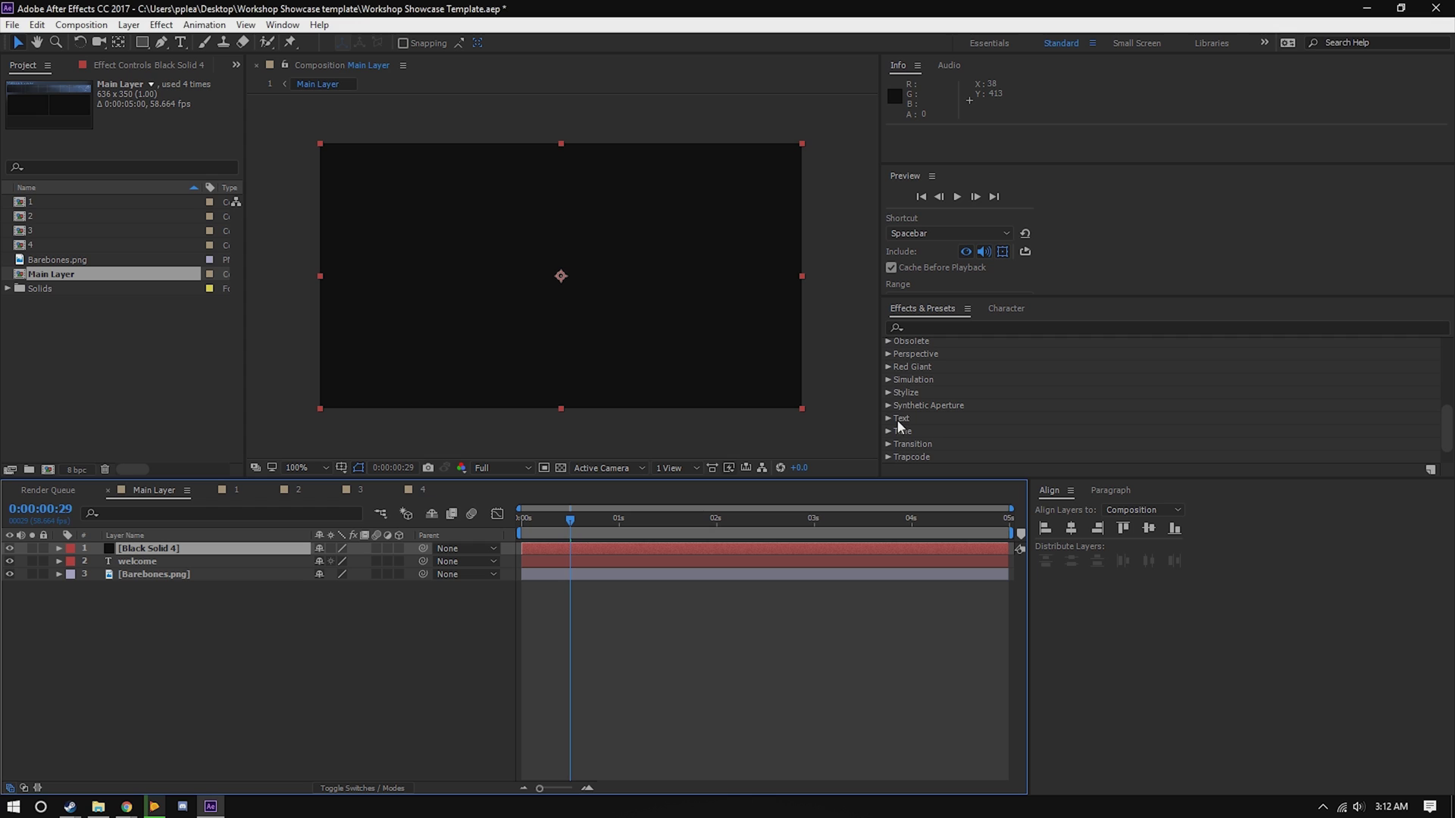
{"action": "left_click", "coordinate": [888, 379]}
{"action": "scroll", "coordinate": [893, 392], "scroll_direction": "down", "scroll_amount": 1}
{"action": "left_click_drag", "start_coordinate": [958, 447], "coordinate": [715, 544]}
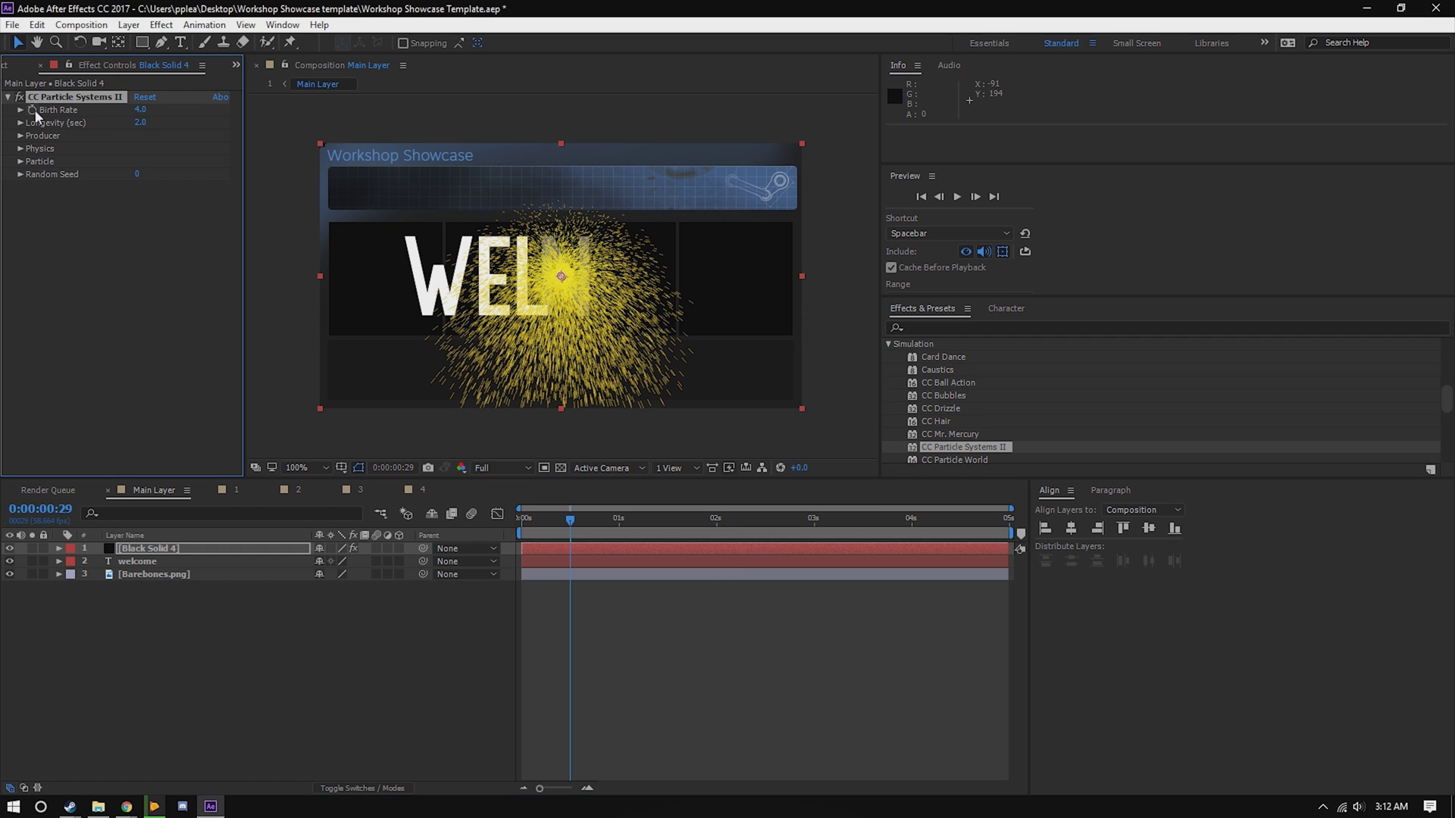
- Keyframe Birth Rate at 10 at the start, then 0 at a later time
{"action": "left_click", "coordinate": [522, 520]}
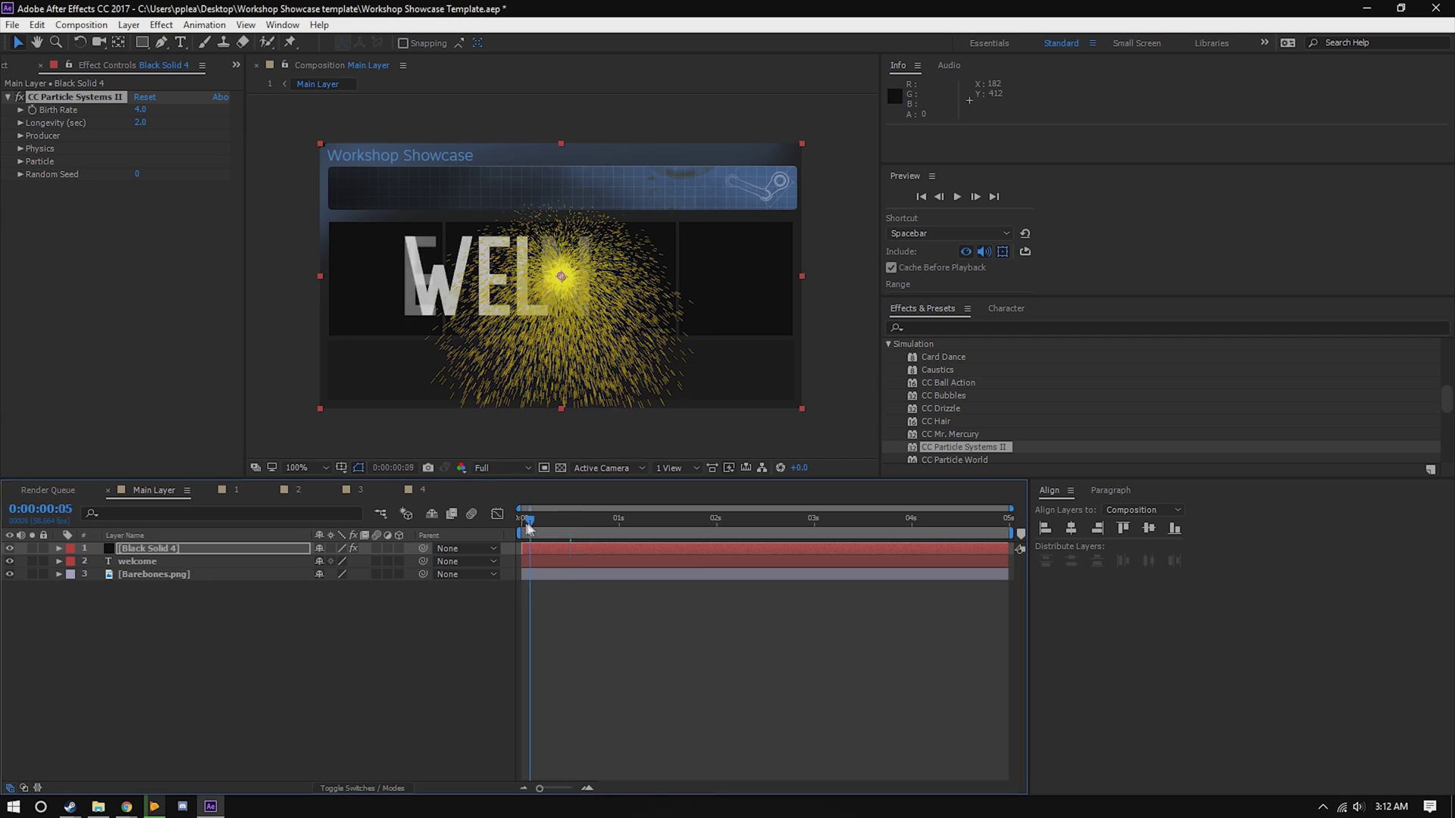
{"action": "left_click", "coordinate": [32, 110]}
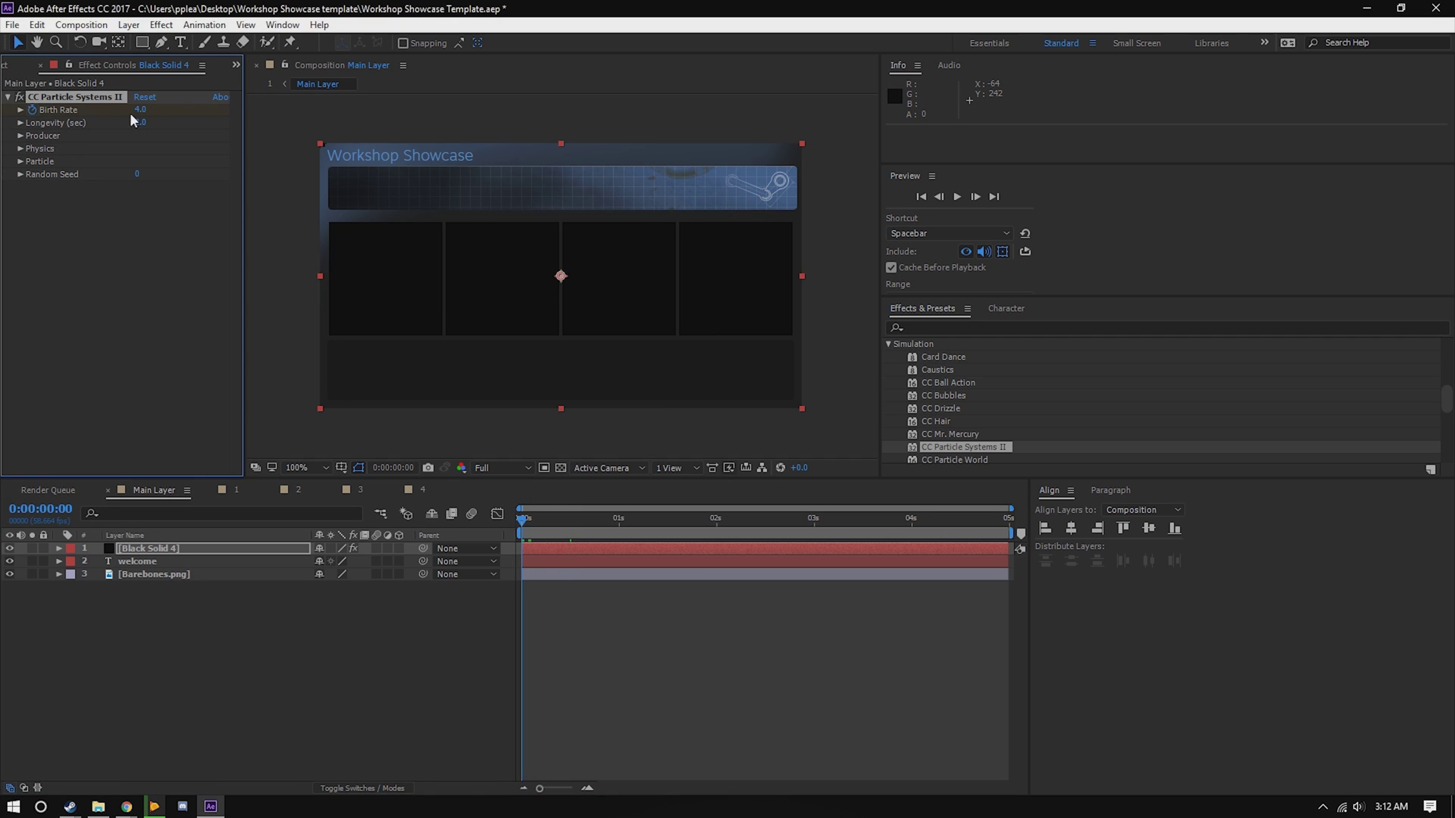
{"action": "left_click", "coordinate": [140, 110]}
{"action": "type", "text": "10"}
{"action": "key", "text": "Return"}
{"action": "key", "text": "space"}
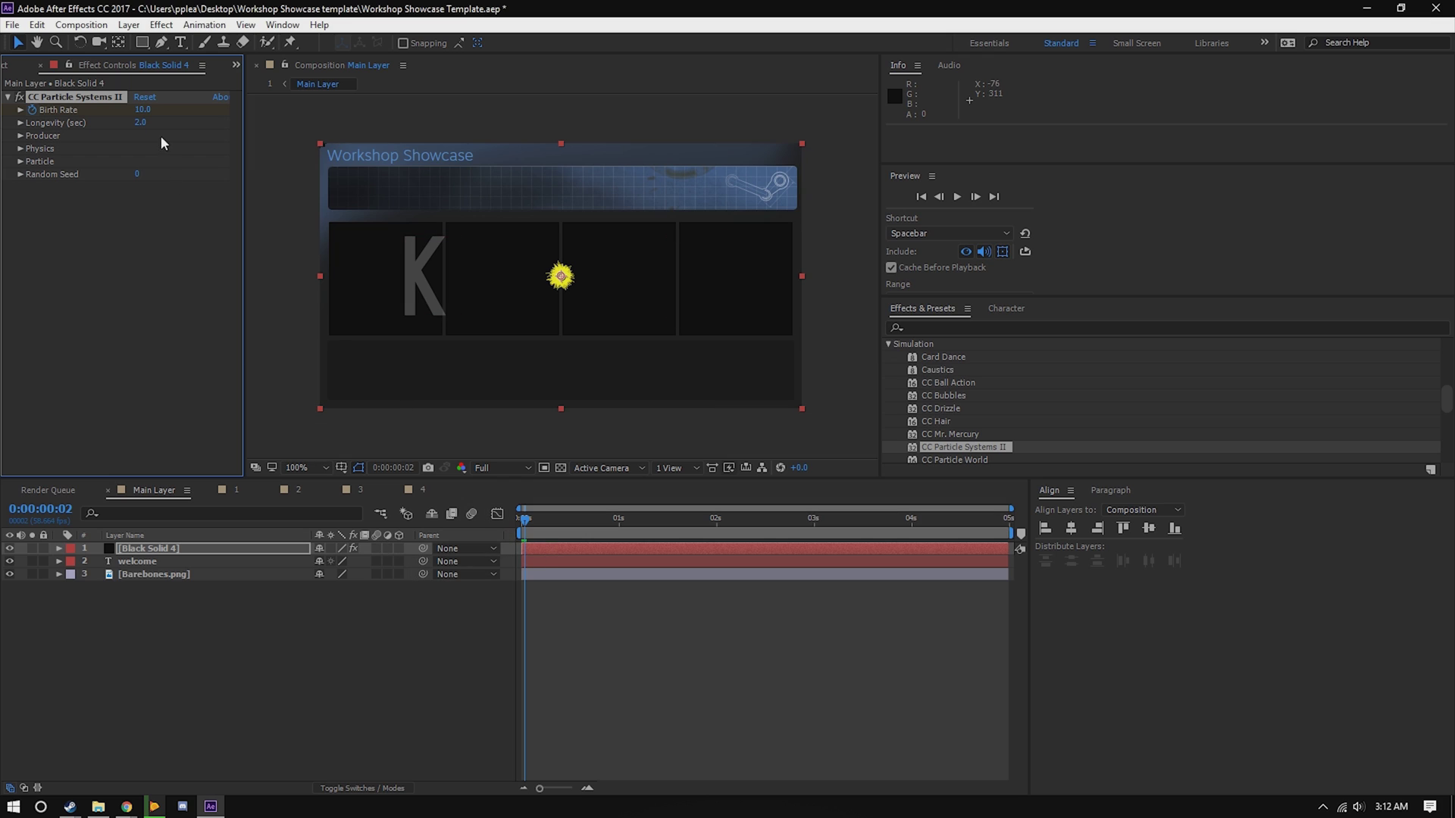
{"action": "left_click", "coordinate": [140, 110]}
{"action": "type", "text": "0"}
{"action": "key", "text": "Return"}
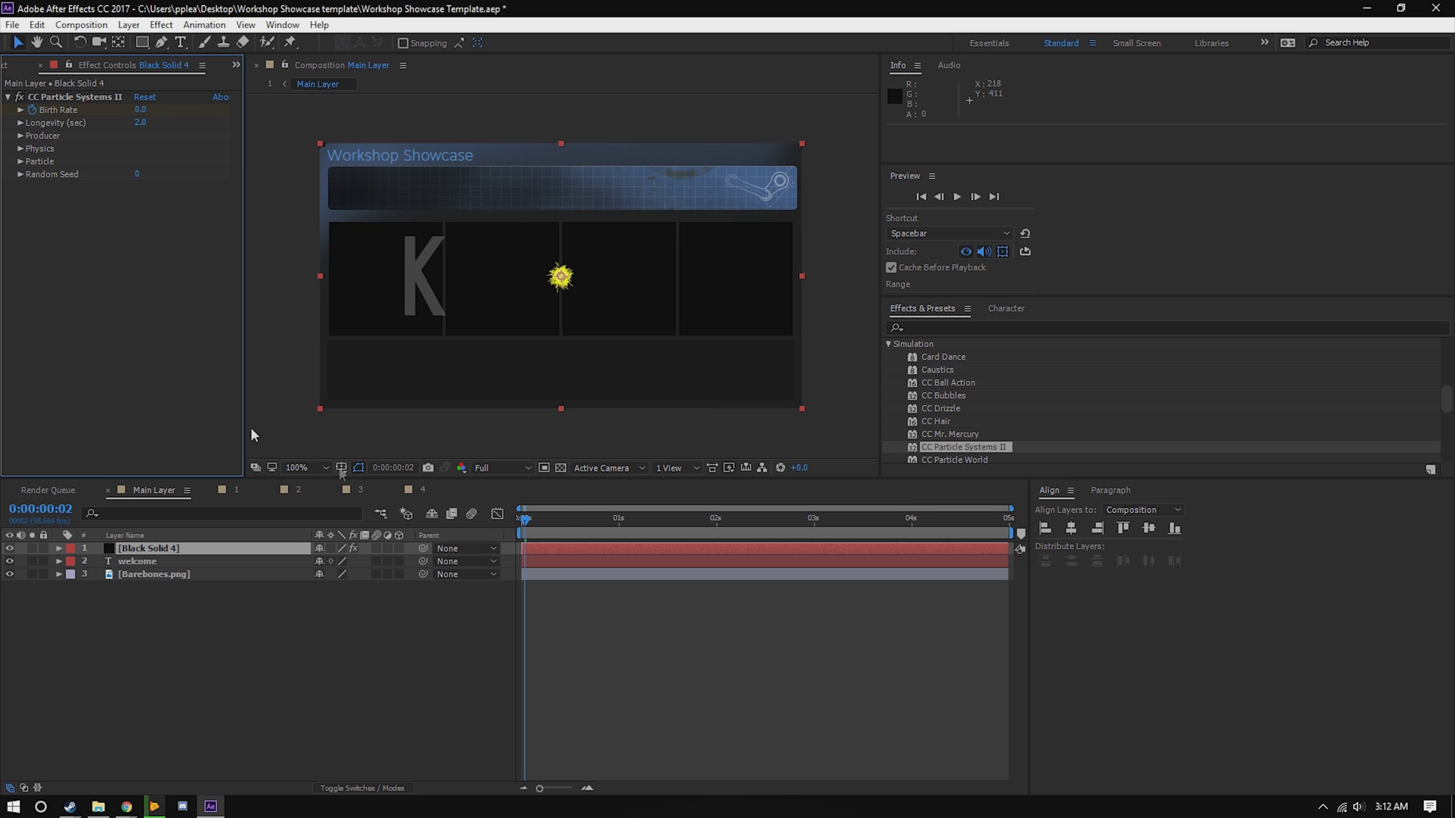
- Set the particle Gravity to 0 and preview the burst
{"action": "left_click", "coordinate": [20, 149]}
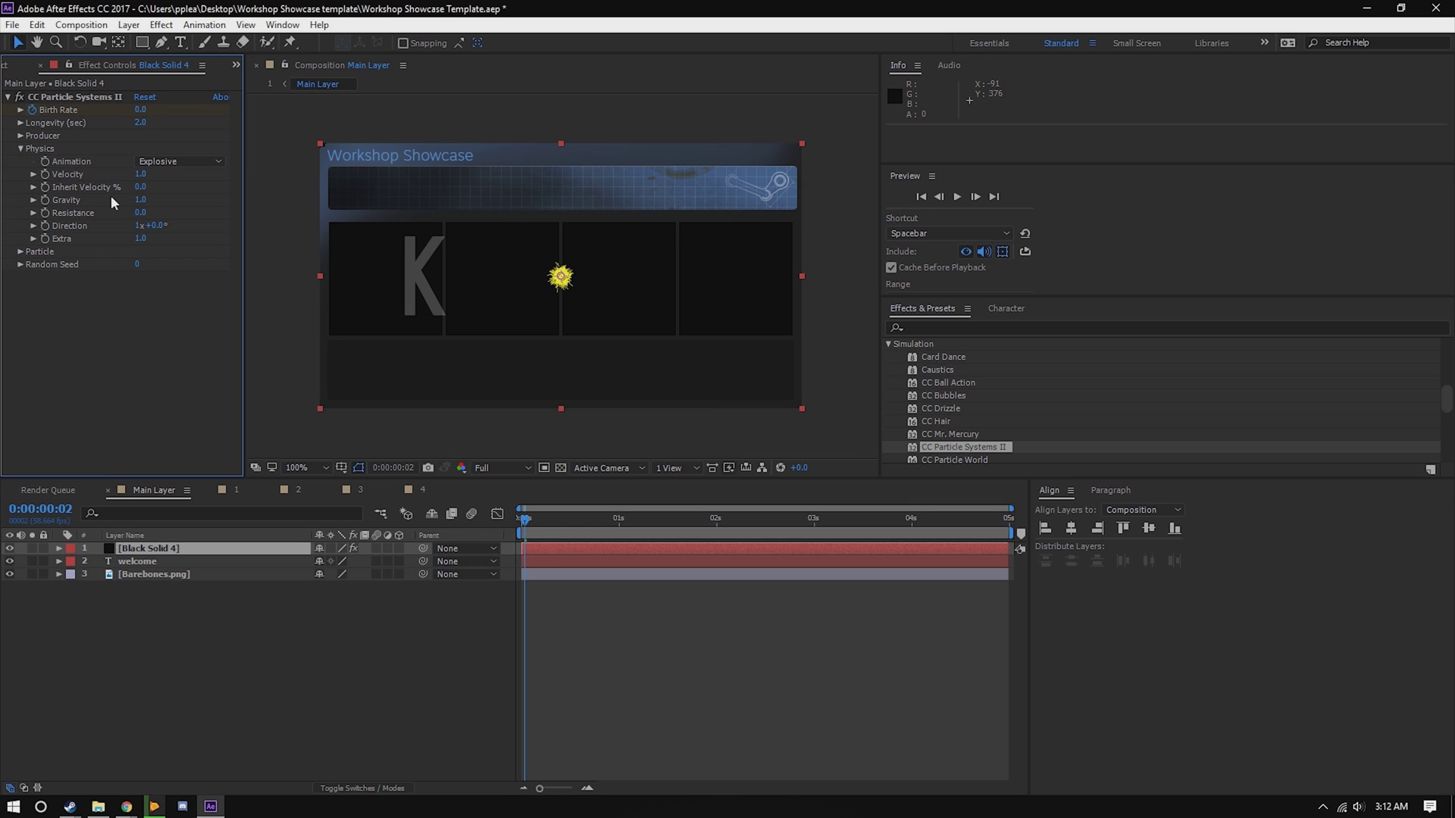
{"action": "left_click", "coordinate": [140, 199]}
{"action": "type", "text": "0"}
{"action": "key", "text": "Return"}
{"action": "left_click", "coordinate": [522, 519]}
{"action": "key", "text": "space"}
{"action": "key", "text": "space"}
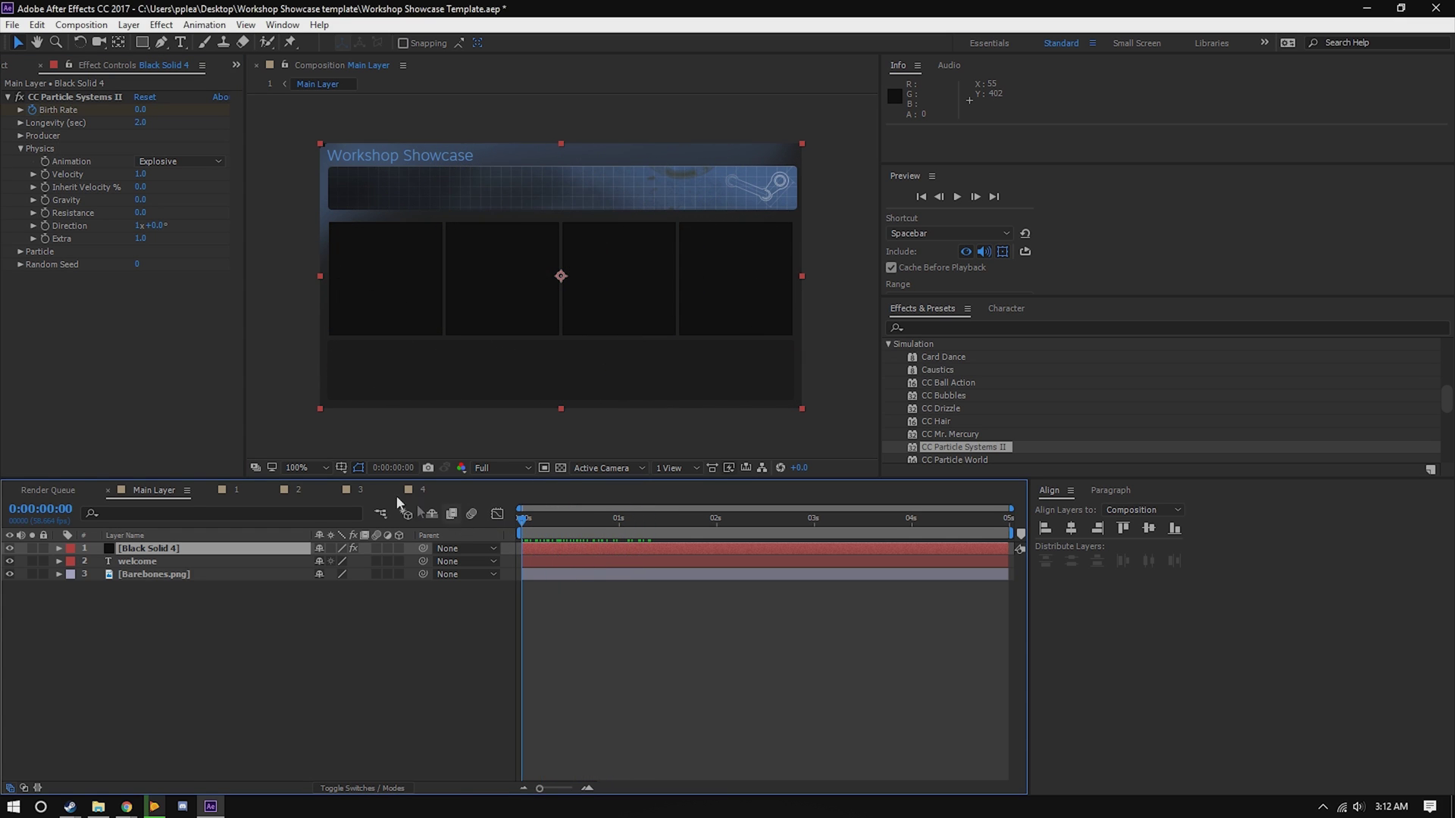
- Move Black Solid 4 below the welcome text and preview the result
{"action": "mouse_move", "coordinate": [152, 551]}
{"action": "left_mouse_down"}
{"action": "mouse_move", "coordinate": [130, 559]}
{"action": "mouse_move", "coordinate": [136, 578]}
{"action": "mouse_move", "coordinate": [161, 561]}
{"action": "left_mouse_up"}
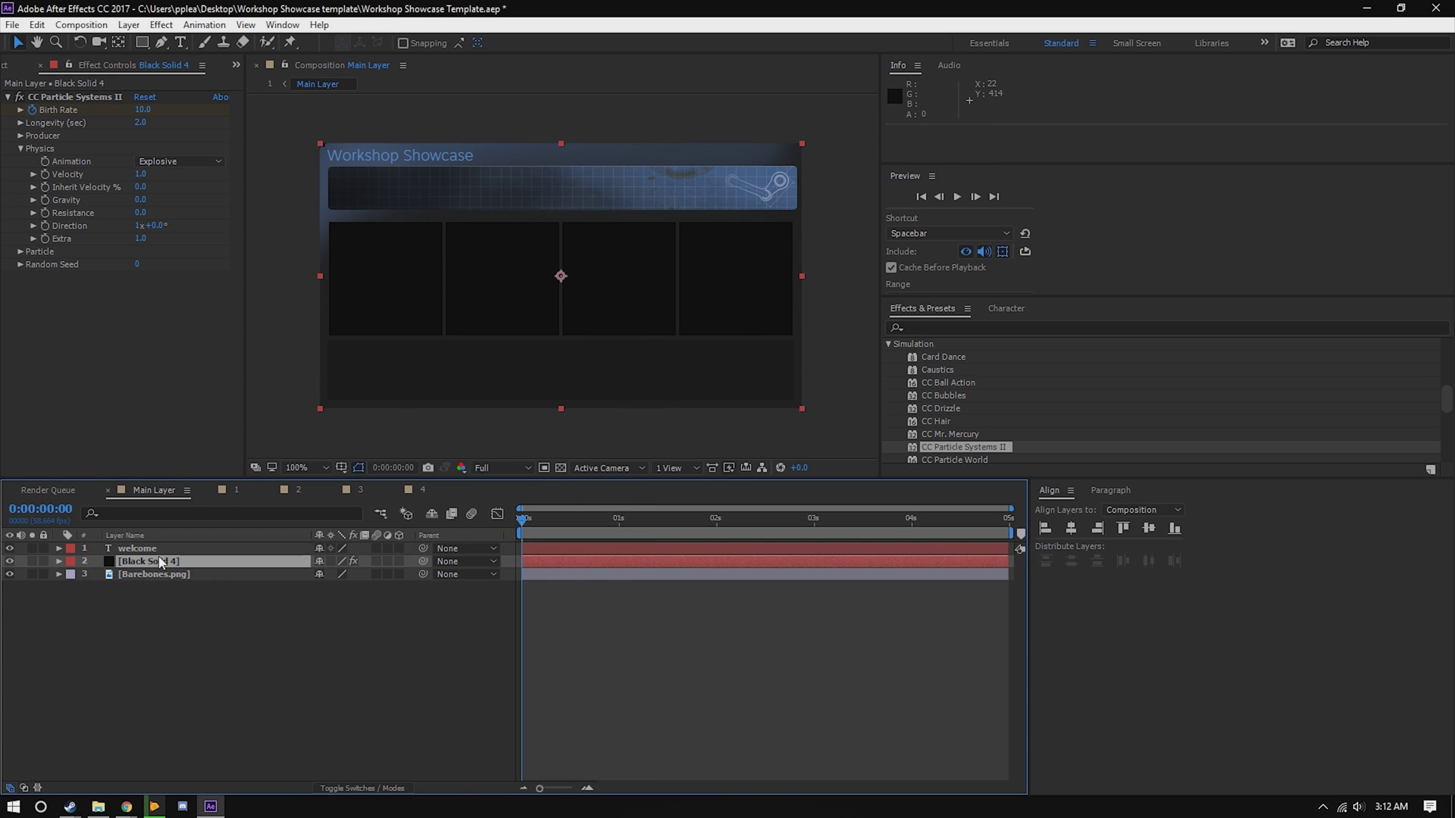
{"action": "key", "text": "space"}
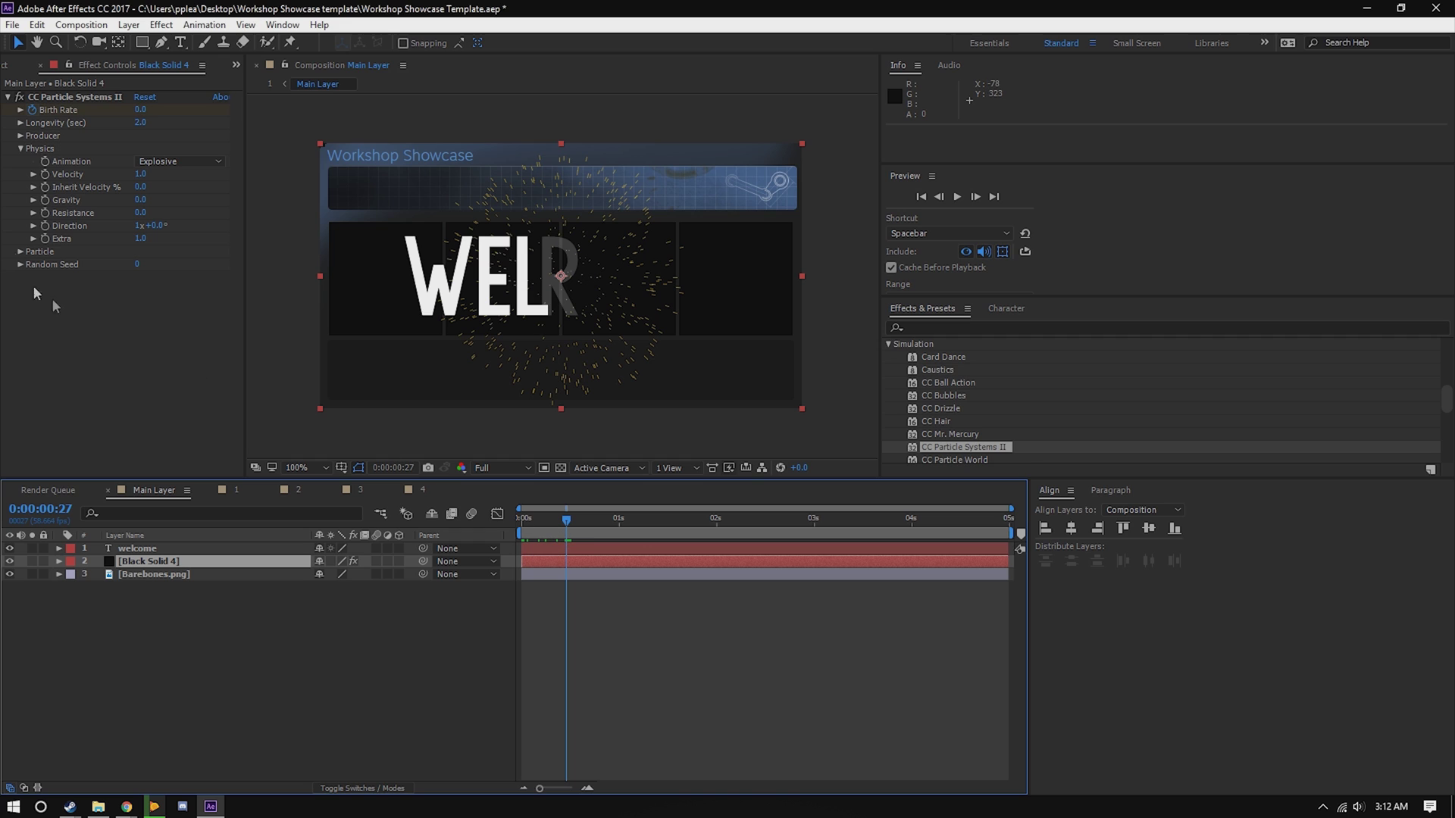
{"action": "left_click", "coordinate": [21, 251]}
- Set Birth Color and Death Color to white and Particle Type to Line
{"action": "left_click", "coordinate": [160, 265]}
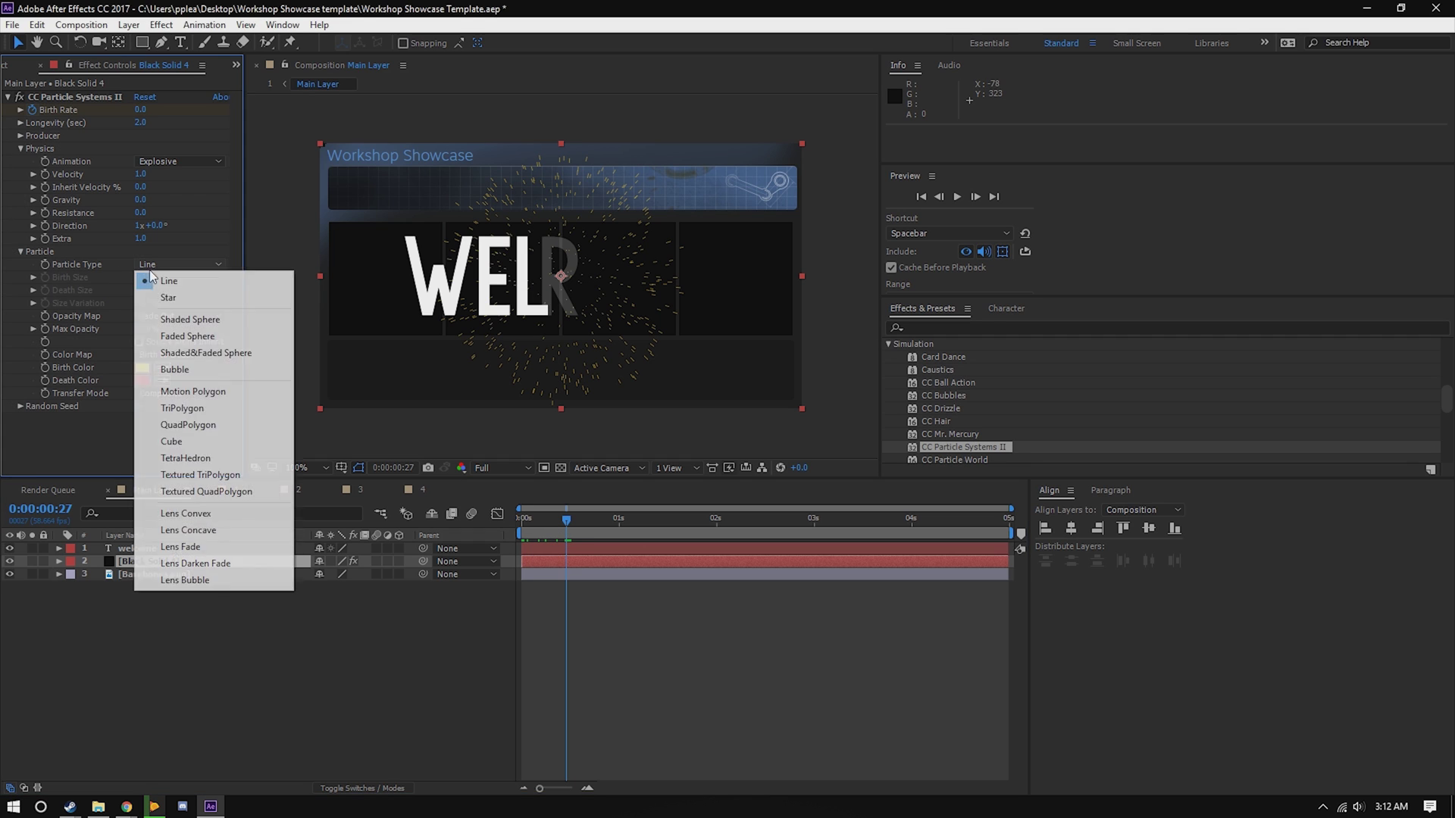
{"action": "left_click", "coordinate": [182, 319]}
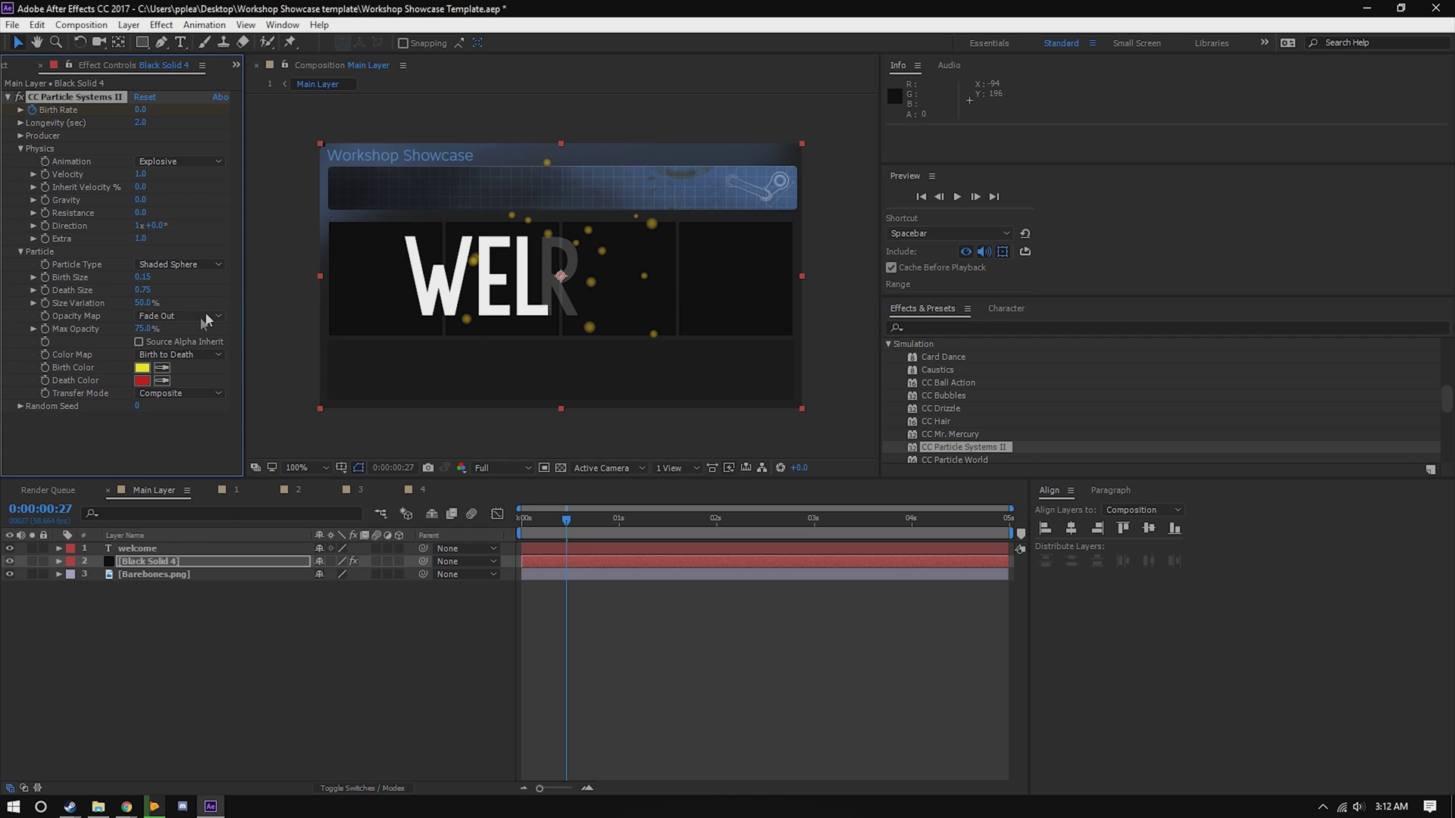
{"action": "left_click", "coordinate": [142, 368]}
{"action": "left_click", "coordinate": [198, 384]}
{"action": "key", "text": "Return"}
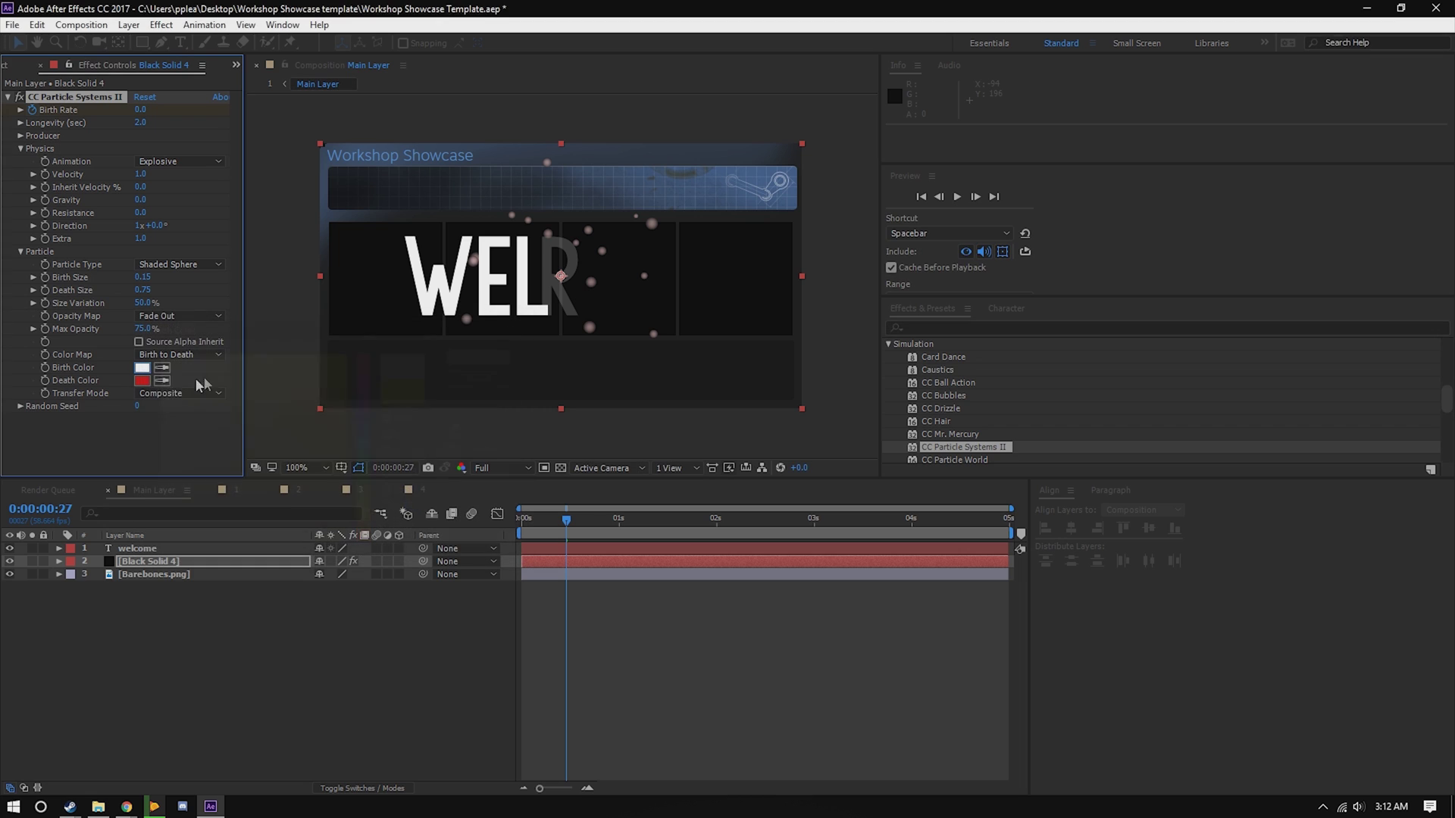
{"action": "left_click", "coordinate": [142, 380]}
{"action": "left_click", "coordinate": [165, 359]}
{"action": "key", "text": "Return"}
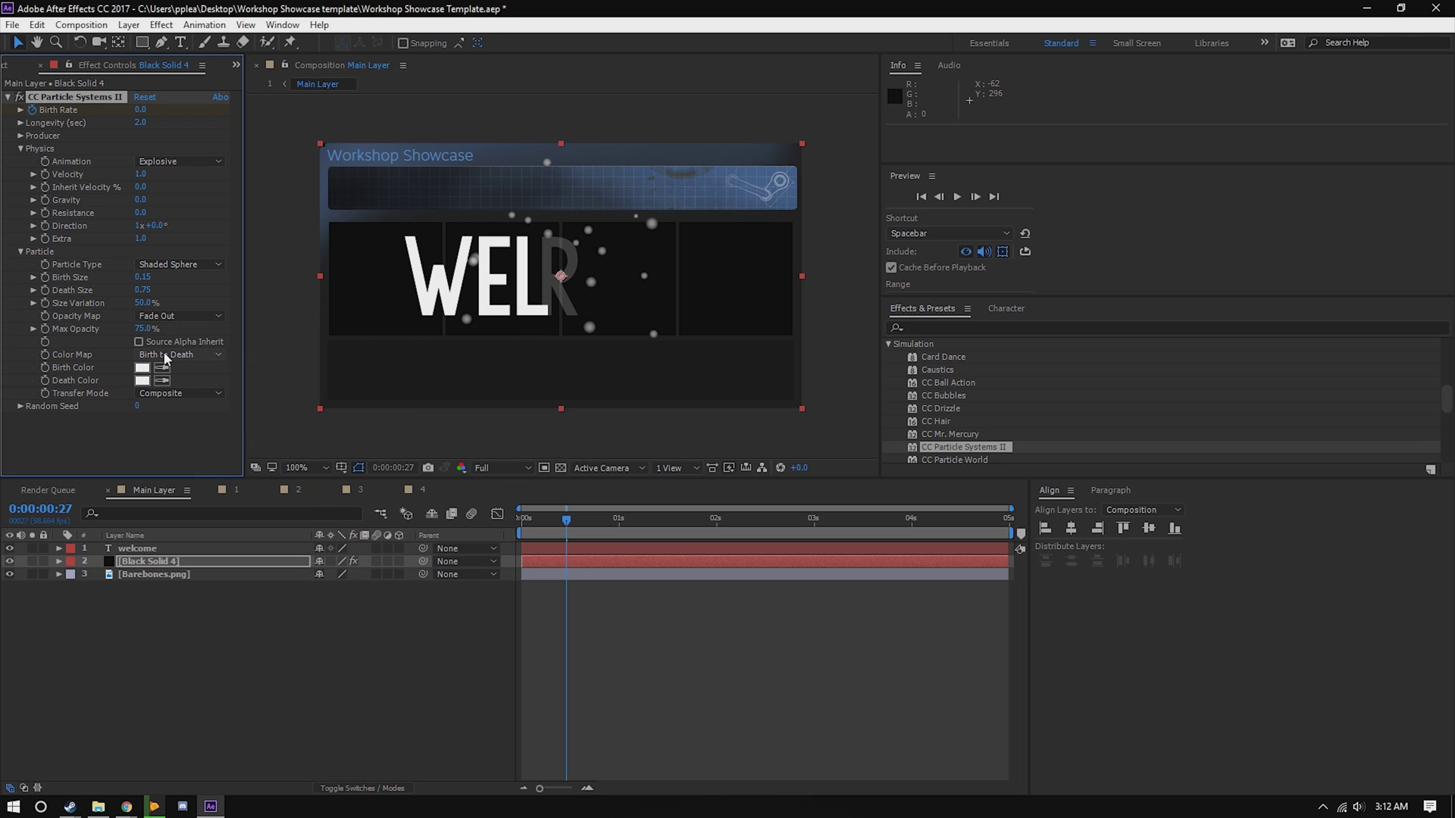
{"action": "left_click", "coordinate": [180, 264]}
{"action": "left_click", "coordinate": [168, 285]}
- Scrub to about one second and check Compositions 1 and 2 before returning to Main Layer
{"action": "left_click_drag", "start_coordinate": [552, 506], "coordinate": [660, 536]}
{"action": "left_click", "coordinate": [241, 491]}
{"action": "left_click", "coordinate": [296, 490]}
{"action": "left_click", "coordinate": [140, 494]}
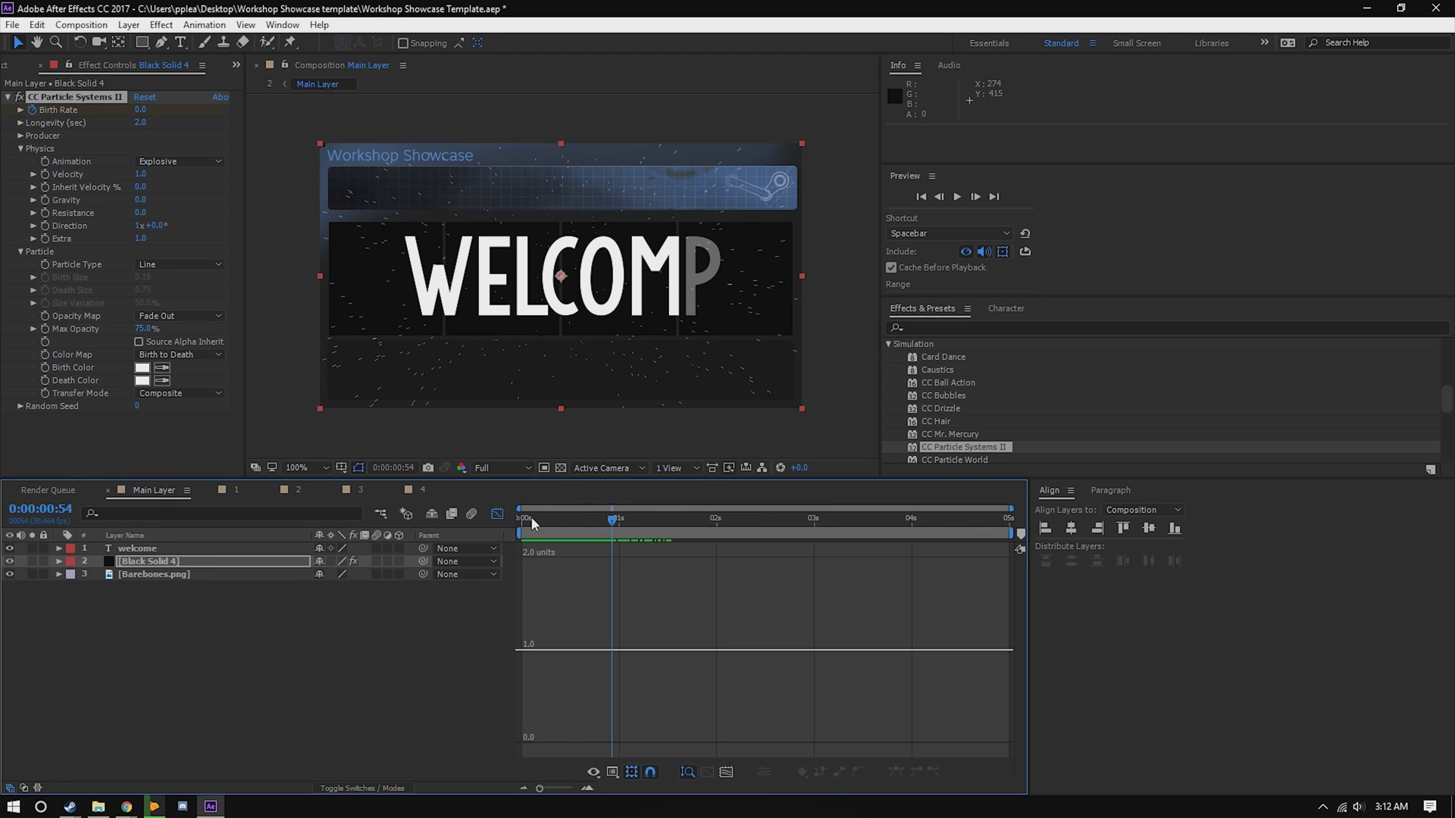
- Move Barebones.png above Black Solid 4, previewing before and after, then open Composition 1
{"action": "left_click", "coordinate": [493, 517]}
{"action": "key", "text": "space"}
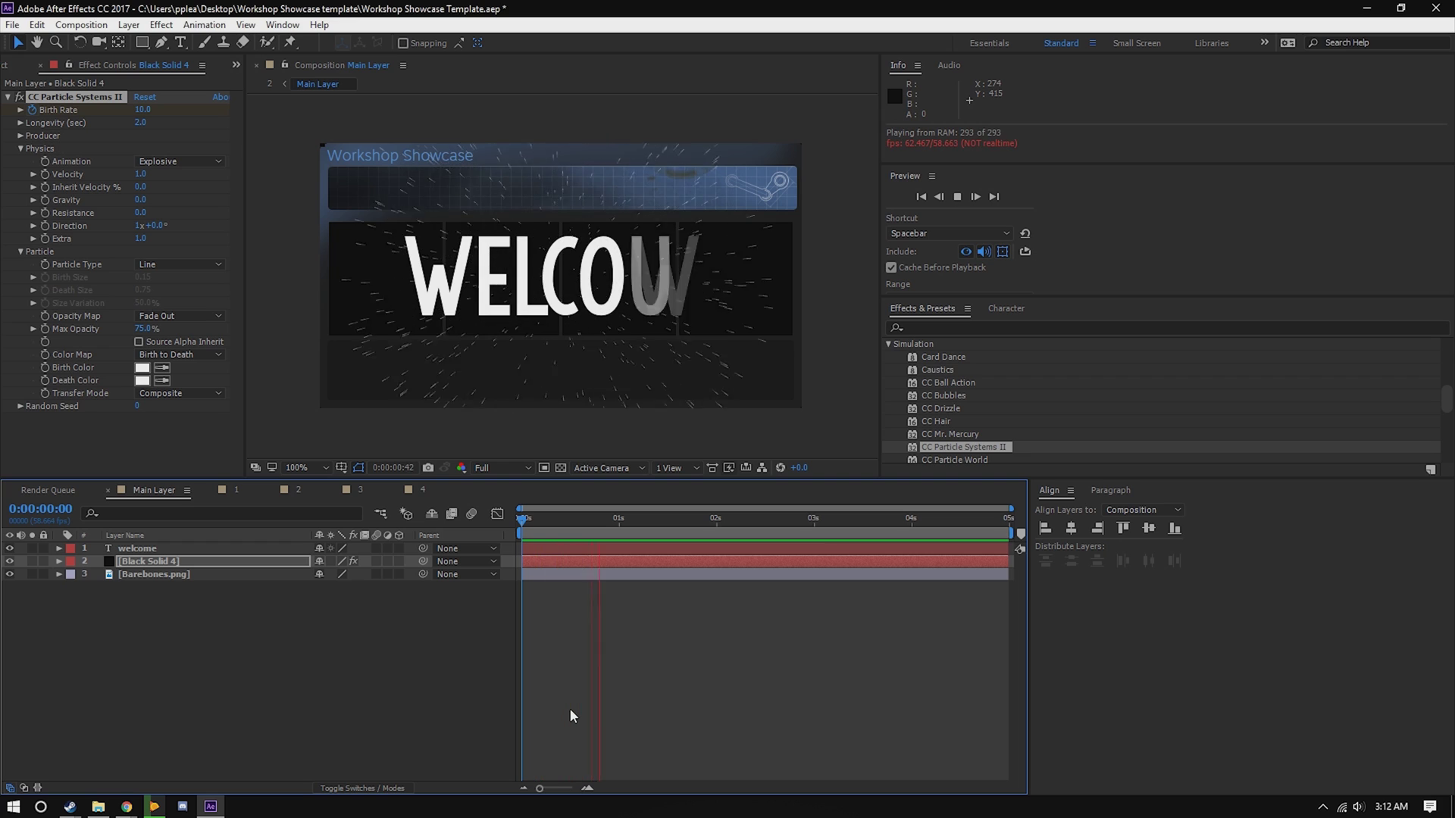
{"action": "key", "text": "space"}
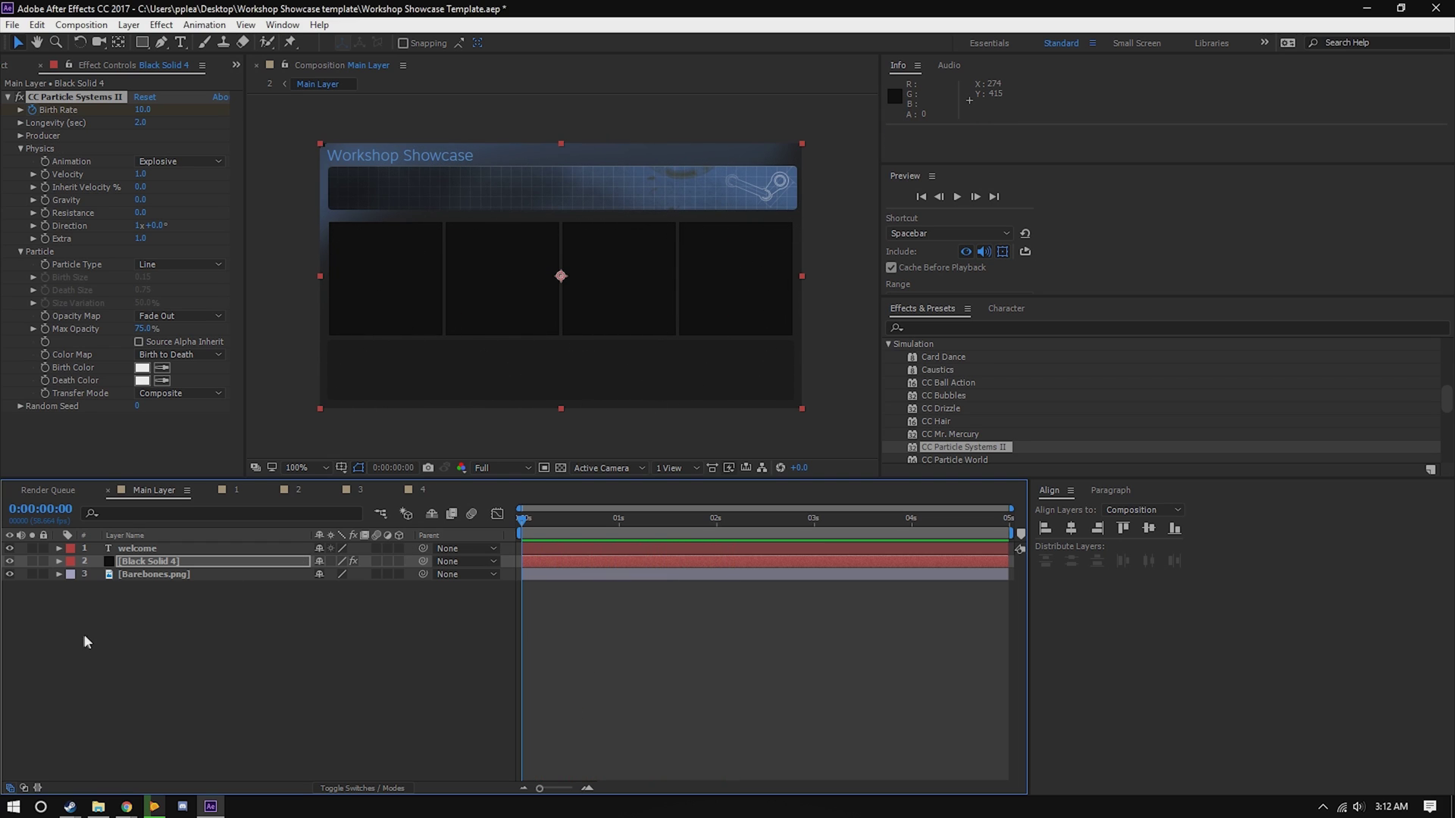
{"action": "left_click_drag", "start_coordinate": [140, 574], "coordinate": [152, 557]}
{"action": "key", "text": "space"}
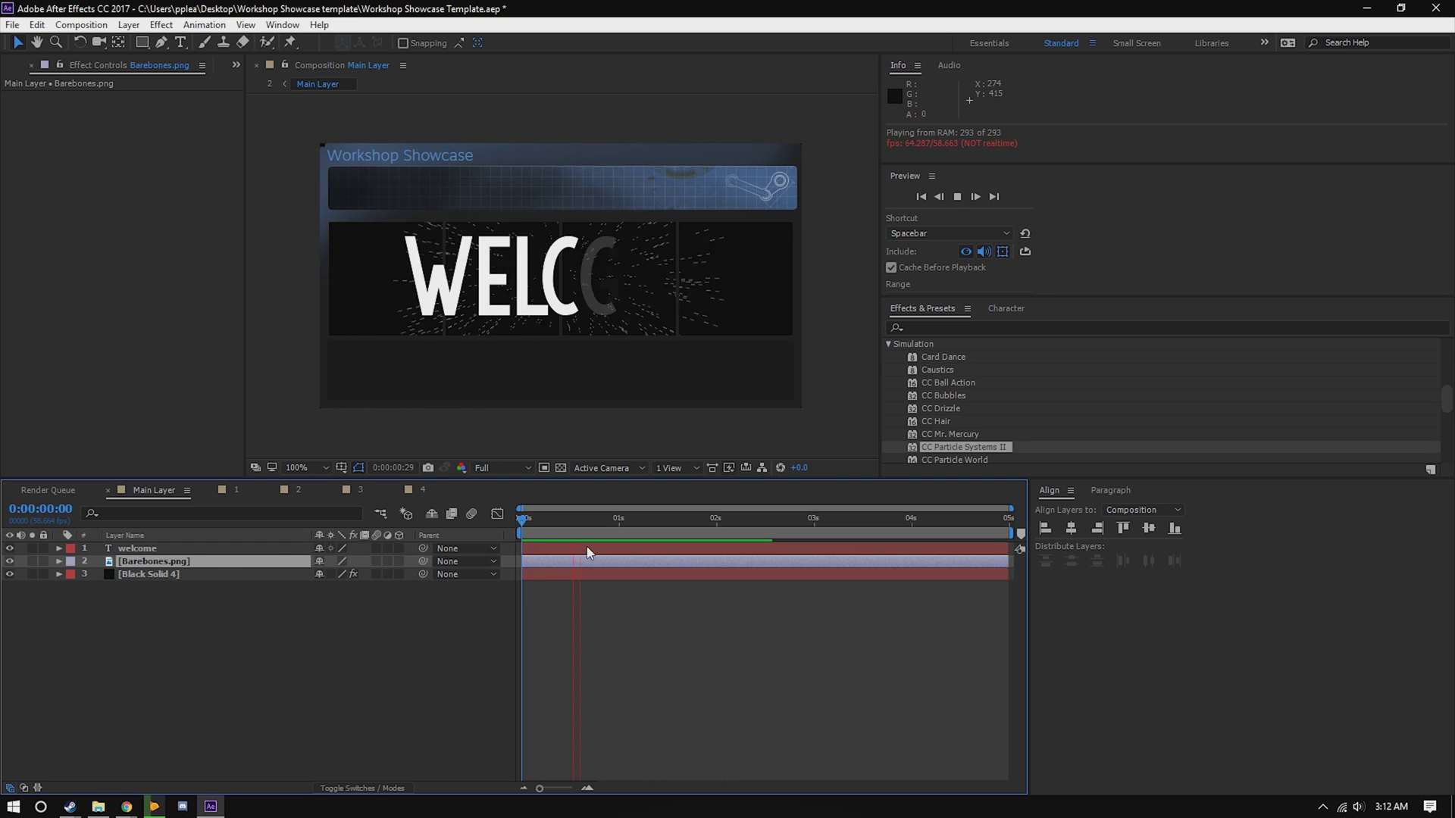
{"action": "key", "text": "space"}
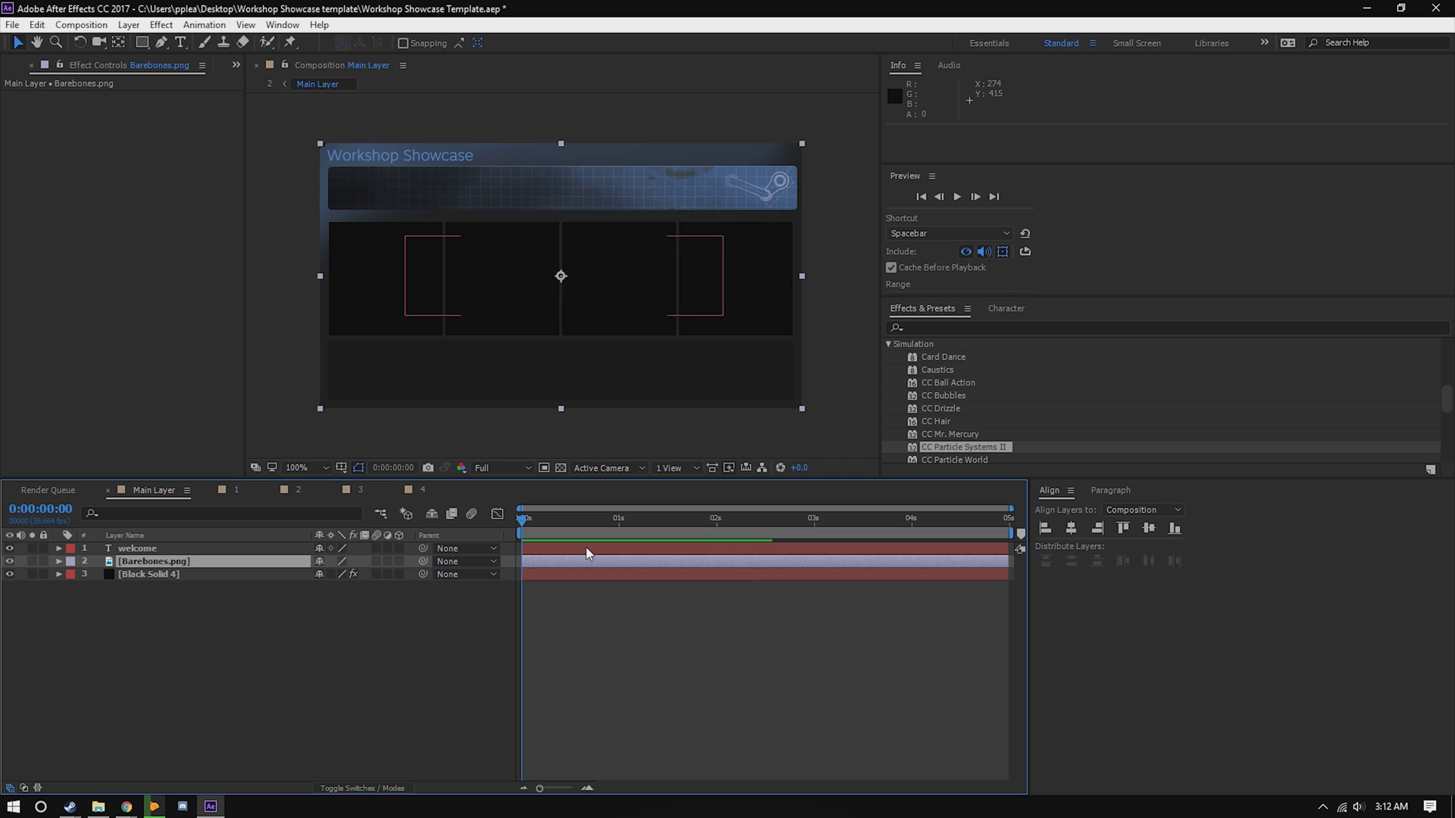
{"action": "left_click", "coordinate": [559, 522]}
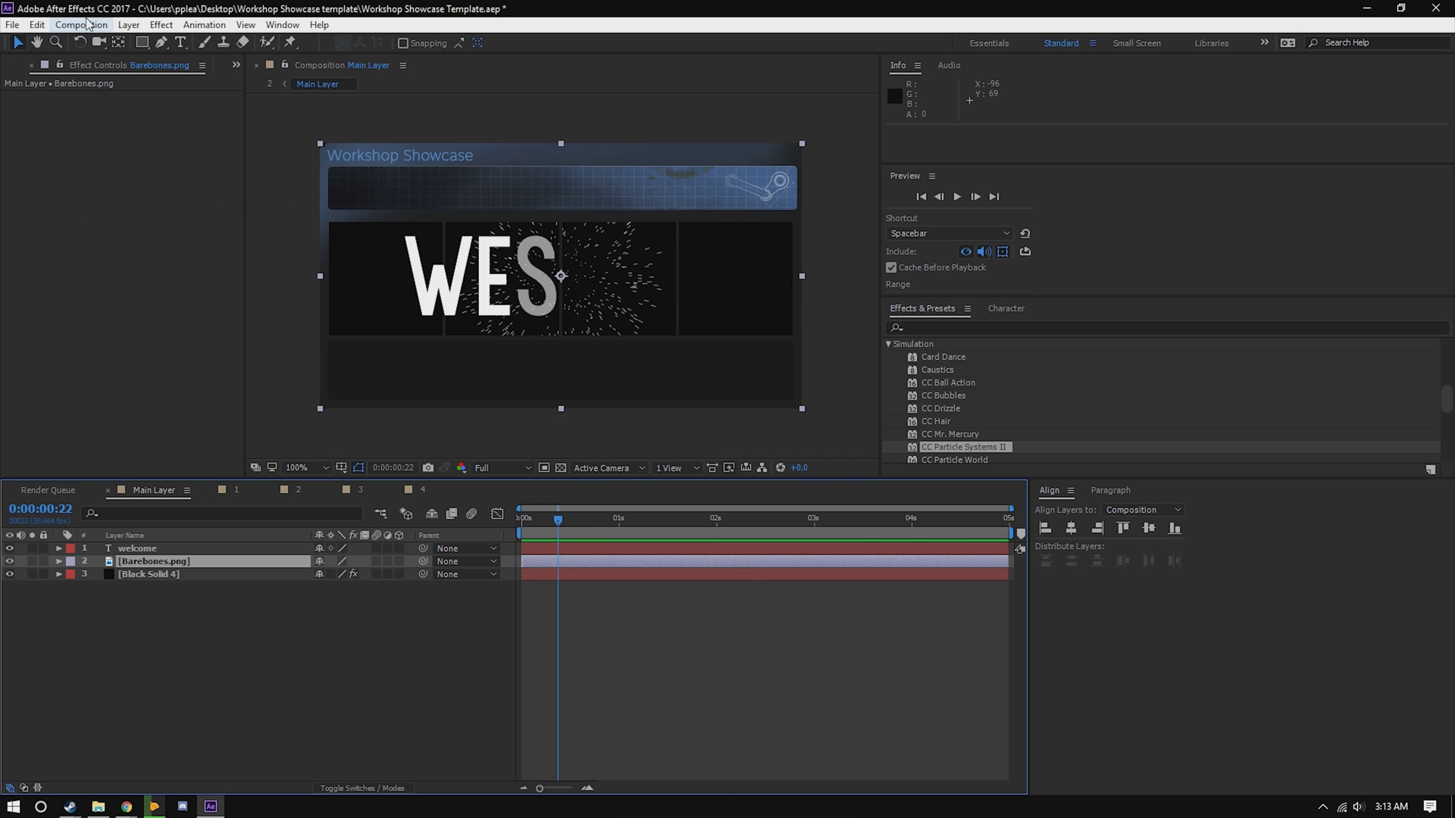
{"action": "left_click", "coordinate": [229, 490]}
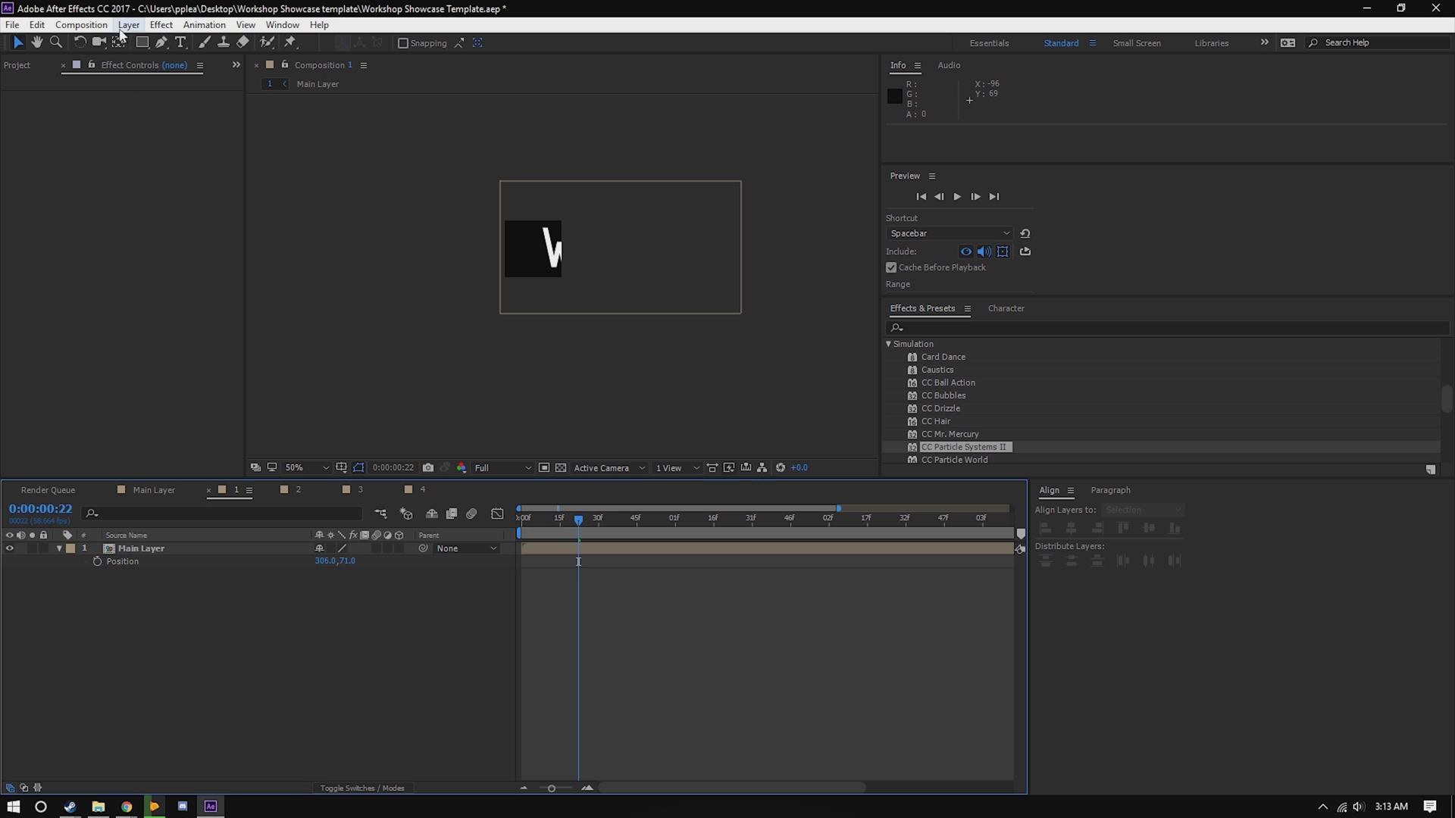
- Queue Compositions 1–4 as render items 5–8 and open item 5's output format list
{"action": "left_click", "coordinate": [81, 25]}
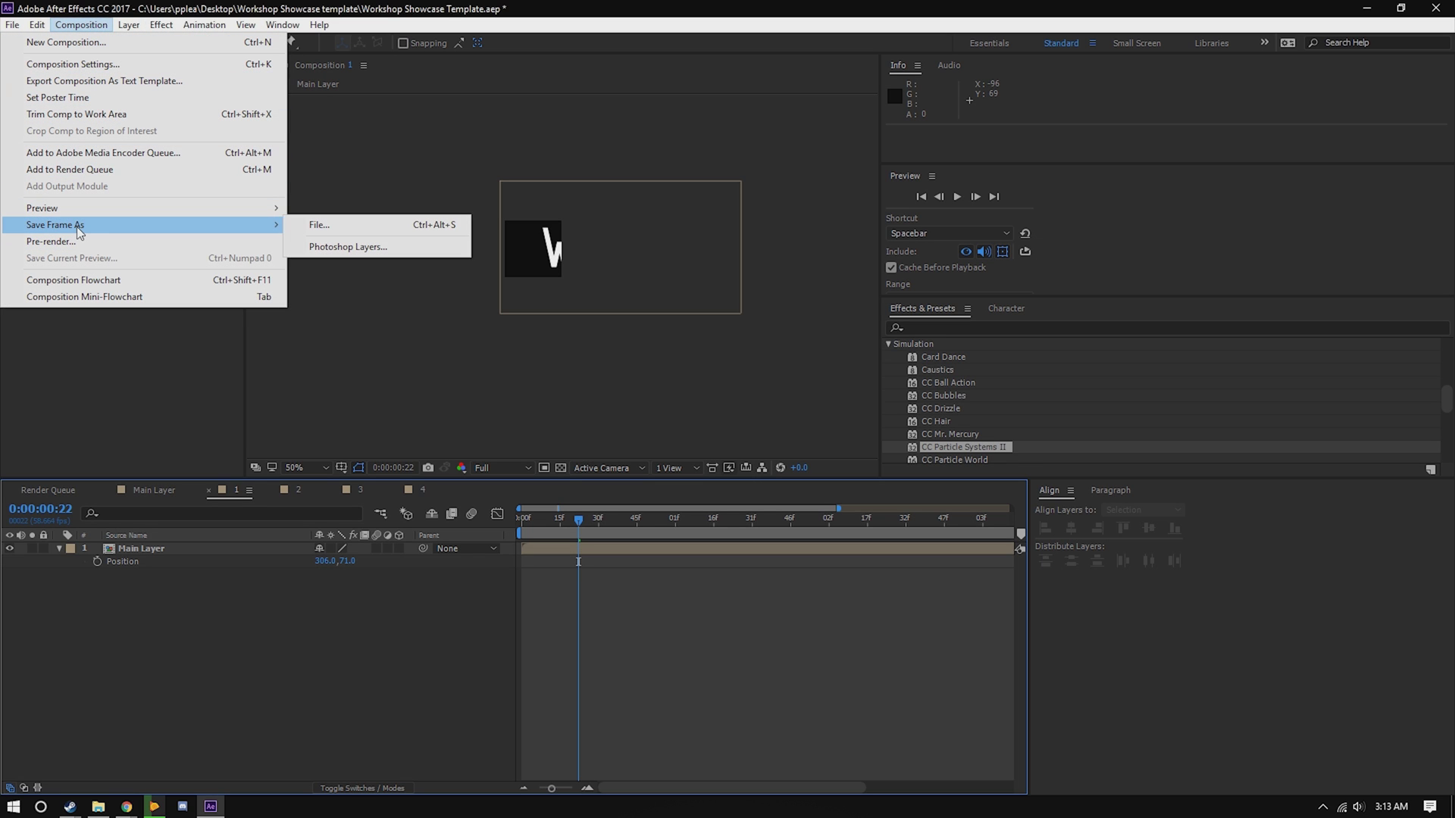
{"action": "left_click", "coordinate": [55, 169]}
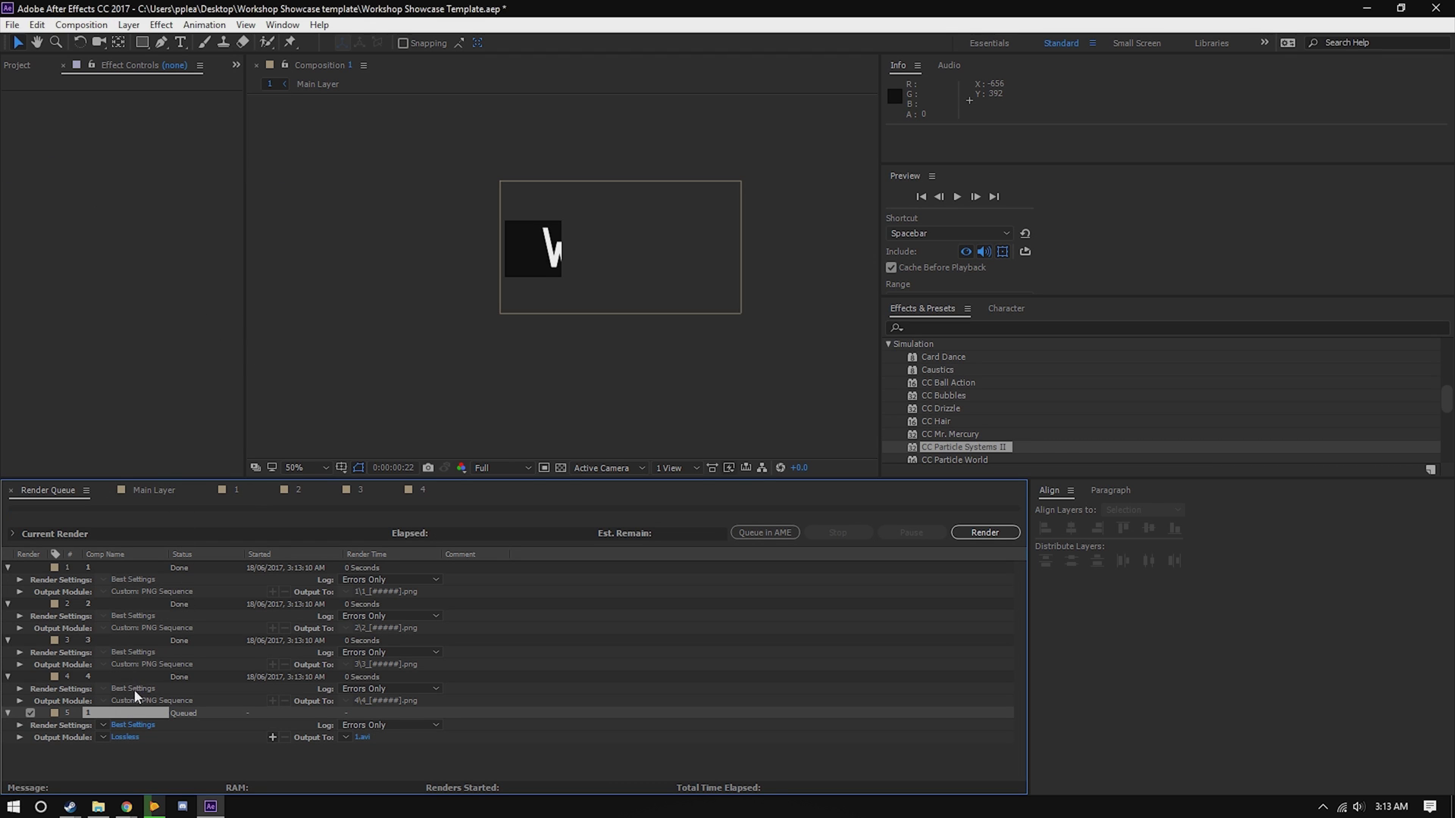
{"action": "left_click", "coordinate": [281, 492]}
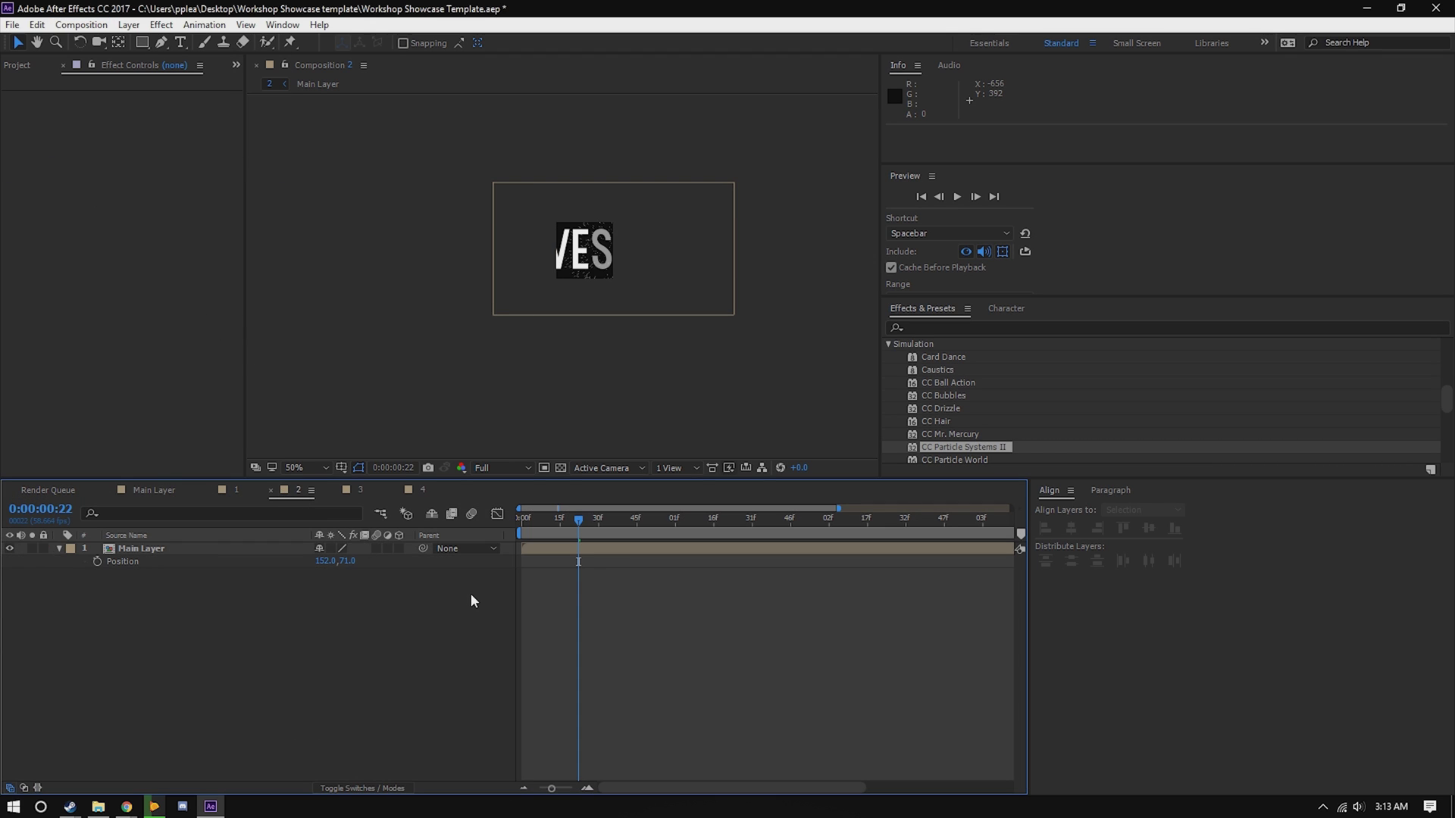
{"action": "key", "text": "ctrl+m"}
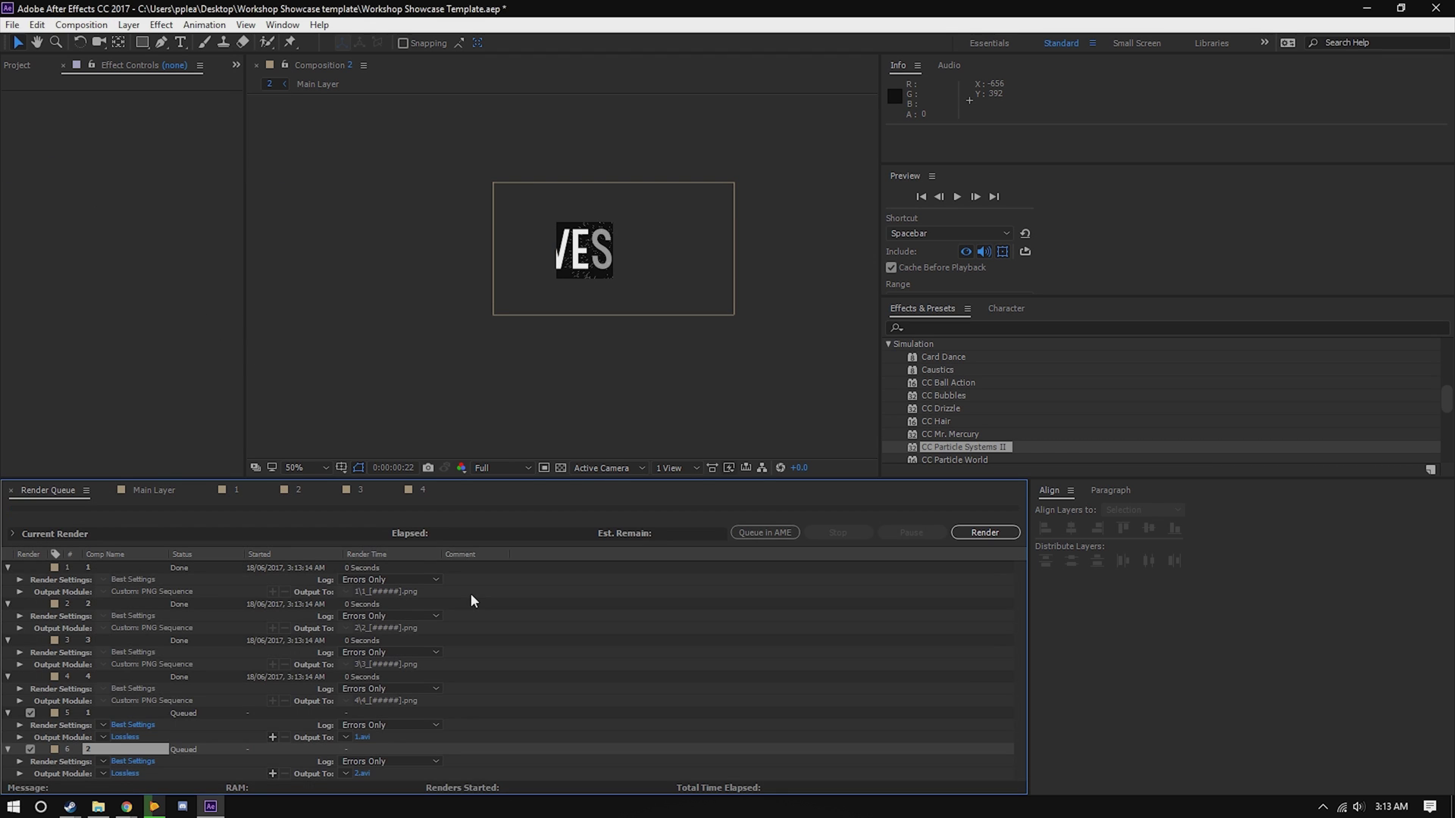
{"action": "left_click", "coordinate": [356, 491]}
{"action": "key", "text": "ctrl+m"}
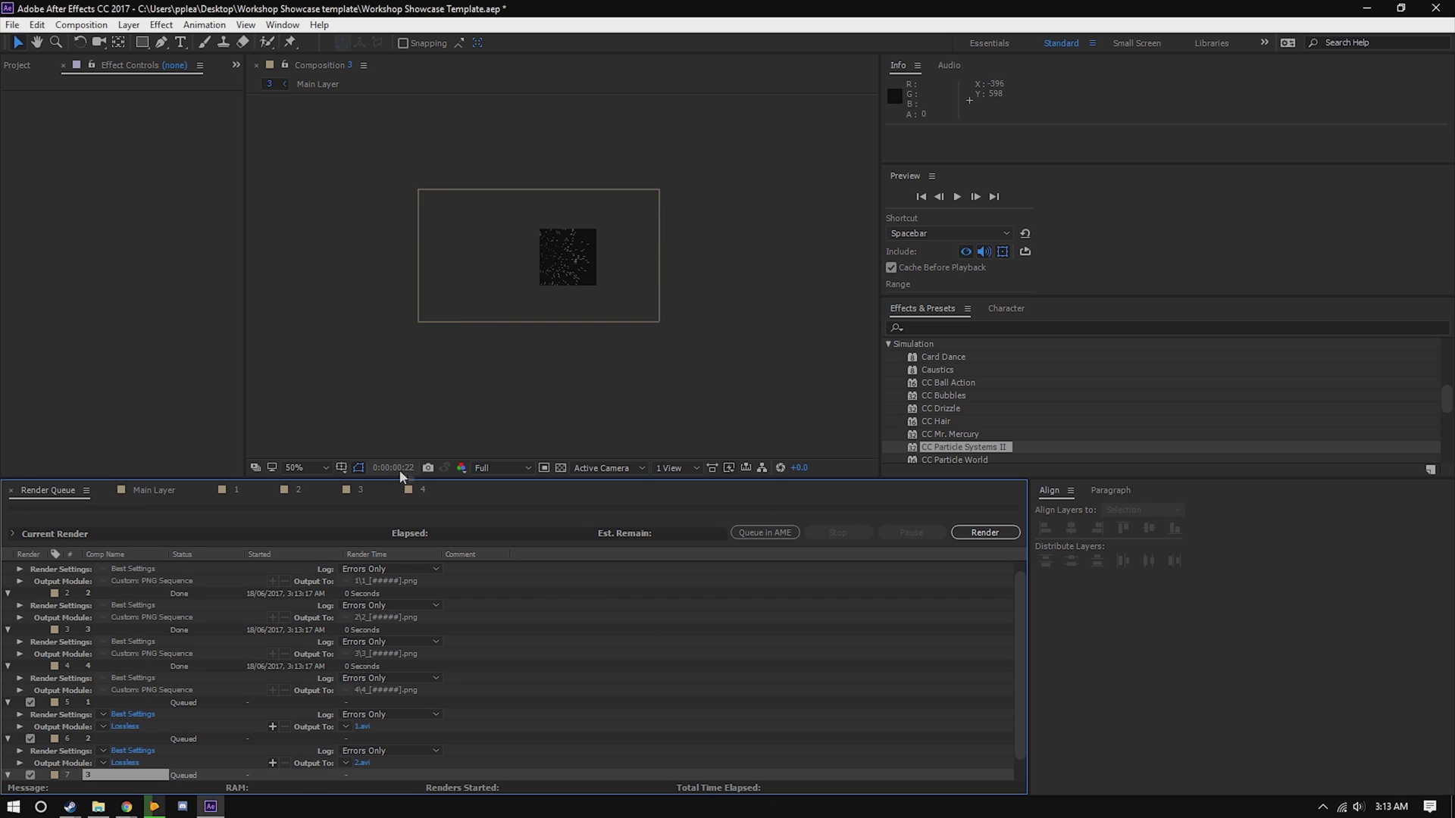
{"action": "left_click", "coordinate": [421, 491]}
{"action": "key", "text": "ctrl+m"}
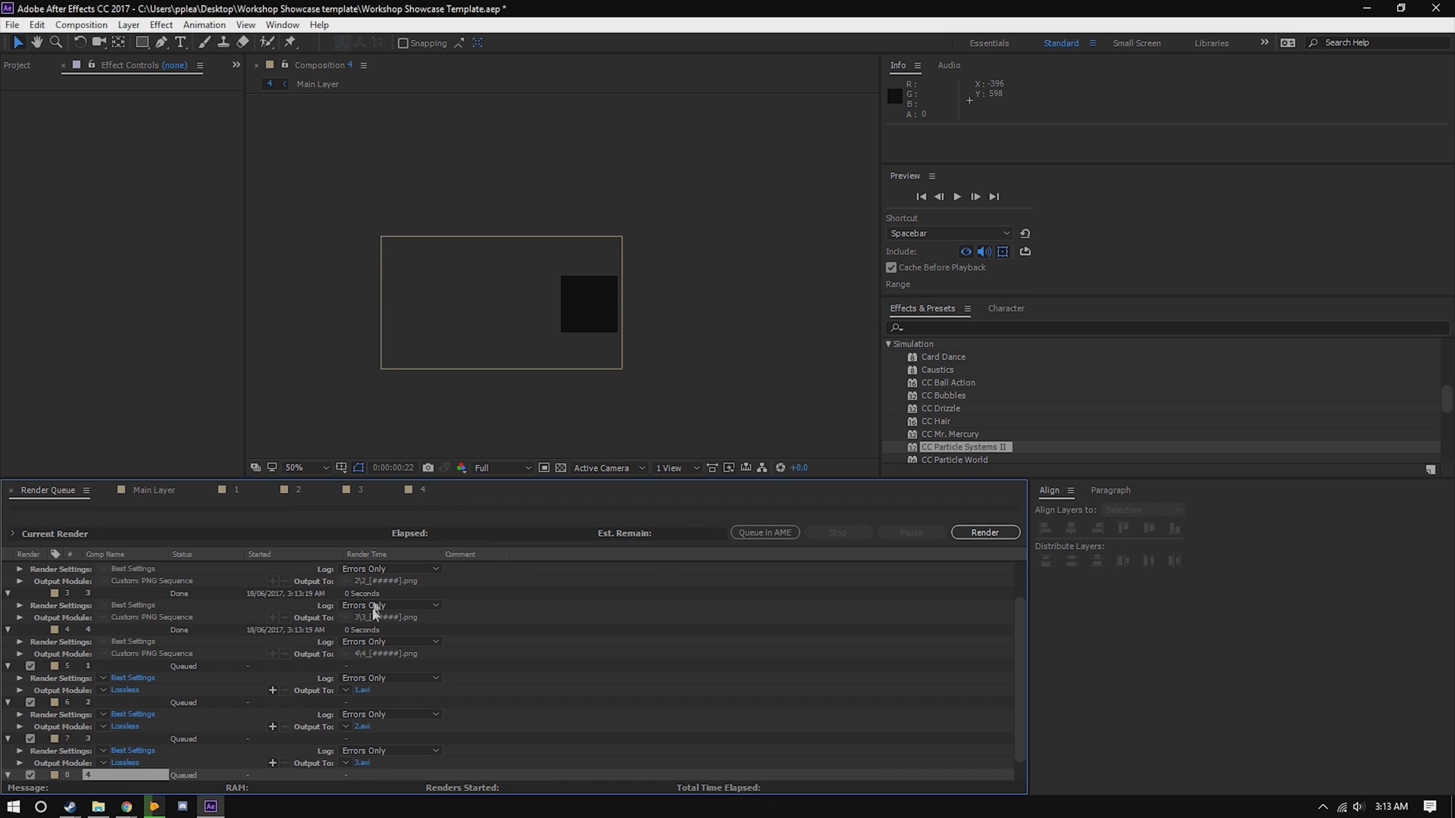
{"action": "left_click", "coordinate": [125, 667]}
{"action": "left_click", "coordinate": [686, 216]}
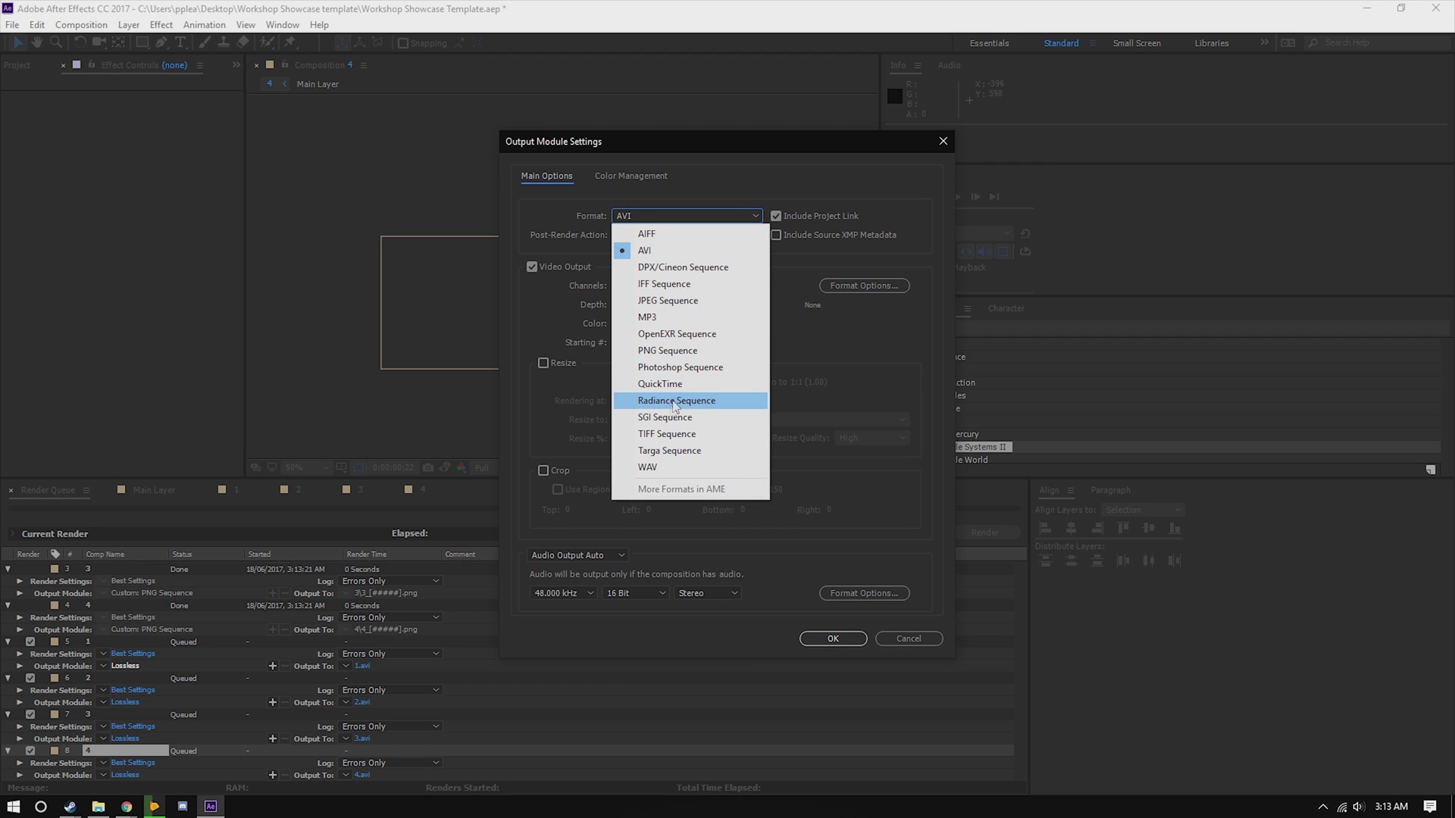
- Set the output module format of render items 5 and 6 to PNG Sequence
{"action": "left_click", "coordinate": [686, 351]}
{"action": "left_click", "coordinate": [834, 639]}
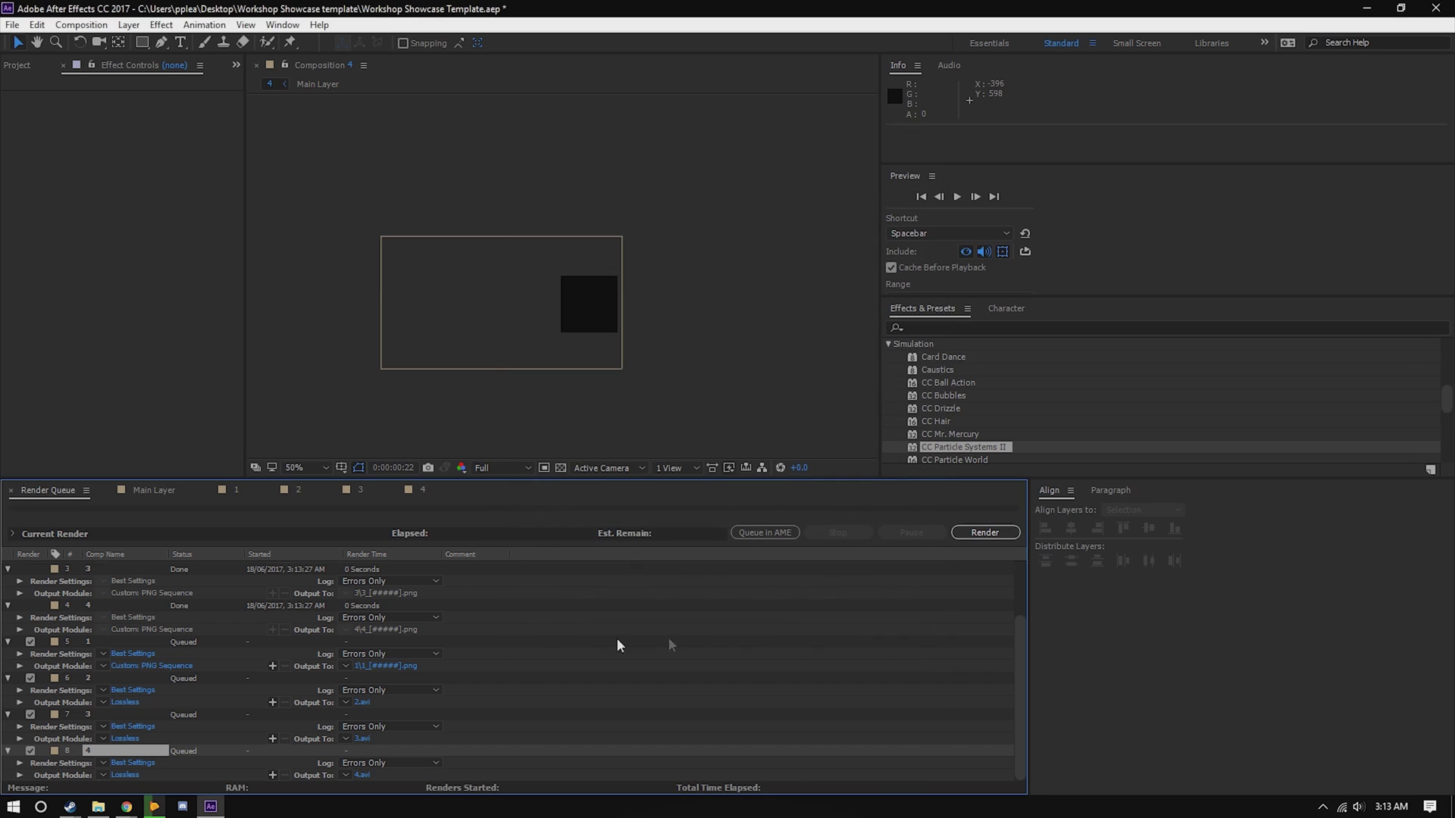
{"action": "left_click", "coordinate": [106, 702]}
{"action": "left_click", "coordinate": [125, 686]}
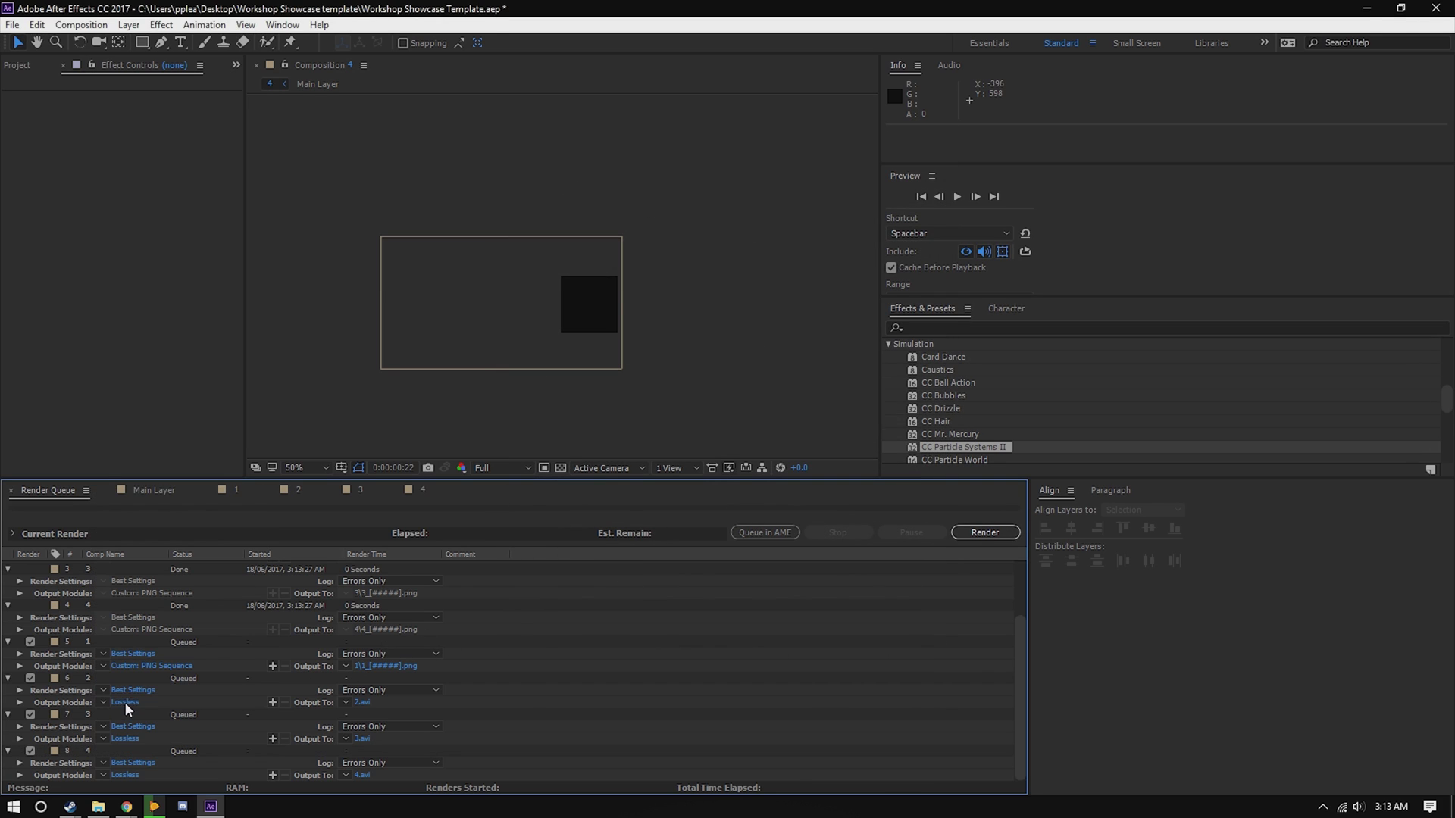
{"action": "left_click", "coordinate": [638, 218]}
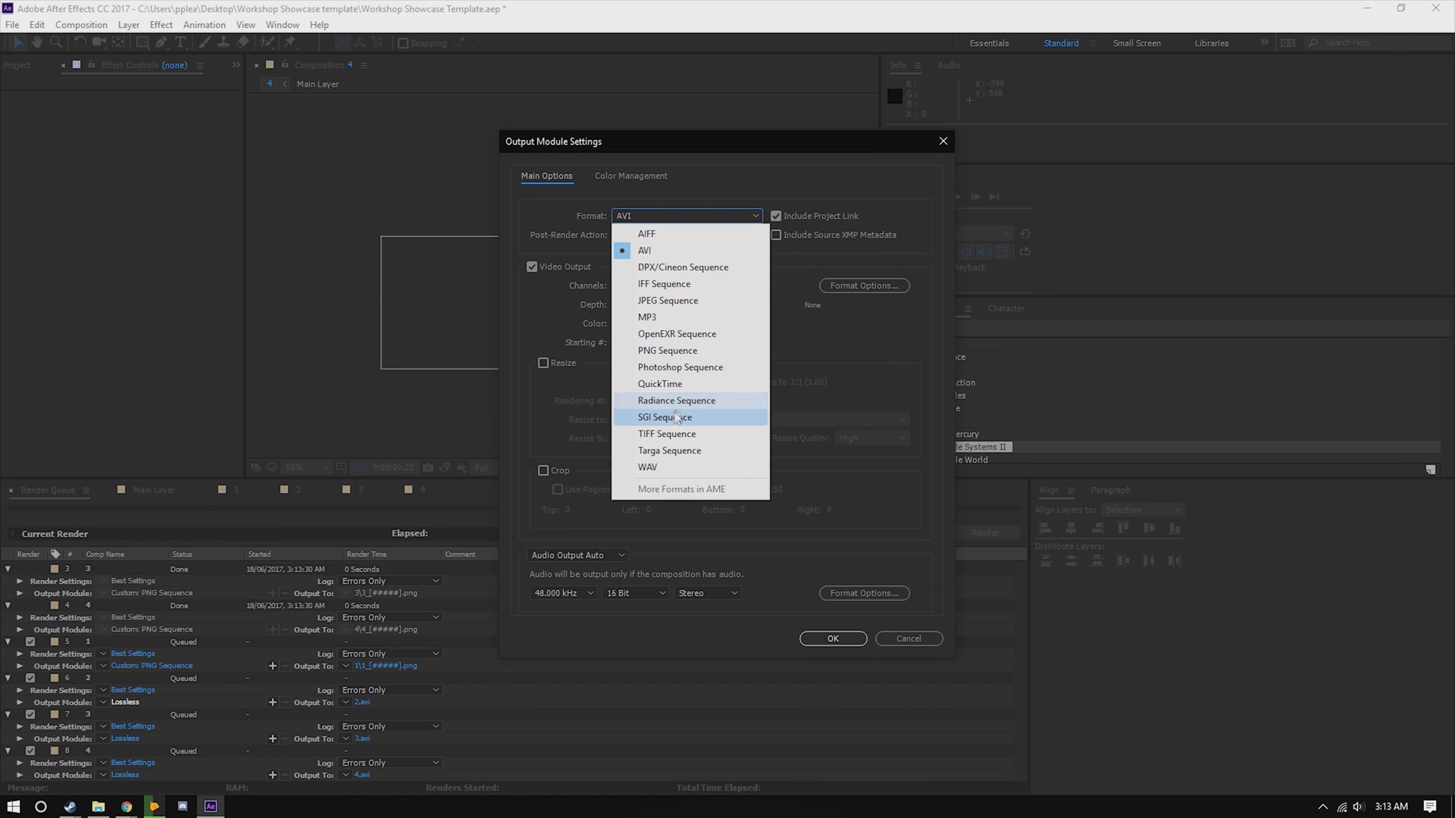
{"action": "left_click", "coordinate": [676, 352]}
{"action": "left_click", "coordinate": [833, 639]}
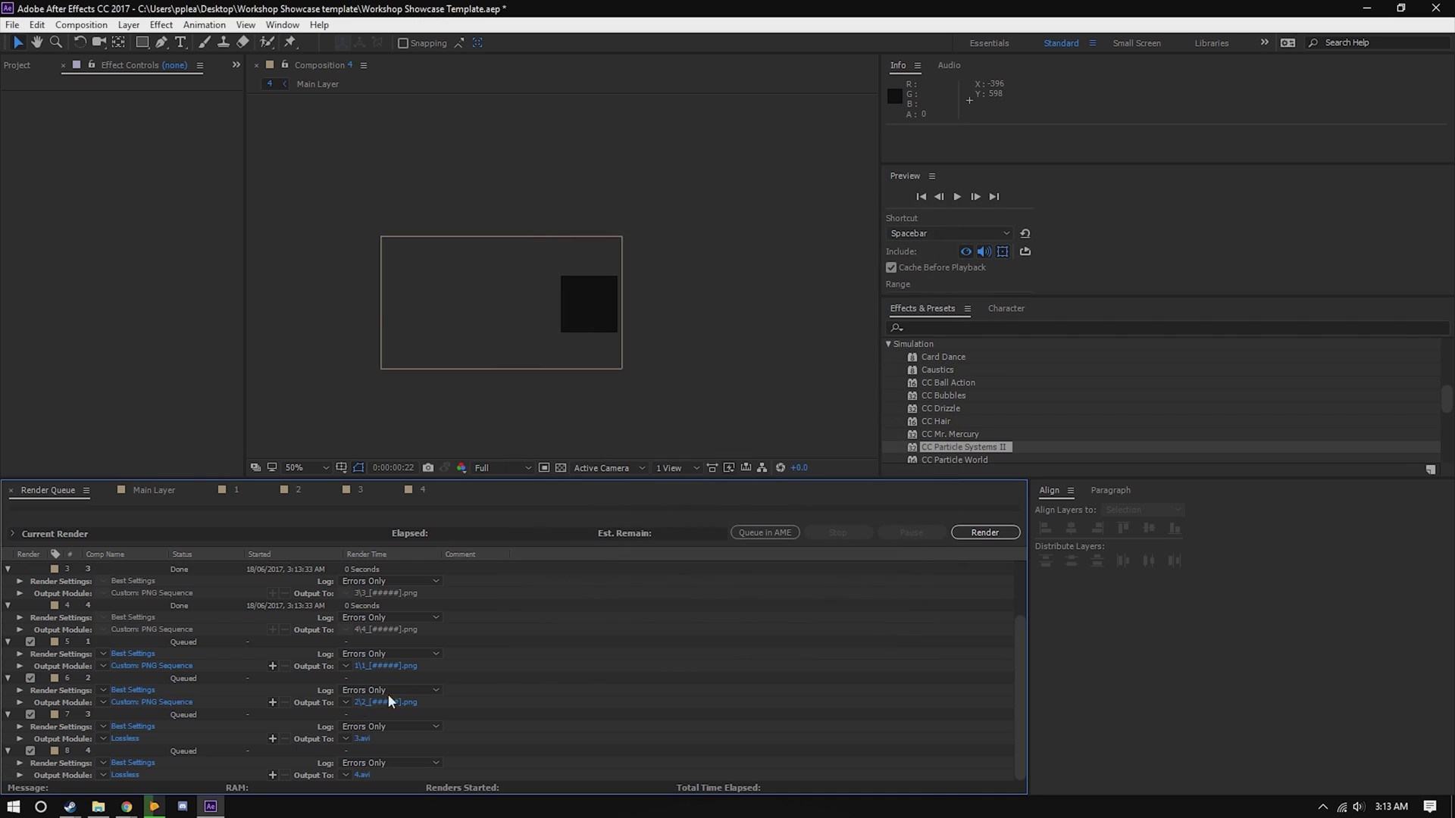
- Set render items 7 and 8 to output PNG Sequence as well
{"action": "left_click", "coordinate": [125, 739]}
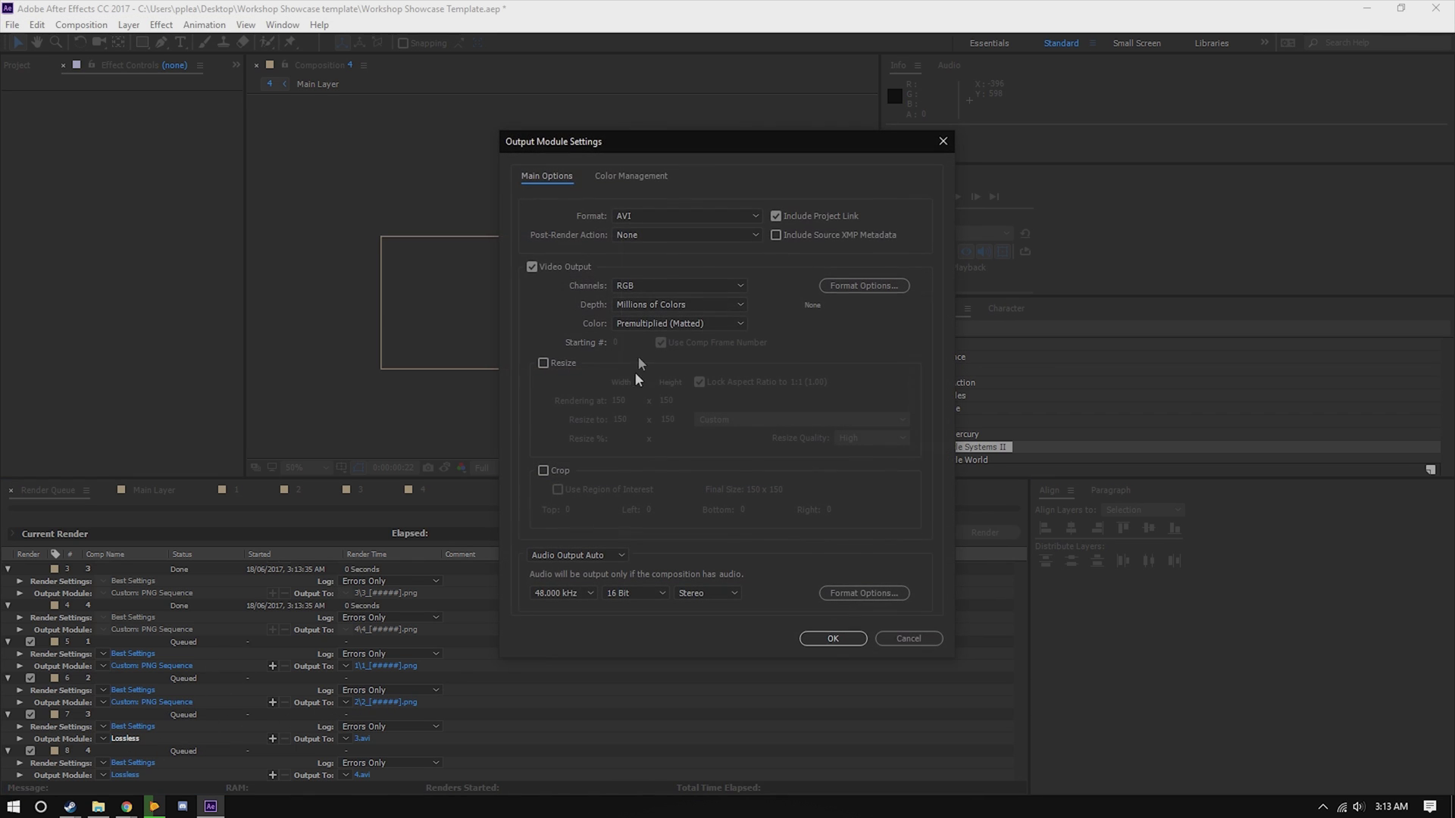
{"action": "left_click", "coordinate": [639, 217]}
{"action": "left_click", "coordinate": [663, 303]}
{"action": "left_click", "coordinate": [644, 218]}
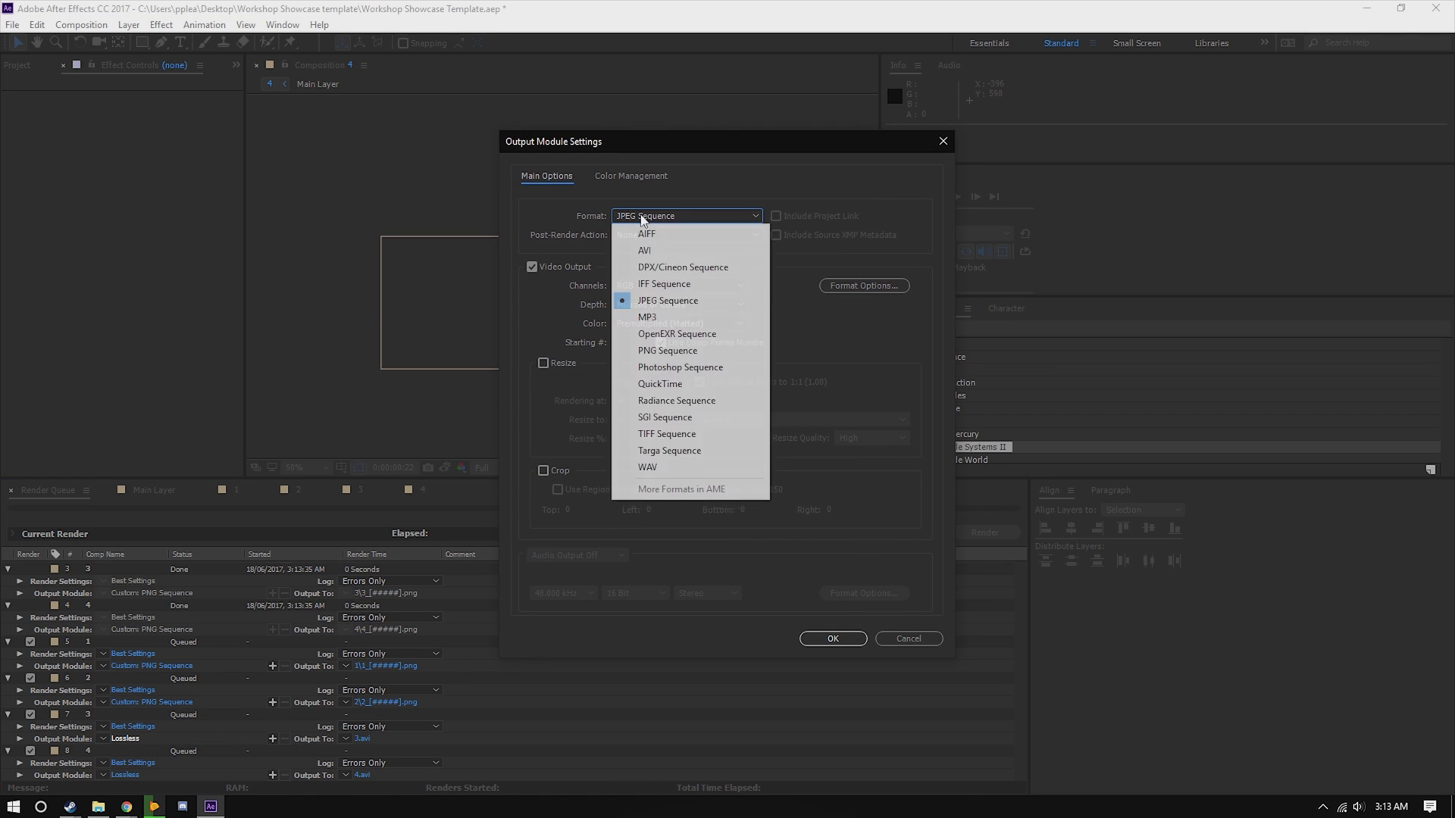
{"action": "left_click", "coordinate": [667, 352]}
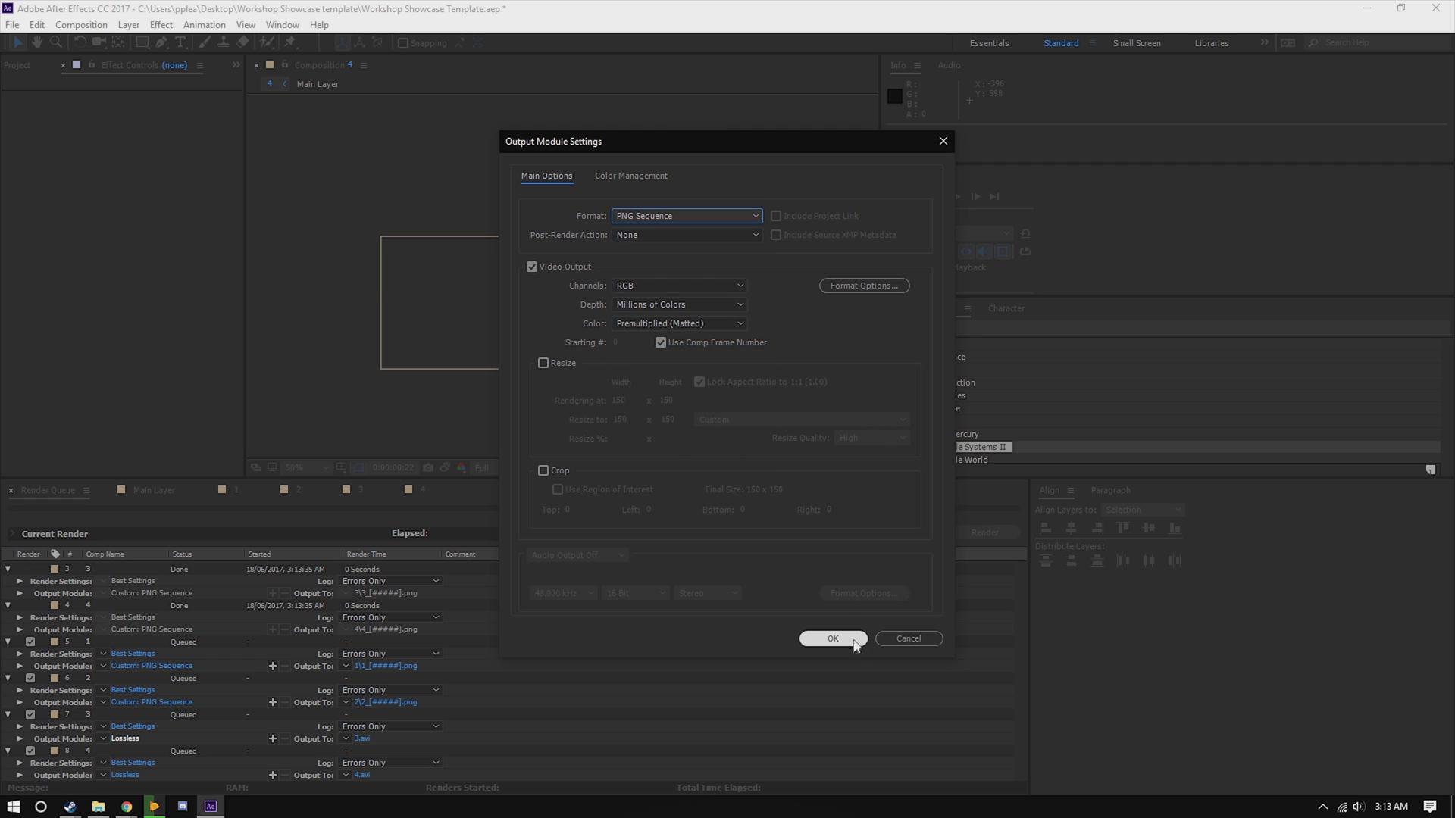
{"action": "left_click", "coordinate": [834, 639]}
{"action": "left_click", "coordinate": [125, 775]}
{"action": "left_click", "coordinate": [644, 216]}
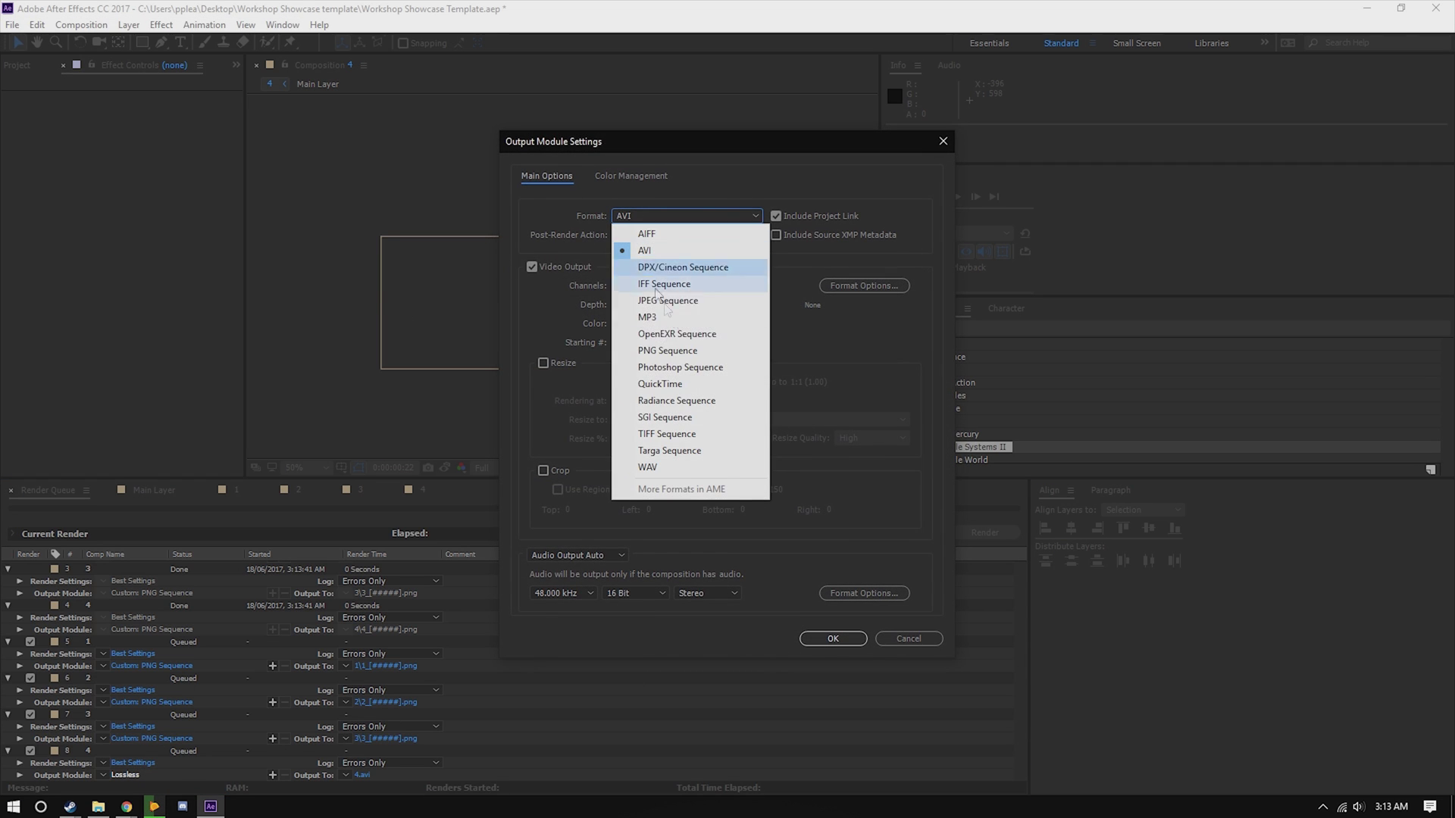
{"action": "left_click", "coordinate": [667, 351]}
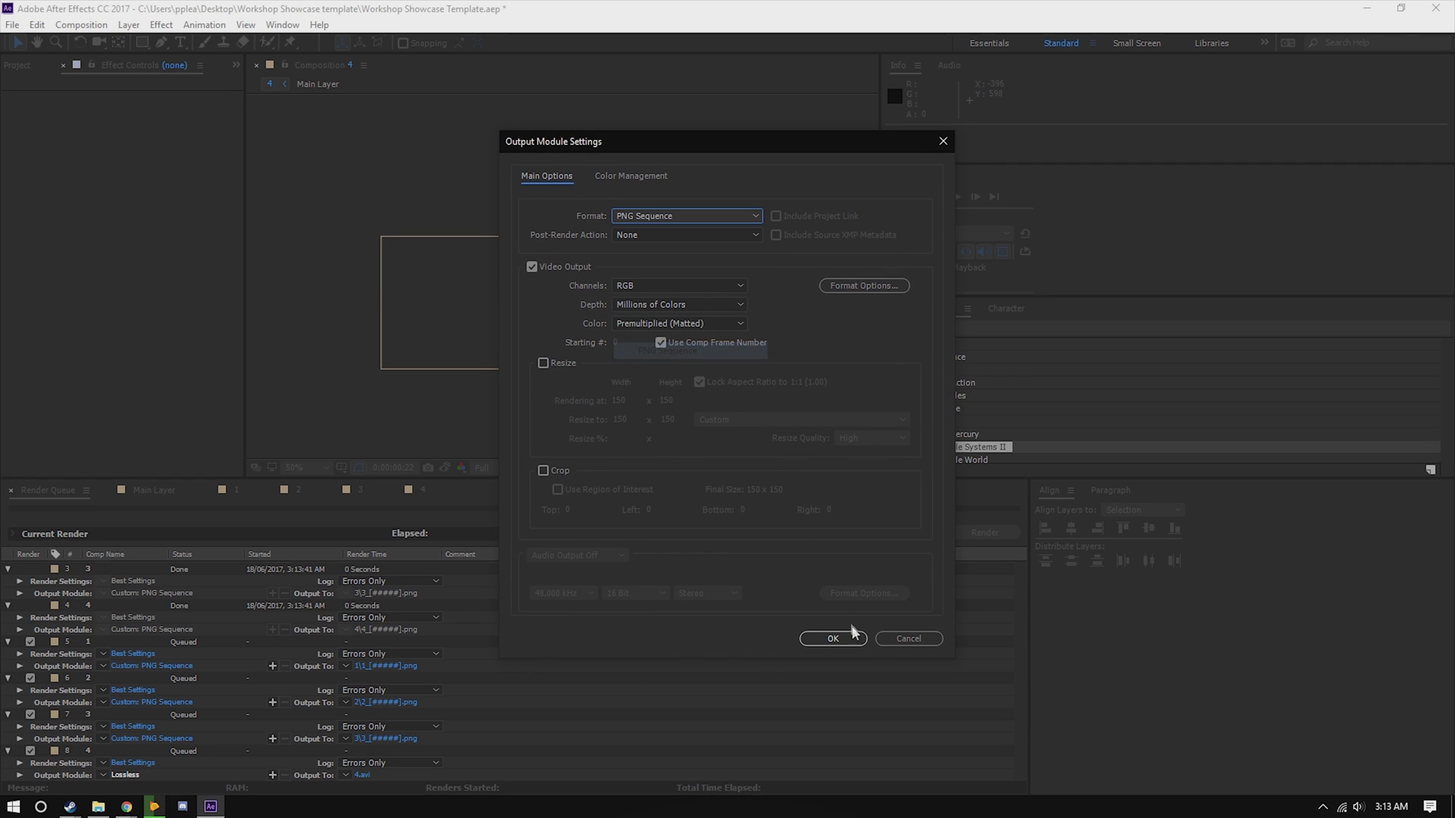
{"action": "left_click", "coordinate": [833, 639]}
- Delete the old Desktop folders 1–4 in File Explorer, then close Explorer
{"action": "mouse_move", "coordinate": [98, 806]}
{"action": "left_click", "coordinate": [409, 739]}
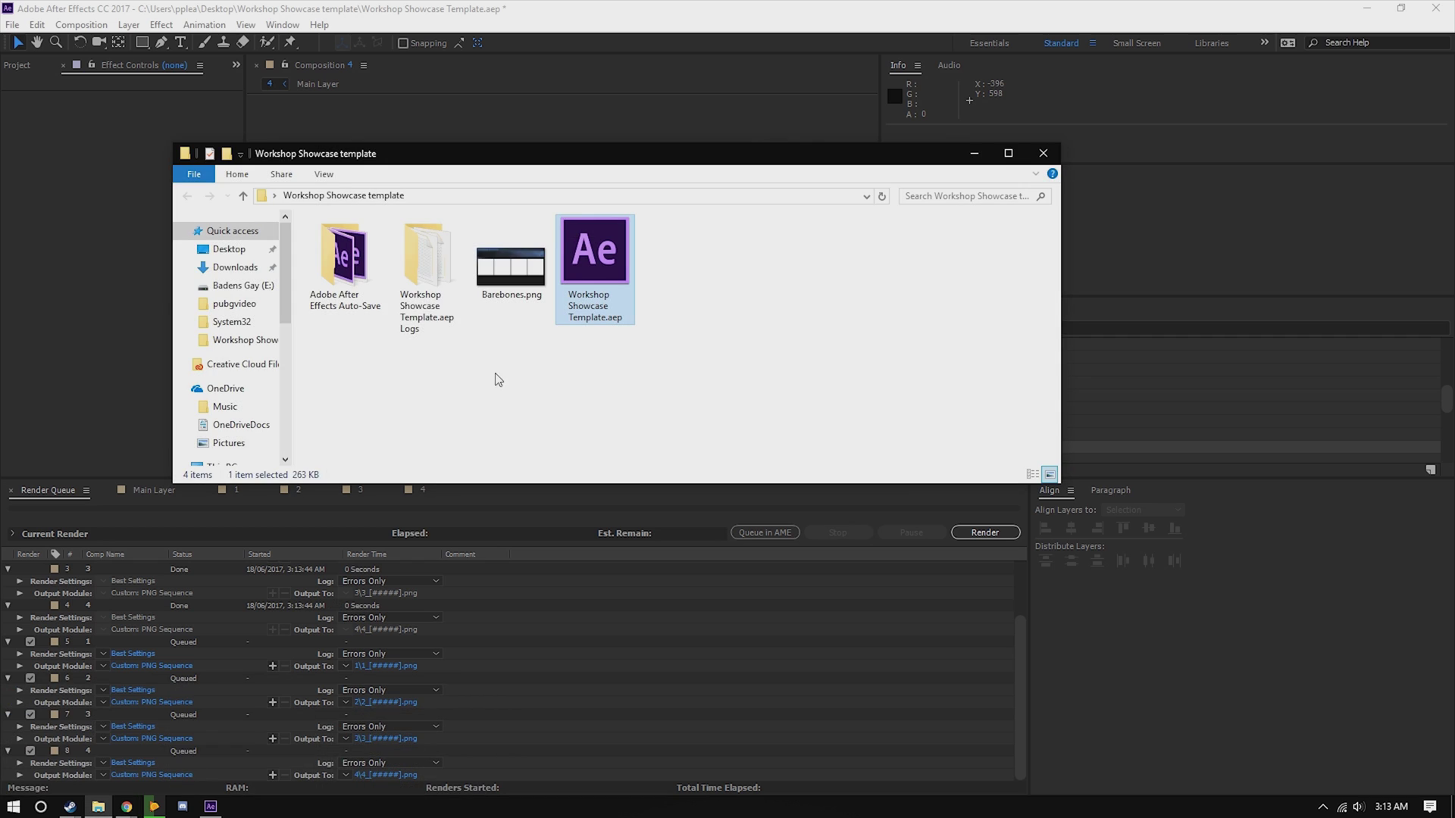
{"action": "left_click", "coordinate": [250, 255]}
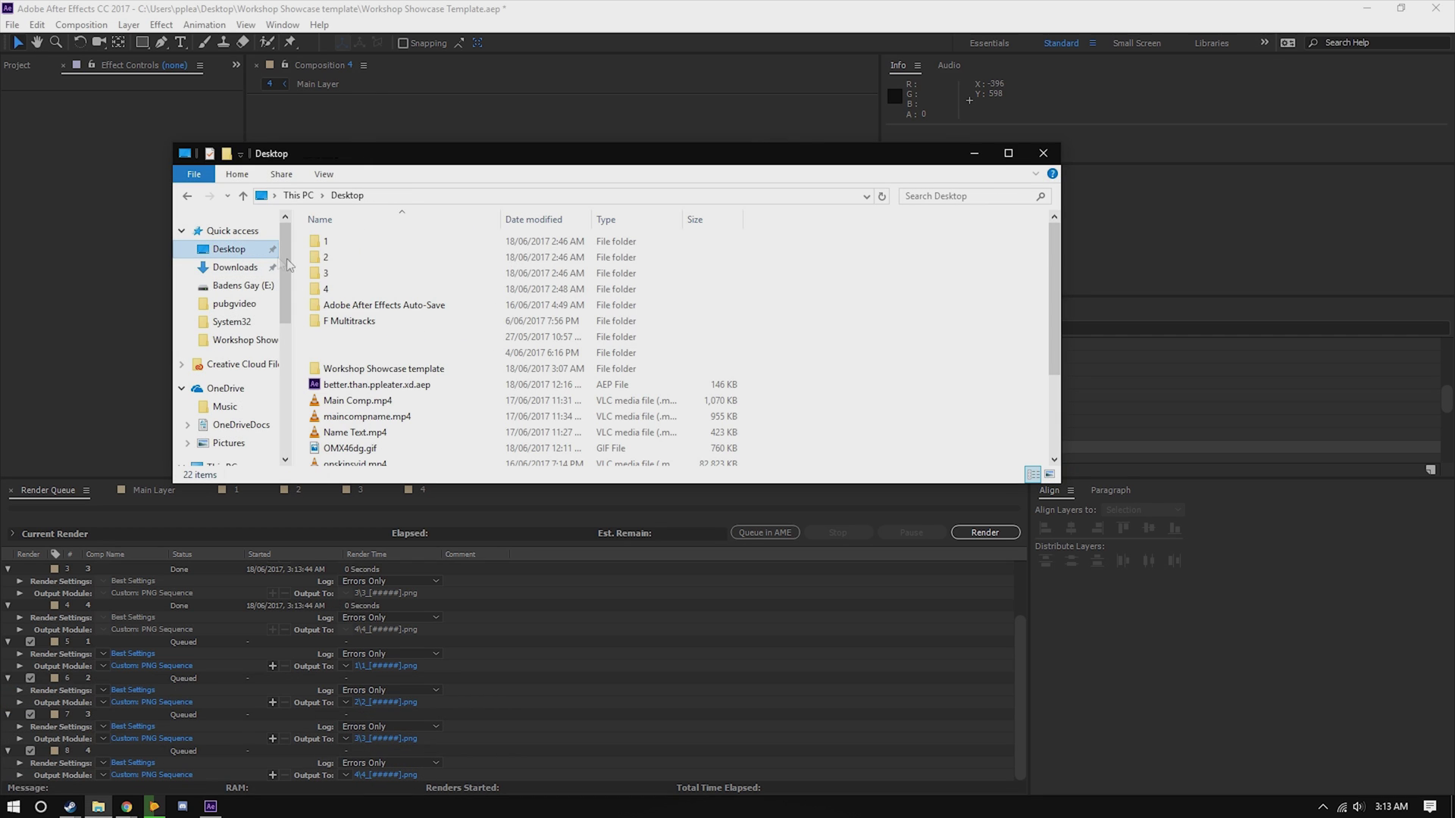
{"action": "left_click", "coordinate": [346, 287]}
{"action": "left_click", "coordinate": [328, 241], "text": "shift"}
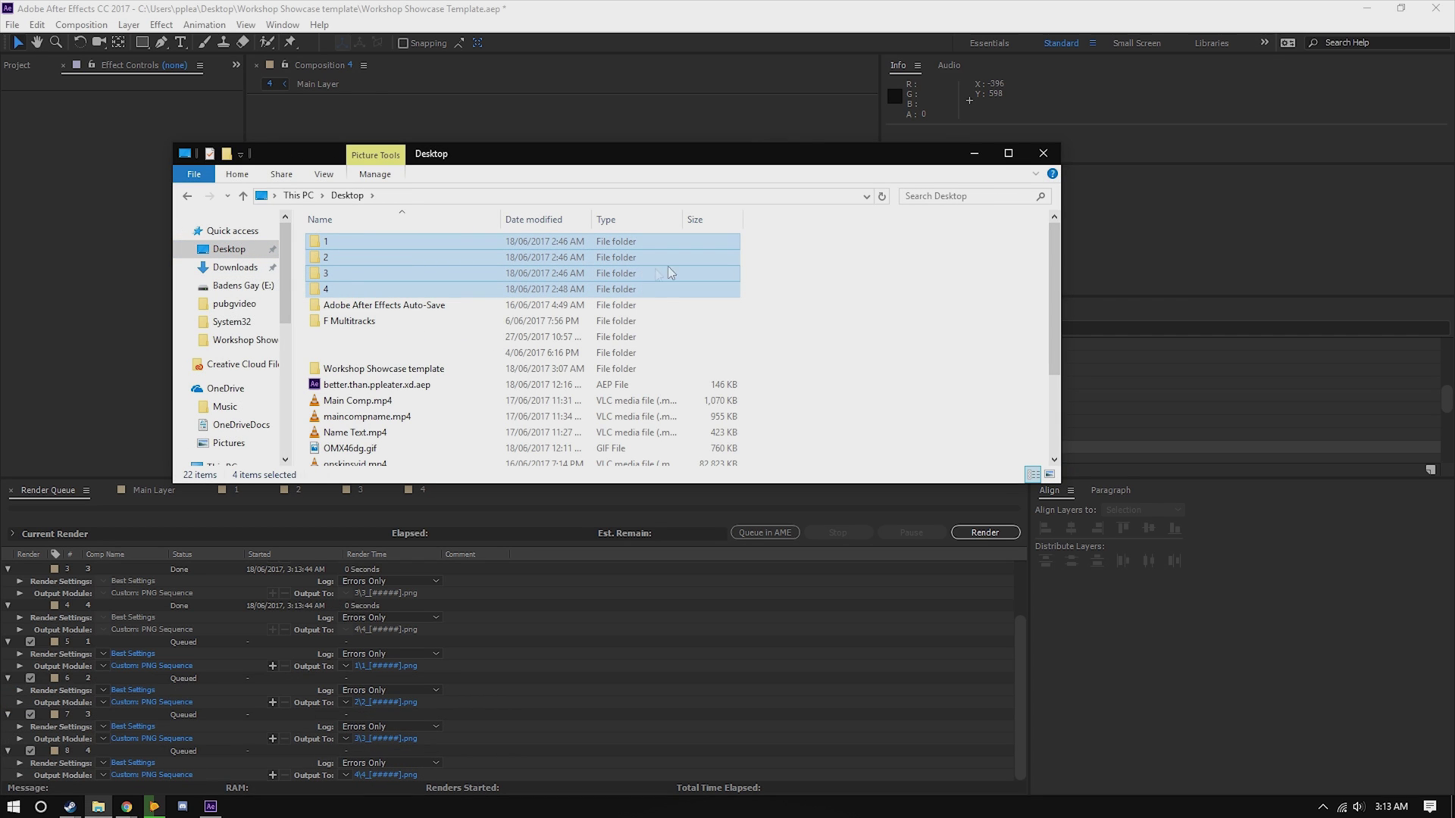
{"action": "key", "text": "Delete"}
{"action": "left_click", "coordinate": [1043, 153]}
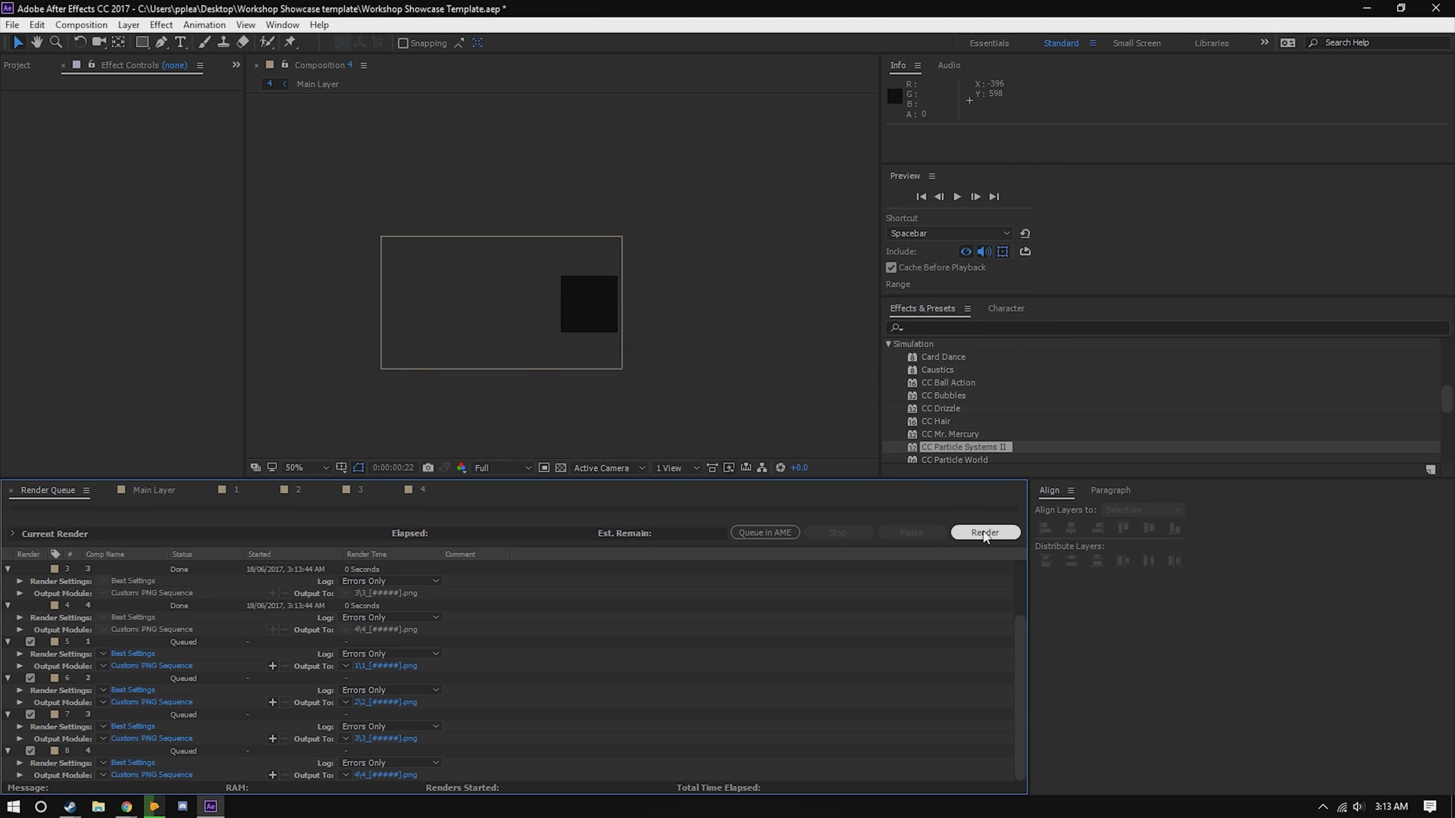
- Render queue items 5–8 to PNG sequences for compositions 1–4
{"action": "left_click", "coordinate": [984, 533]}
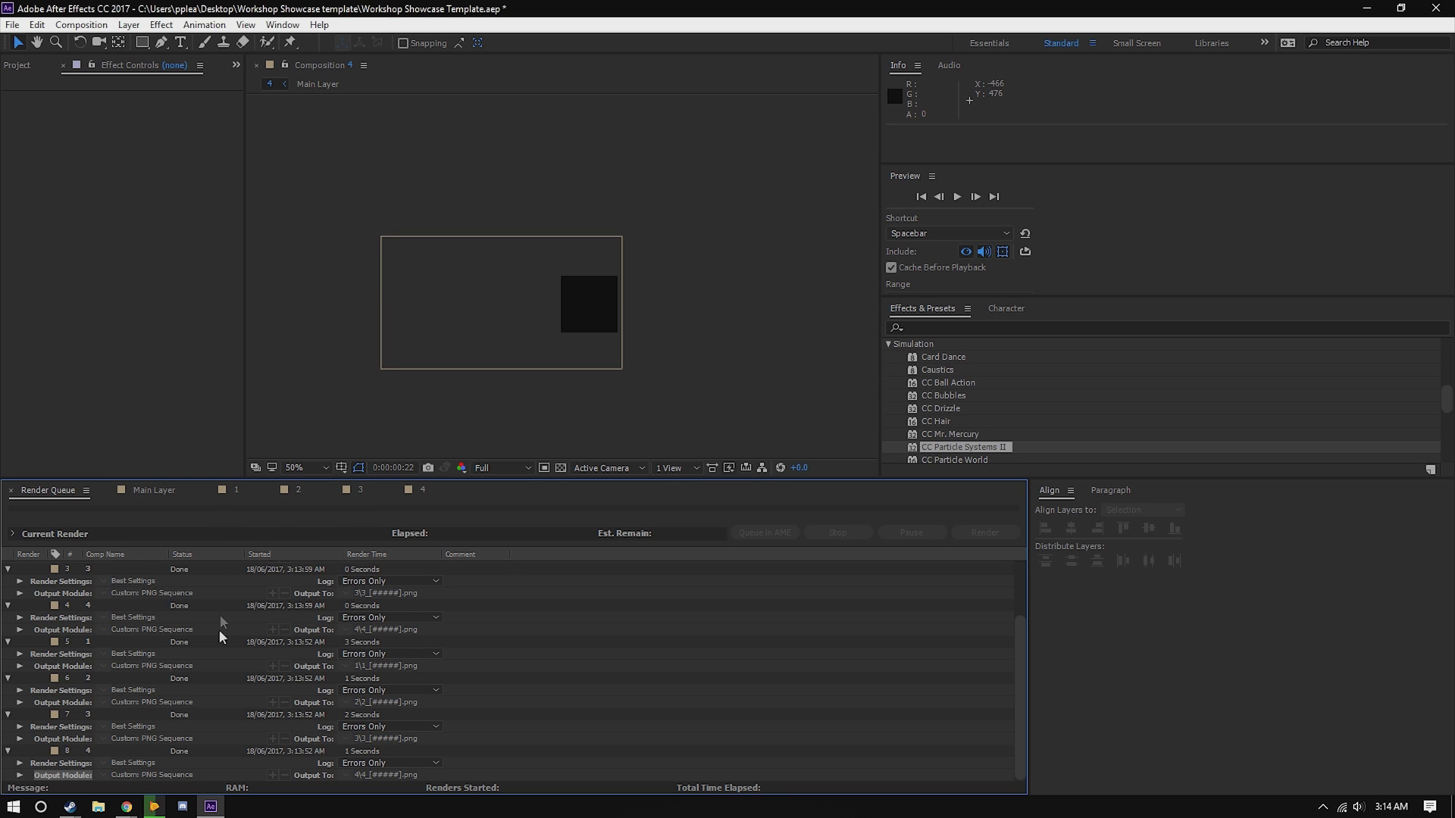
- Launch Photoshop from Start search and create a blank 720 × 960 px document
{"action": "key", "text": "super"}
{"action": "type", "text": "photo"}
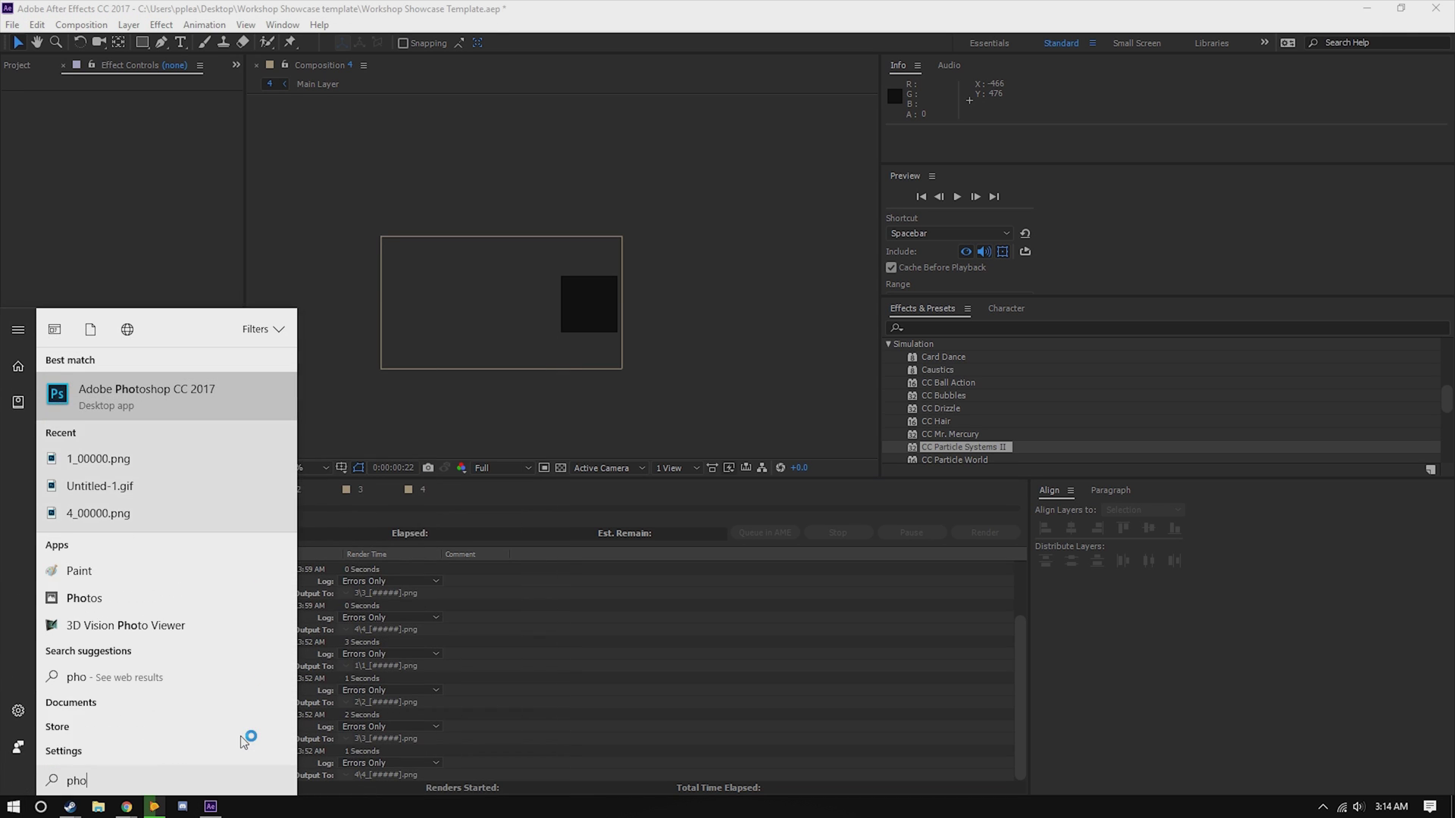
{"action": "key", "text": "Return"}
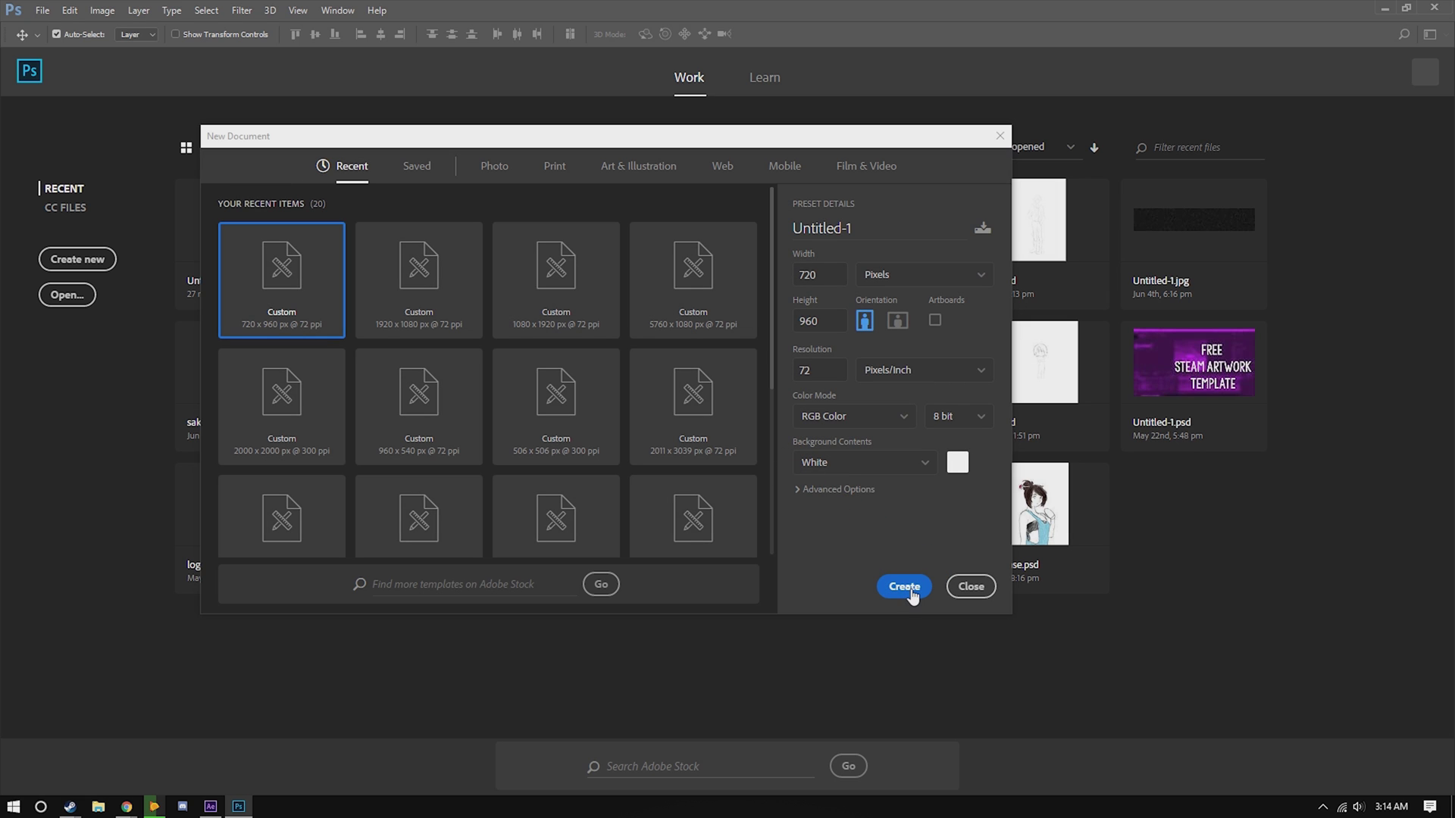
{"action": "left_click", "coordinate": [914, 591]}
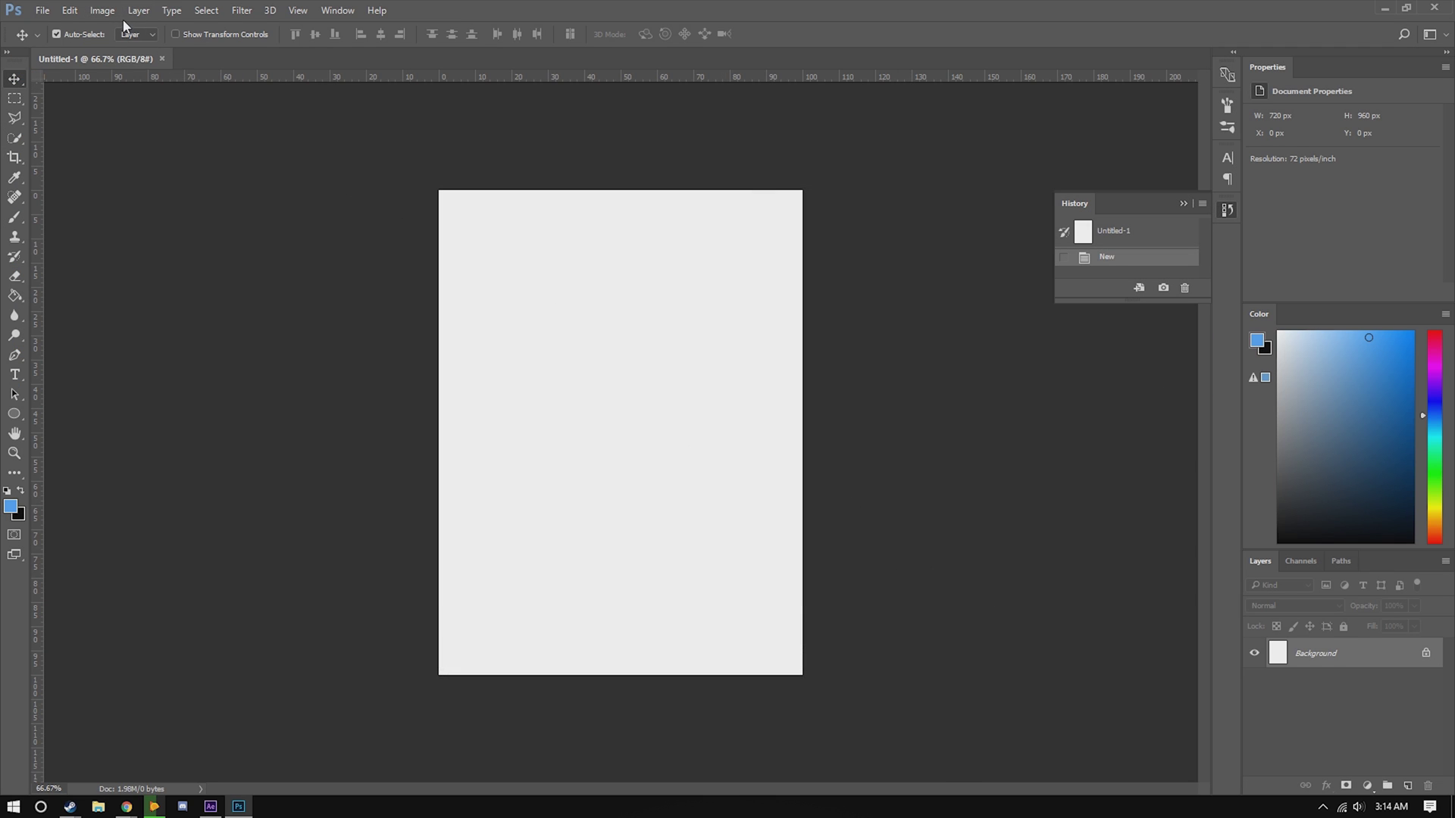
{"action": "left_click", "coordinate": [42, 10]}
{"action": "left_click", "coordinate": [57, 42]}
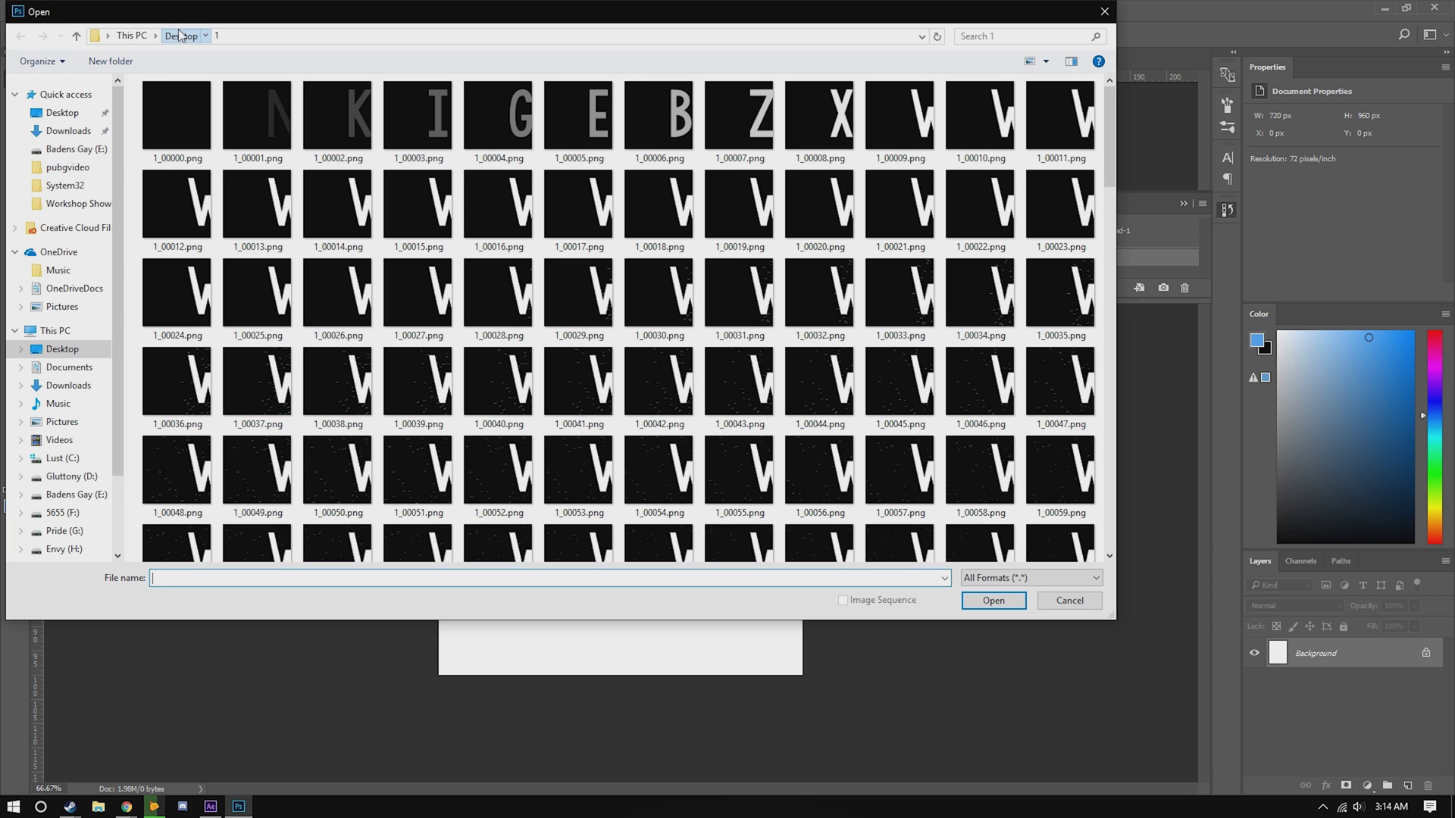
- Load folder 1's PNG frames as an image sequence at 60 fps
{"action": "key", "text": "alt+Up"}
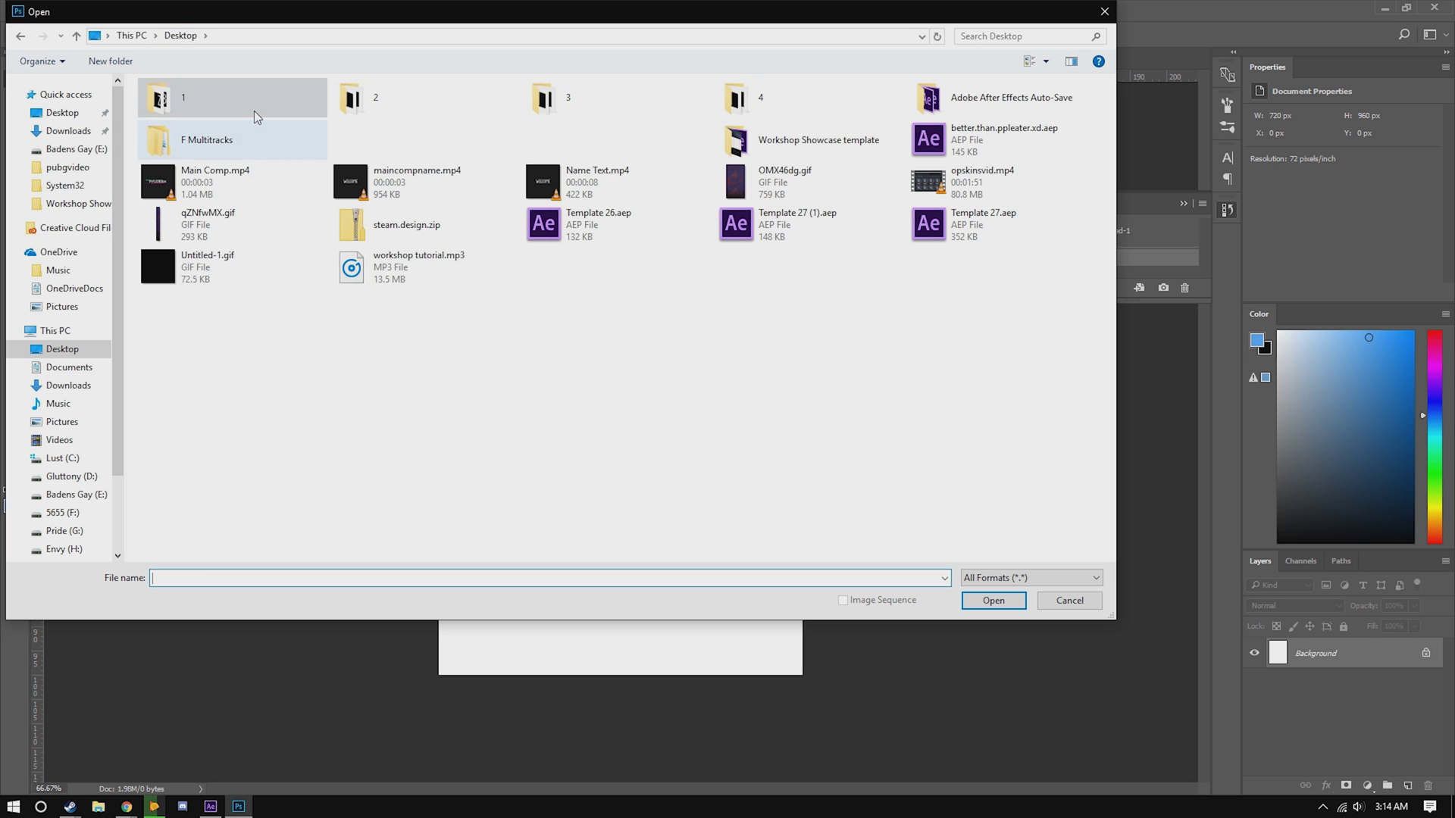
{"action": "double_click", "coordinate": [256, 117]}
{"action": "left_click", "coordinate": [843, 602]}
{"action": "left_click", "coordinate": [984, 603]}
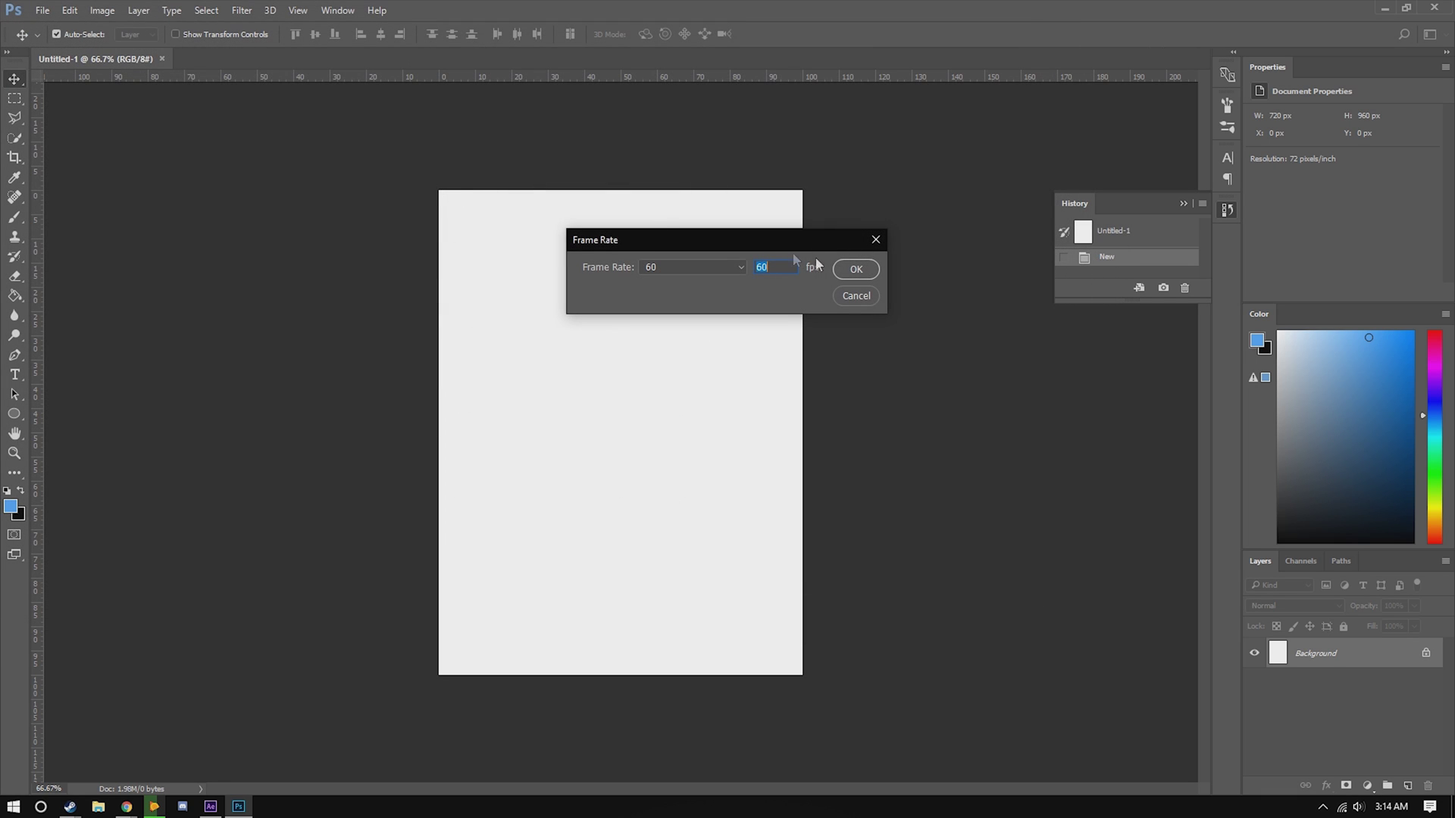
{"action": "left_click", "coordinate": [856, 270]}
- Export the animation with Save for Web (Legacy) as GIF, replacing Desktop Untitled-1.gif
{"action": "left_click", "coordinate": [42, 10]}
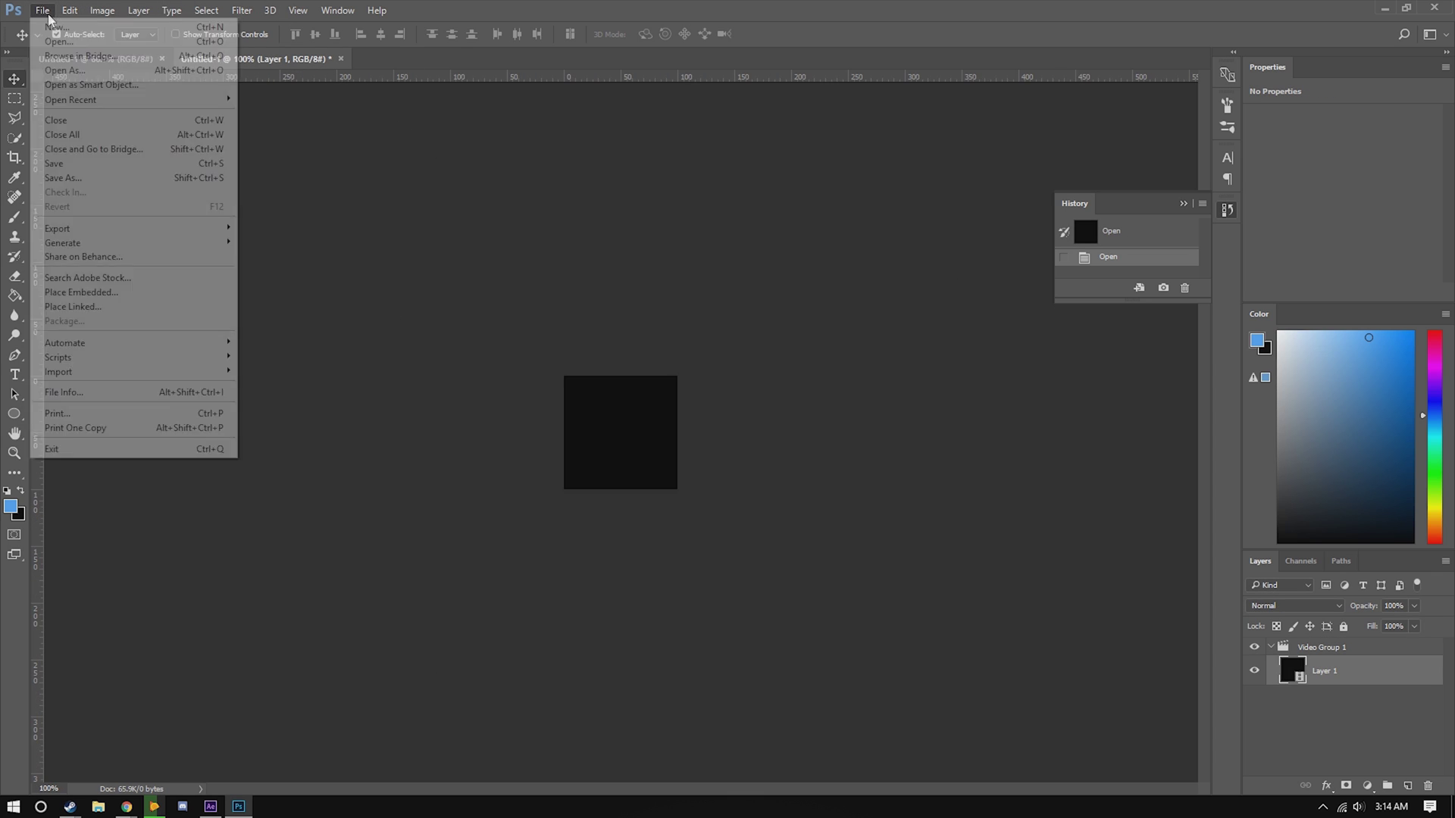
{"action": "mouse_move", "coordinate": [78, 231]}
{"action": "left_click", "coordinate": [326, 283]}
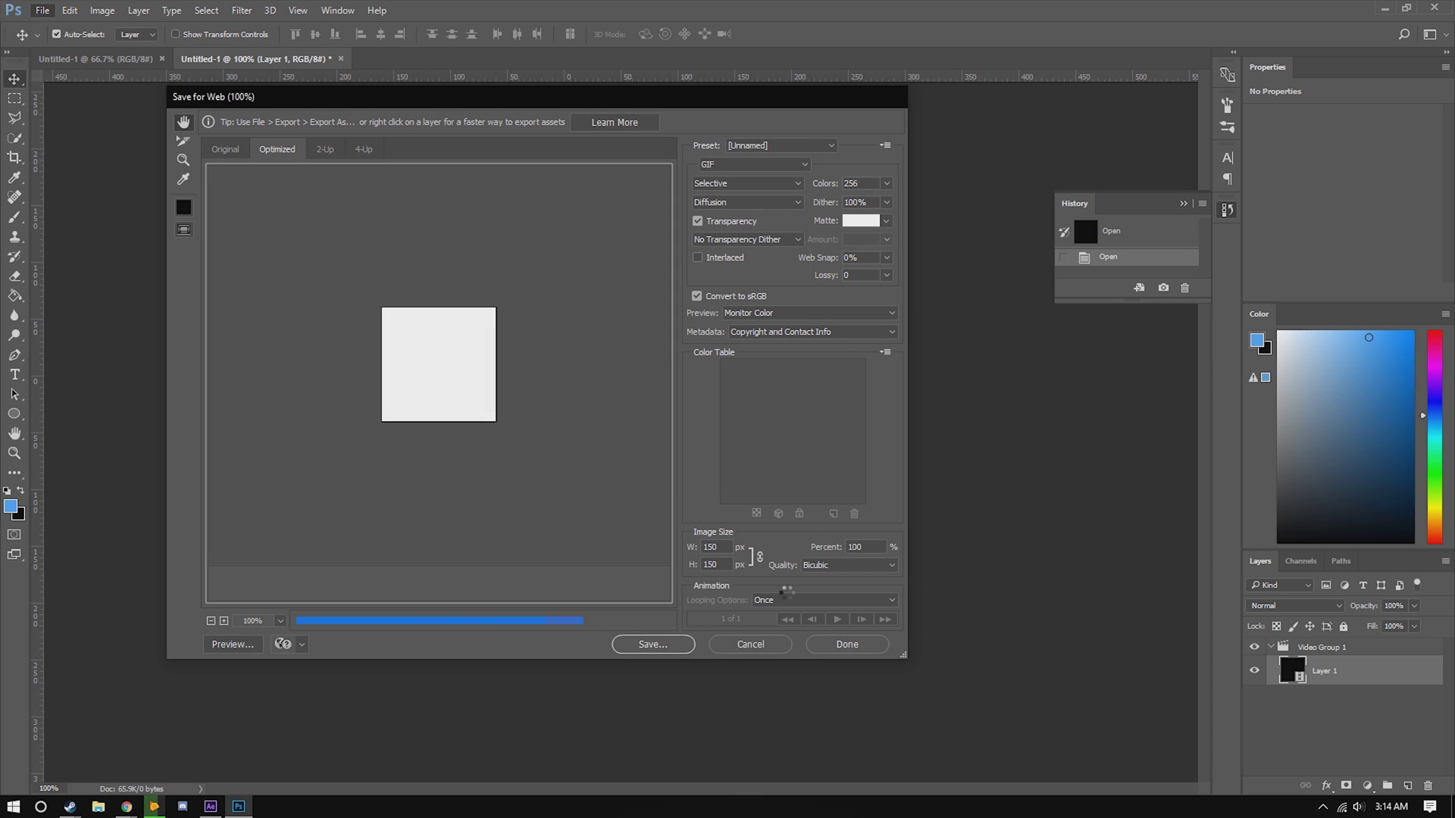
{"action": "left_click", "coordinate": [686, 648]}
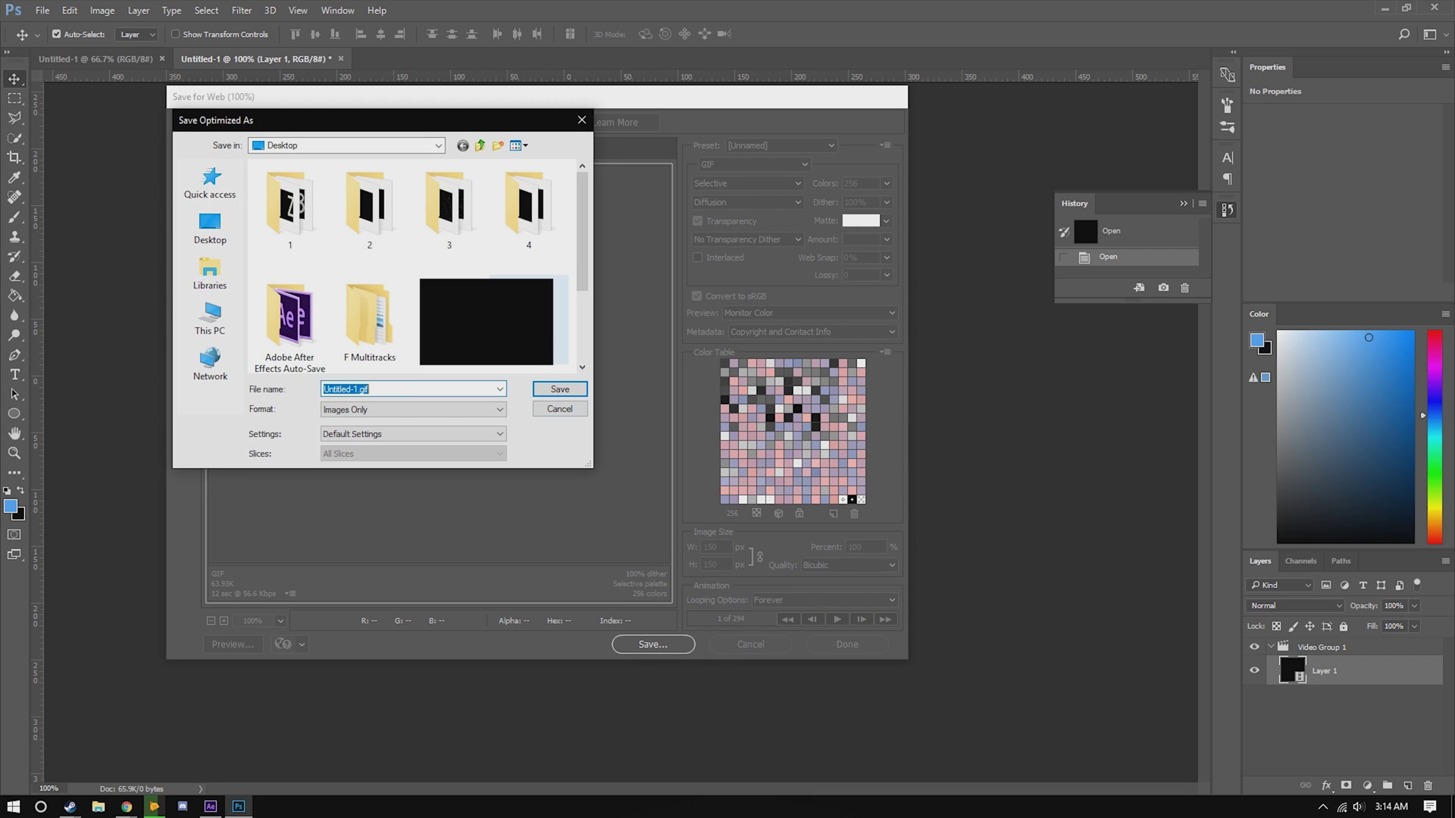
{"action": "left_click", "coordinate": [559, 391]}
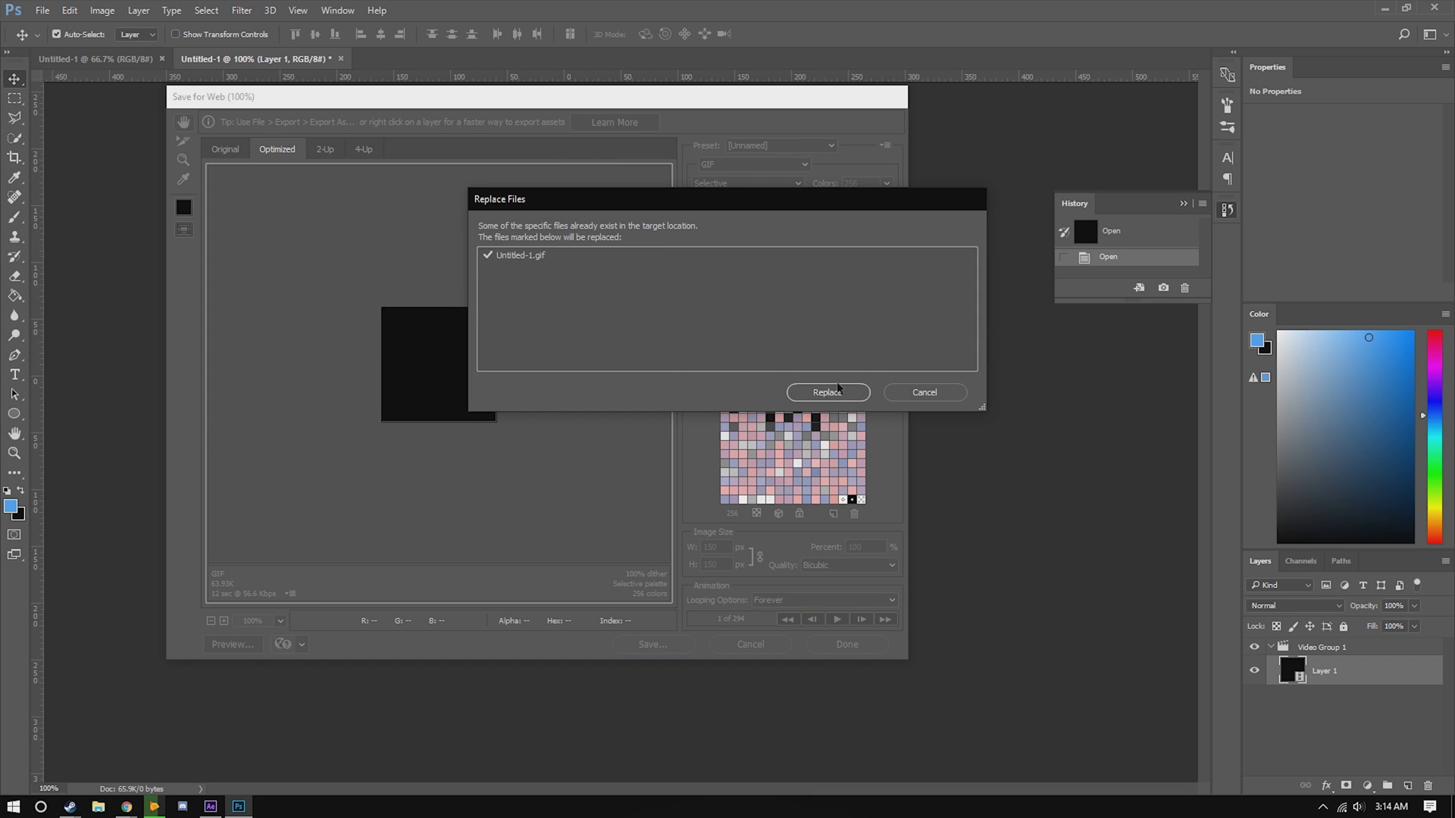
{"action": "left_click", "coordinate": [825, 393]}
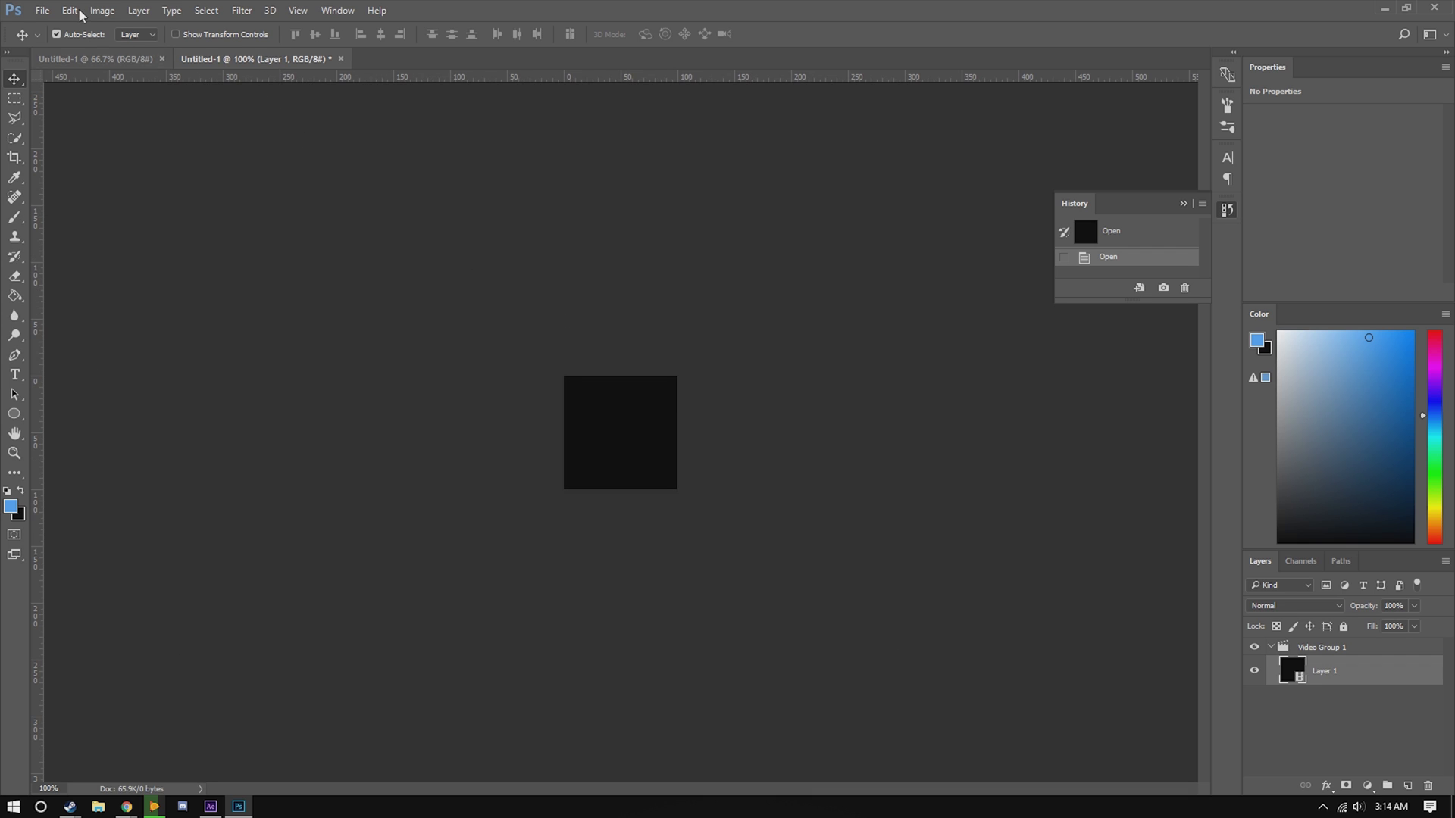
- Open folder 2's frames from 2_00000.png as an image sequence, accepting the frame rate
{"action": "left_click", "coordinate": [43, 9]}
{"action": "key", "text": "Escape"}
{"action": "key", "text": "ctrl+o"}
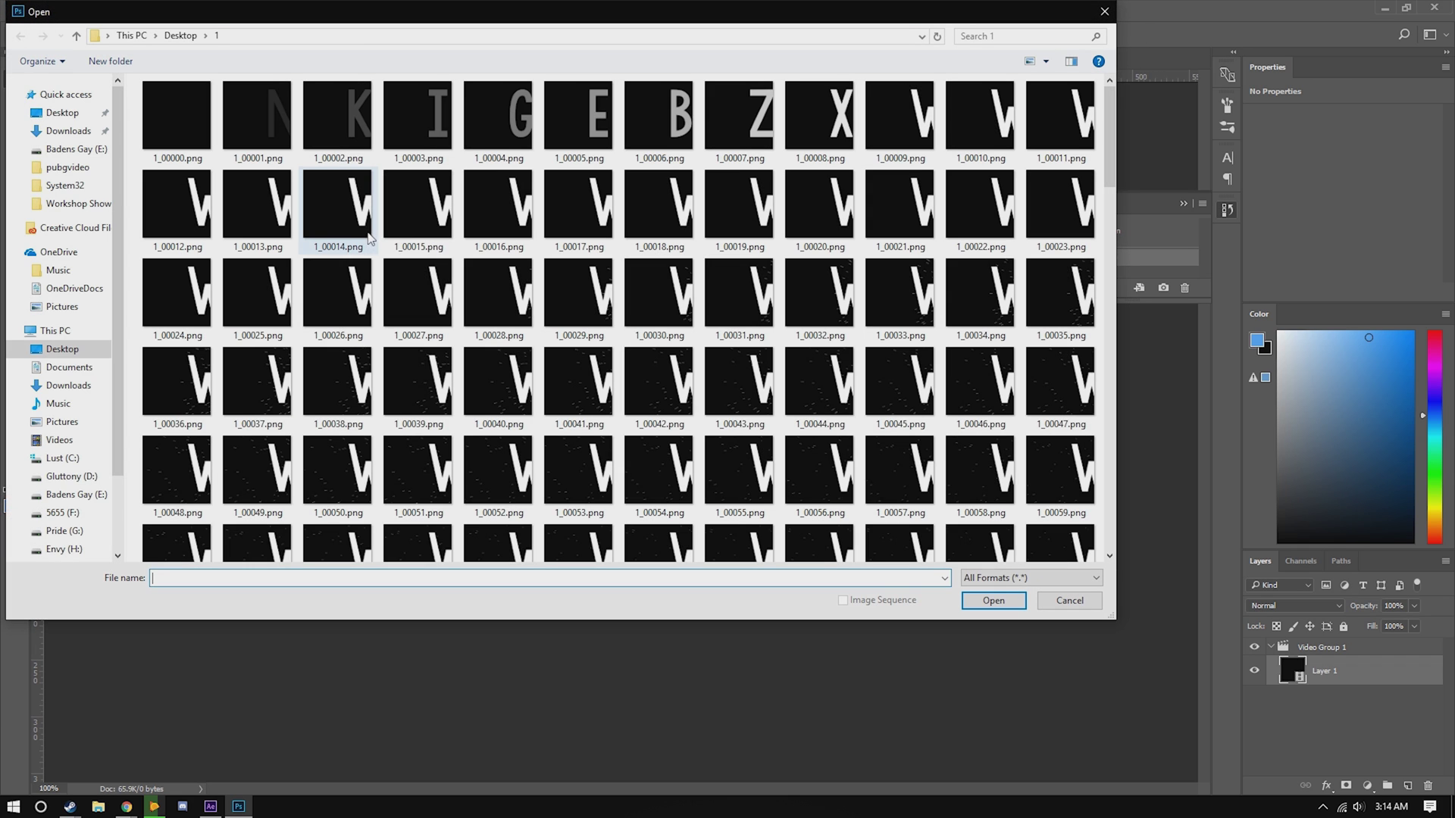
{"action": "left_click", "coordinate": [180, 35]}
{"action": "double_click", "coordinate": [375, 106]}
{"action": "double_click", "coordinate": [201, 95]}
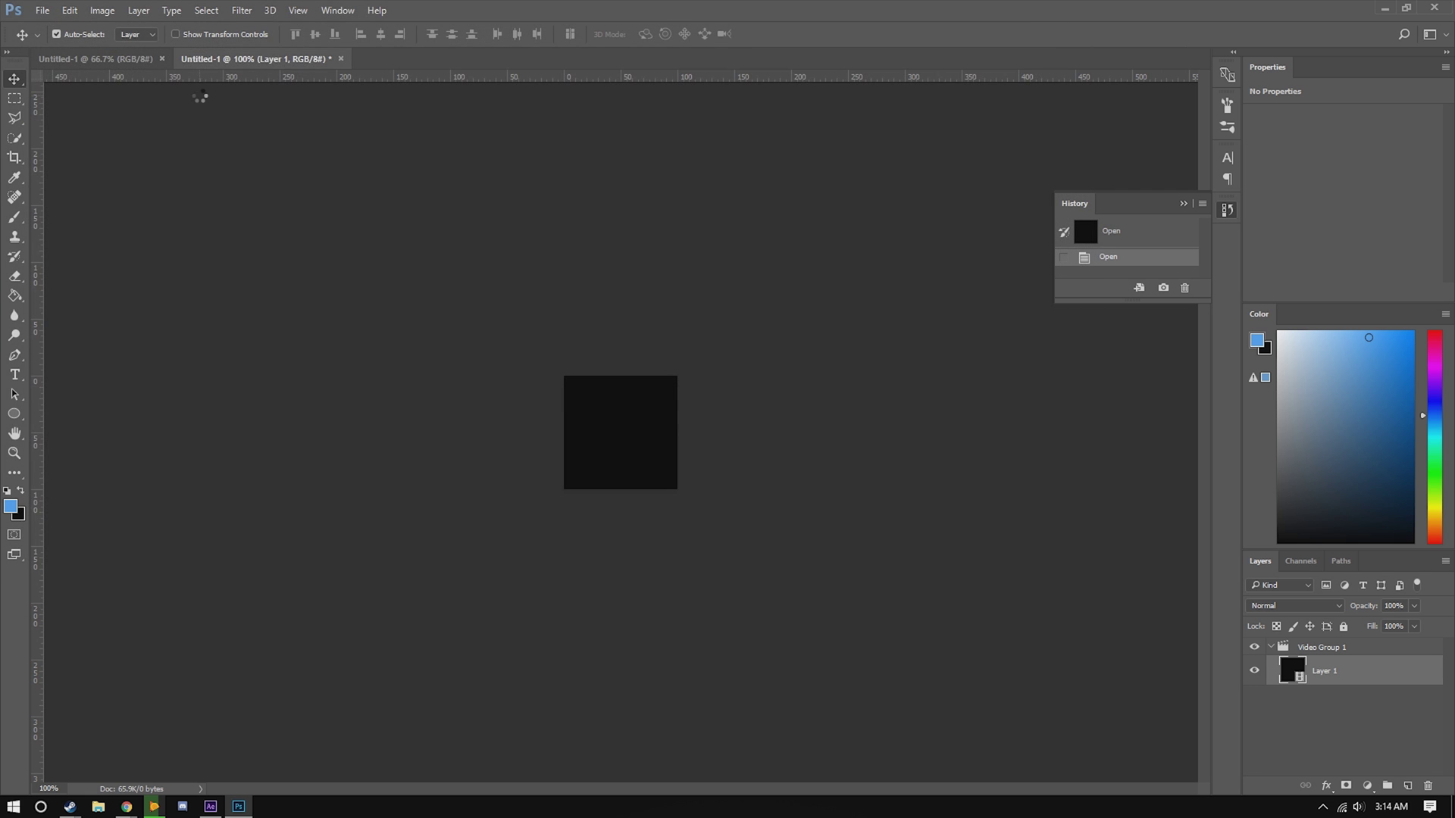
{"action": "left_click", "coordinate": [44, 10]}
{"action": "left_click", "coordinate": [69, 42]}
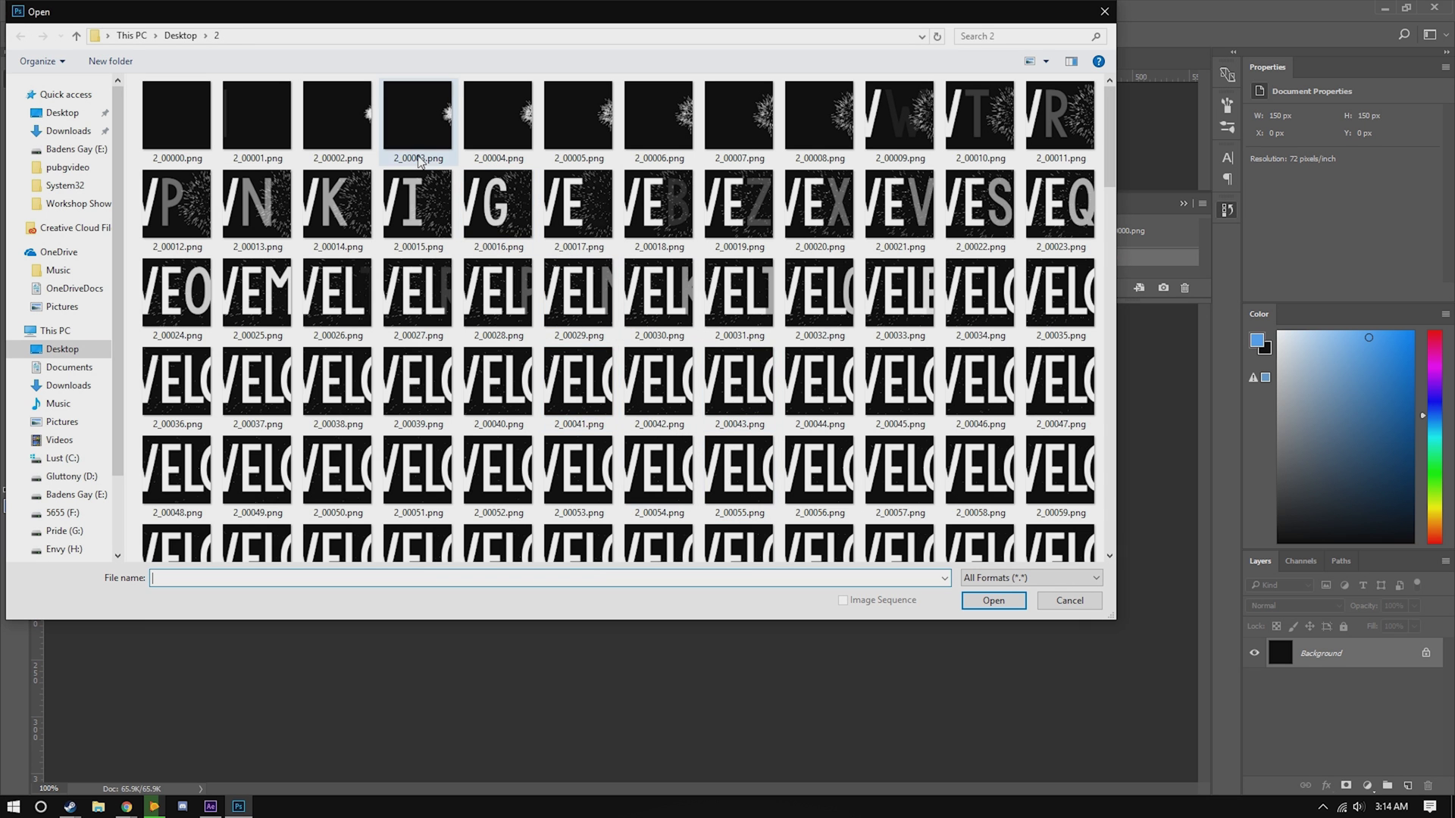
{"action": "left_click", "coordinate": [176, 125]}
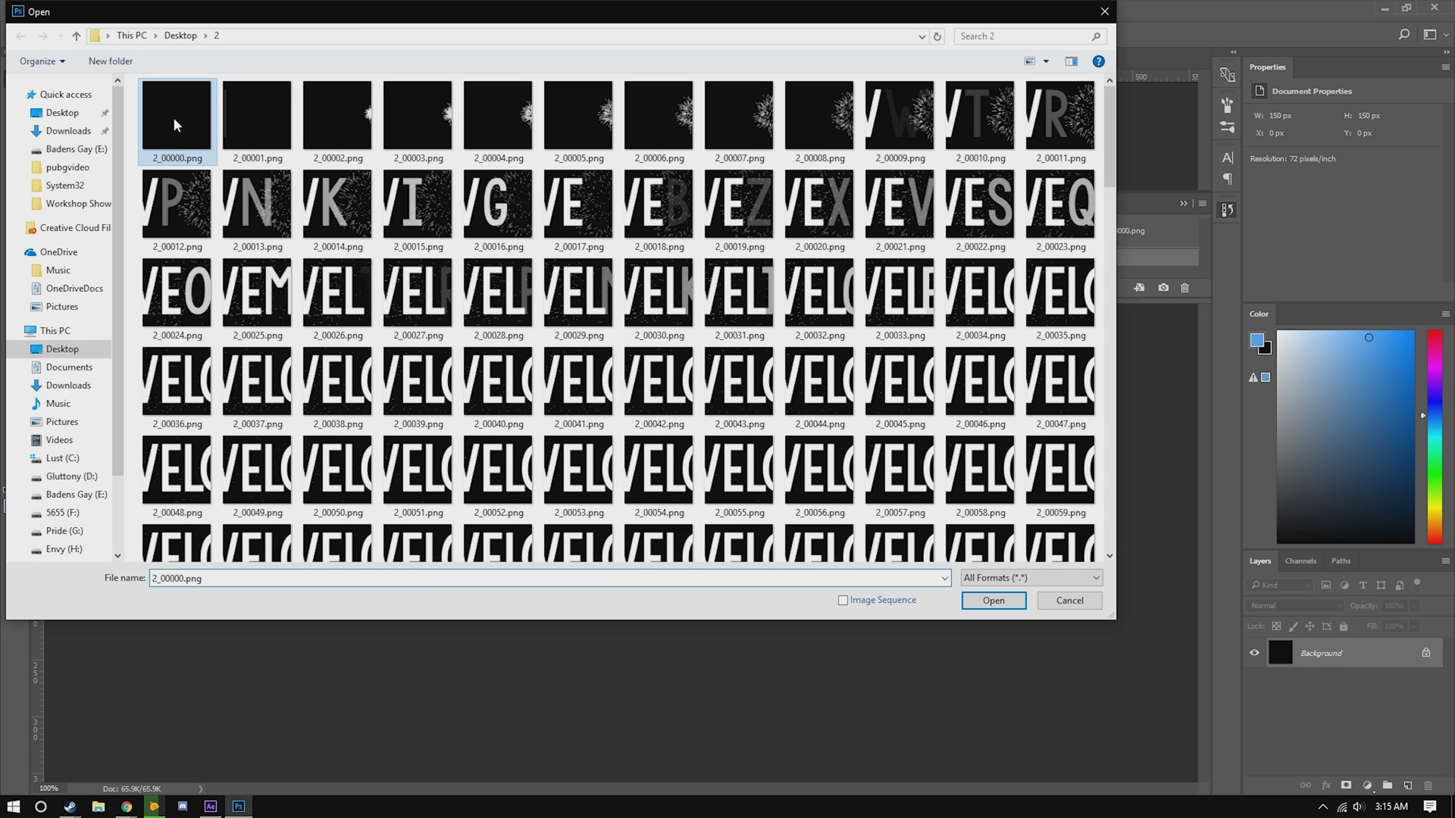
{"action": "left_click", "coordinate": [967, 604]}
{"action": "left_click", "coordinate": [855, 269]}
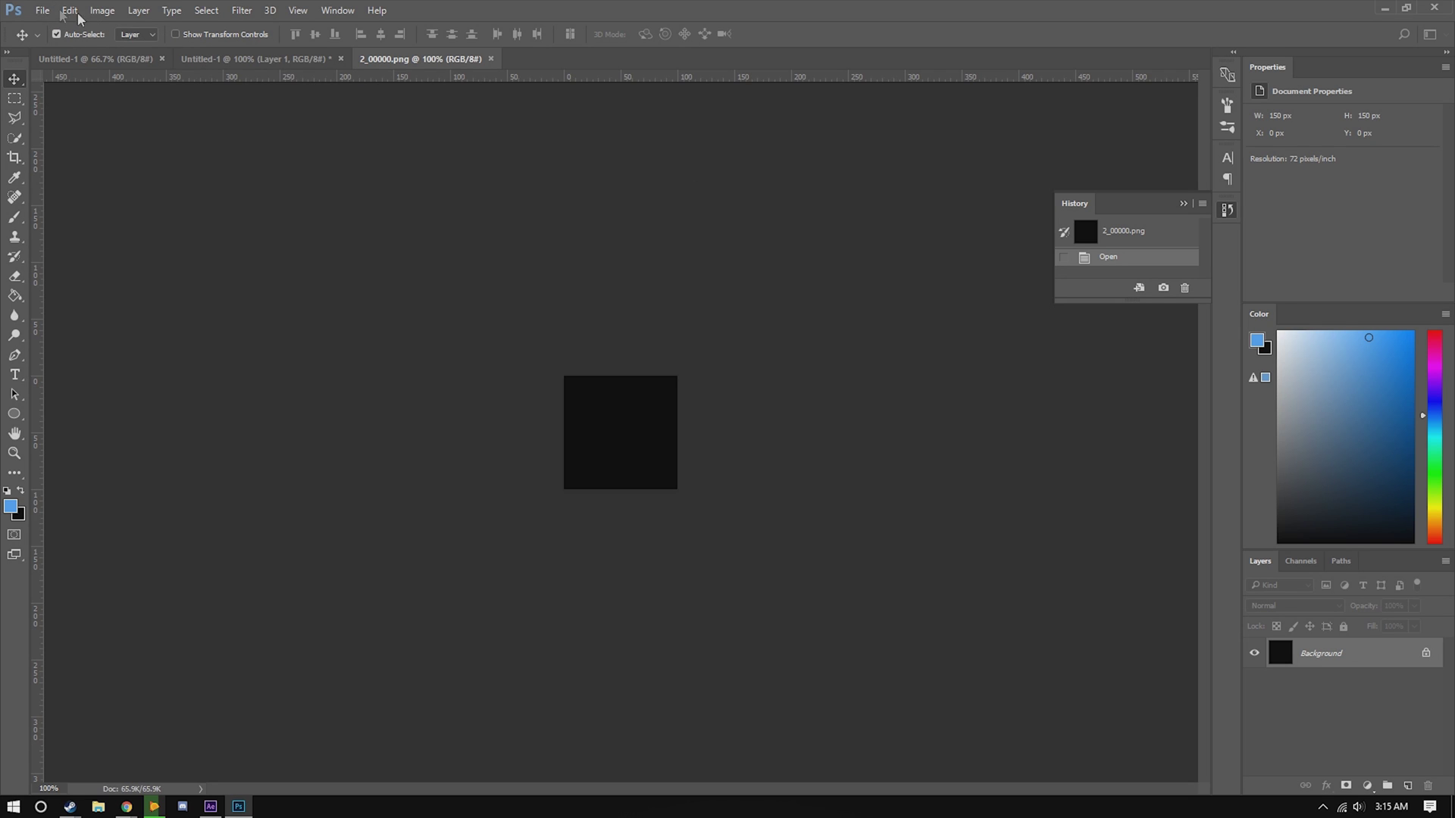
- Export a forever-looping GIF to the Desktop with Save for Web (Legacy)
{"action": "left_click", "coordinate": [43, 11]}
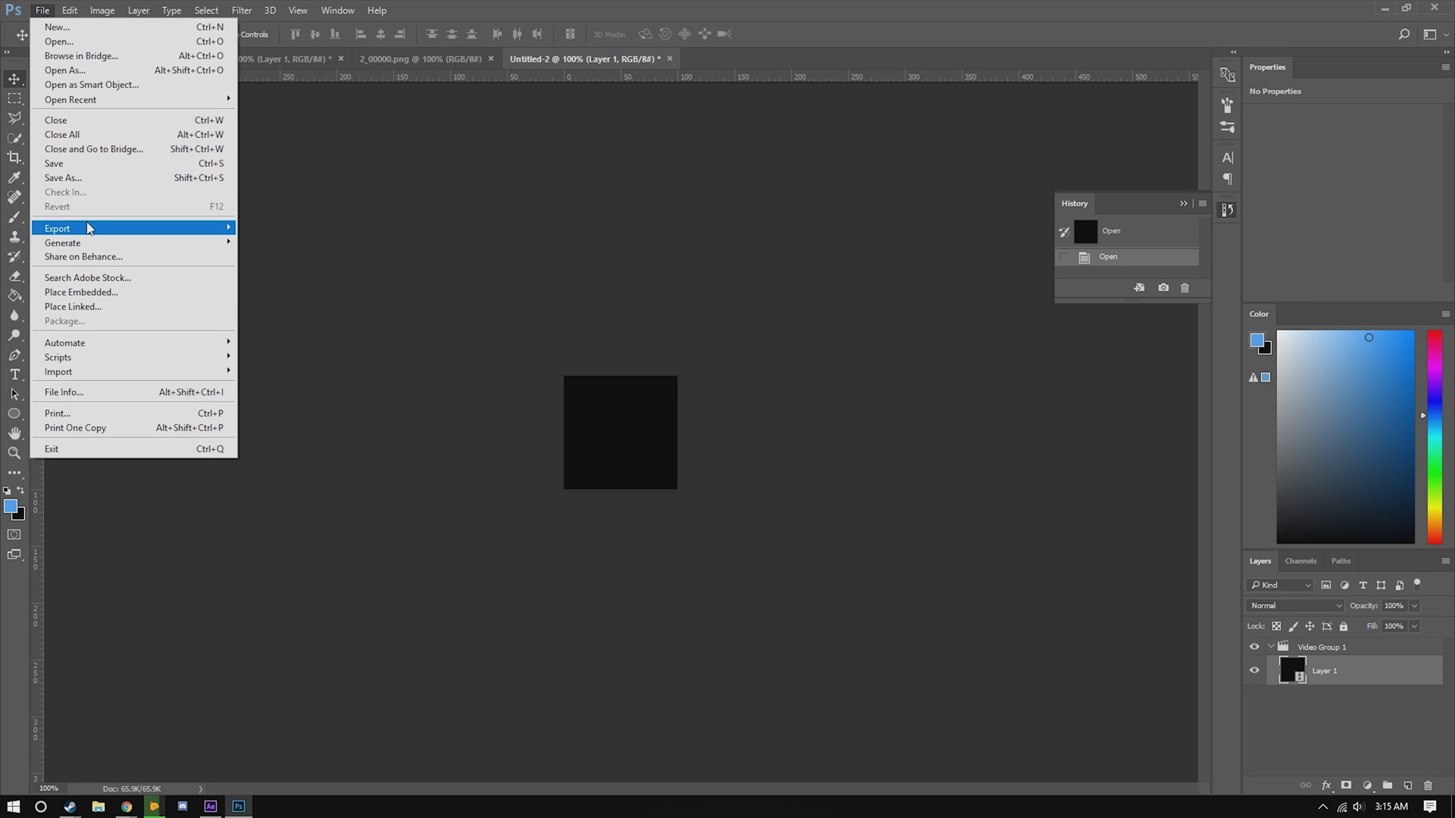
{"action": "mouse_move", "coordinate": [91, 227]}
{"action": "left_click", "coordinate": [362, 285]}
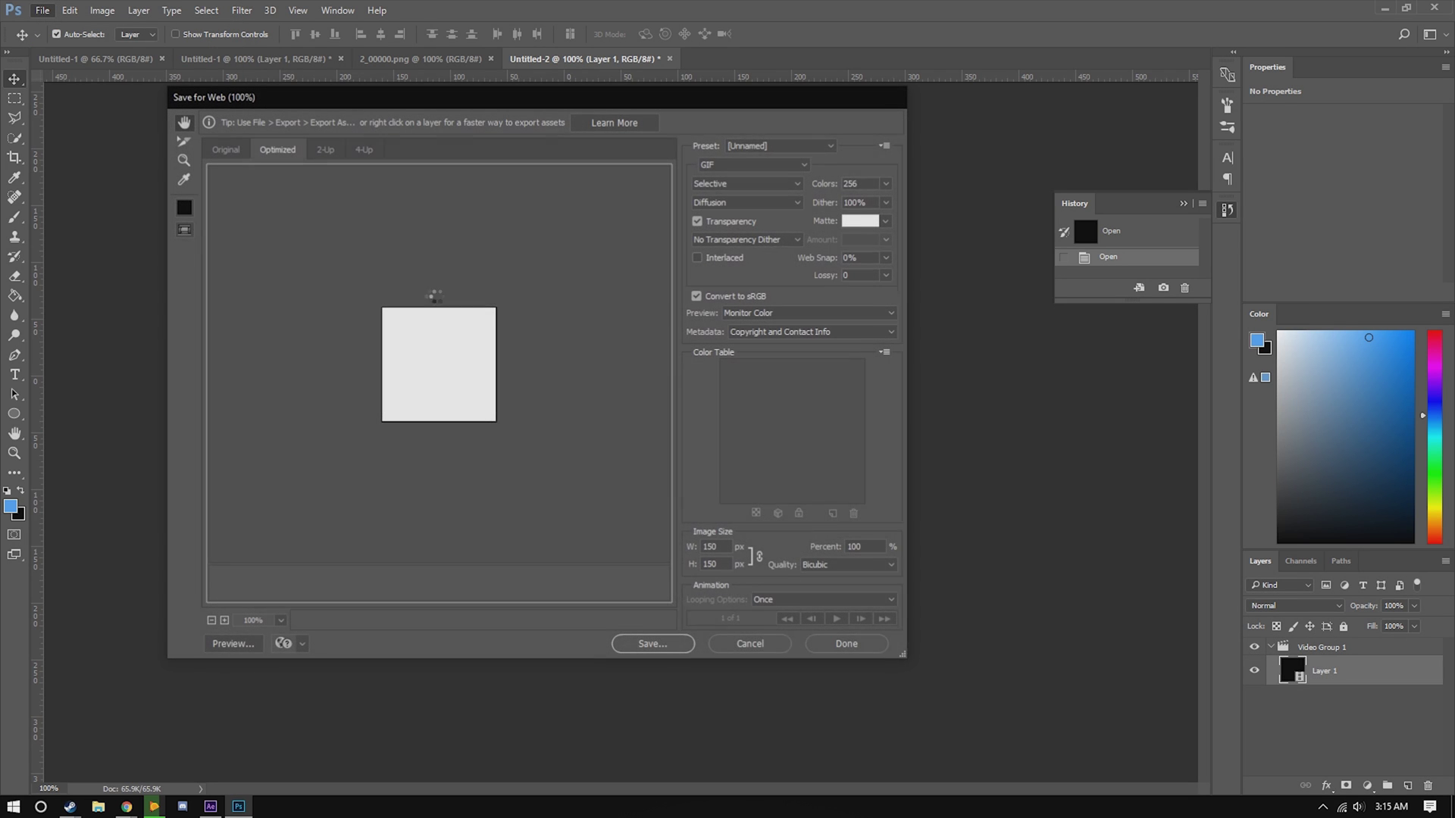
{"action": "left_click", "coordinate": [822, 601]}
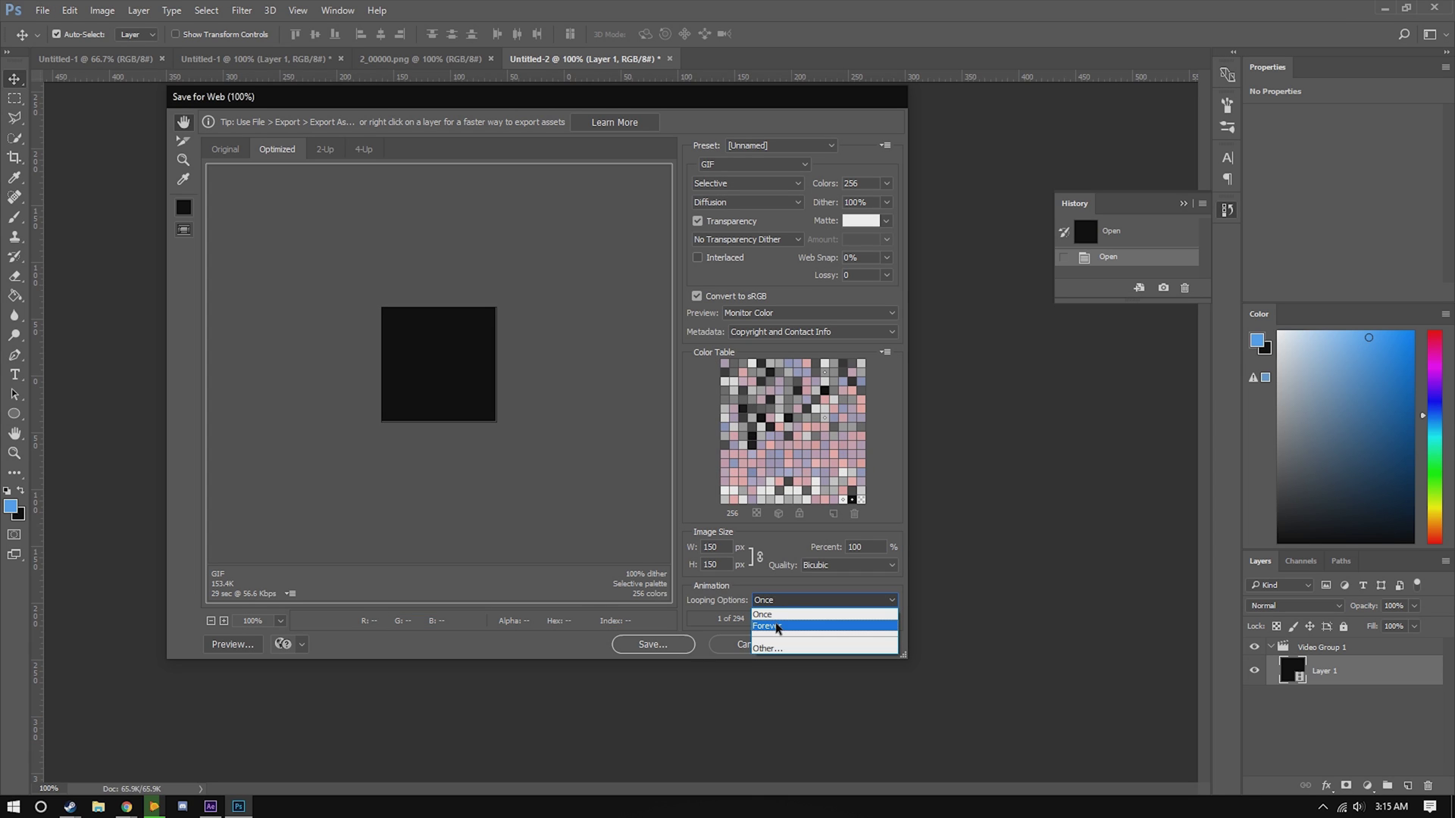
{"action": "left_click", "coordinate": [781, 632]}
{"action": "left_click", "coordinate": [682, 644]}
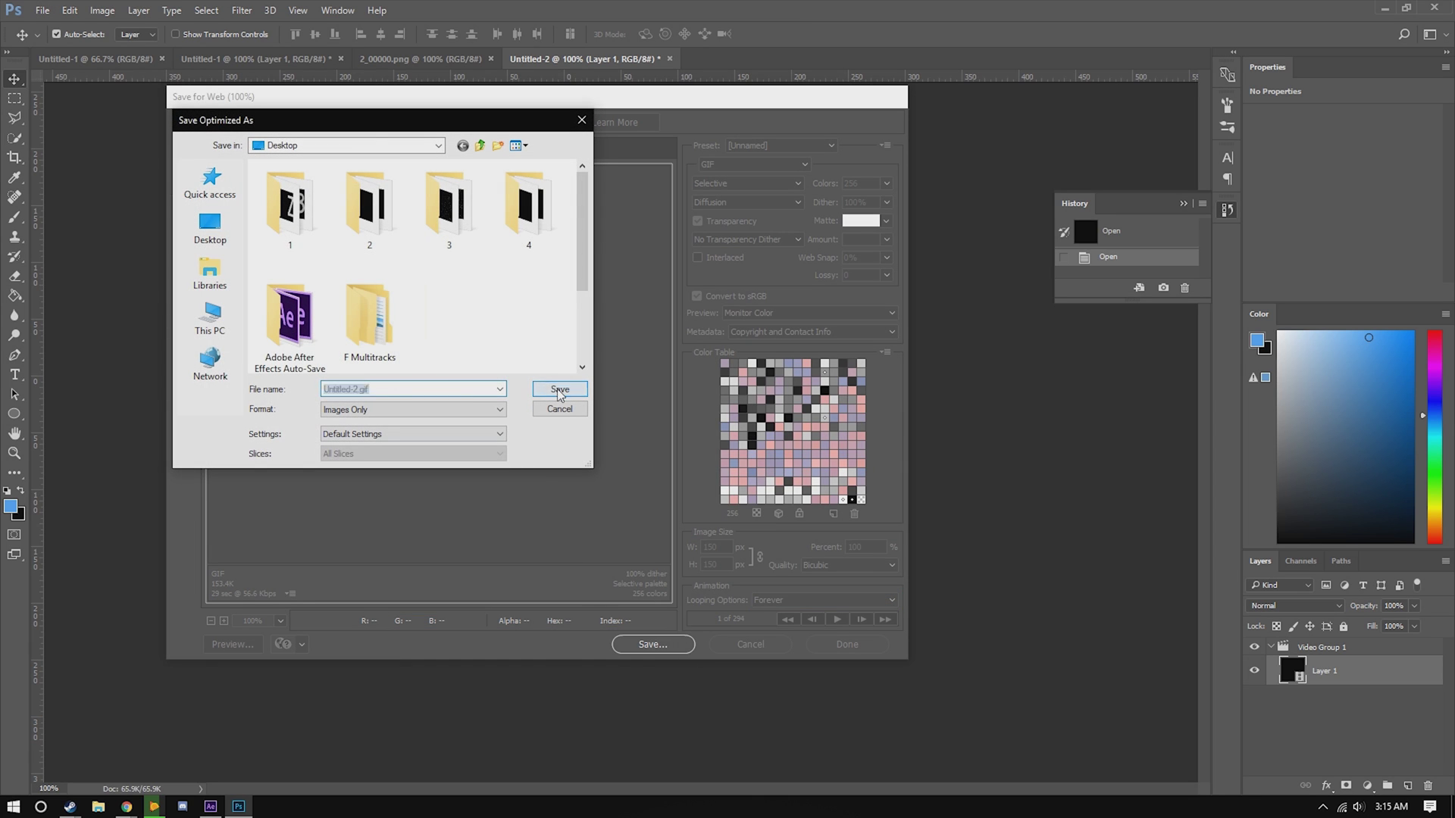
{"action": "left_click", "coordinate": [560, 390]}
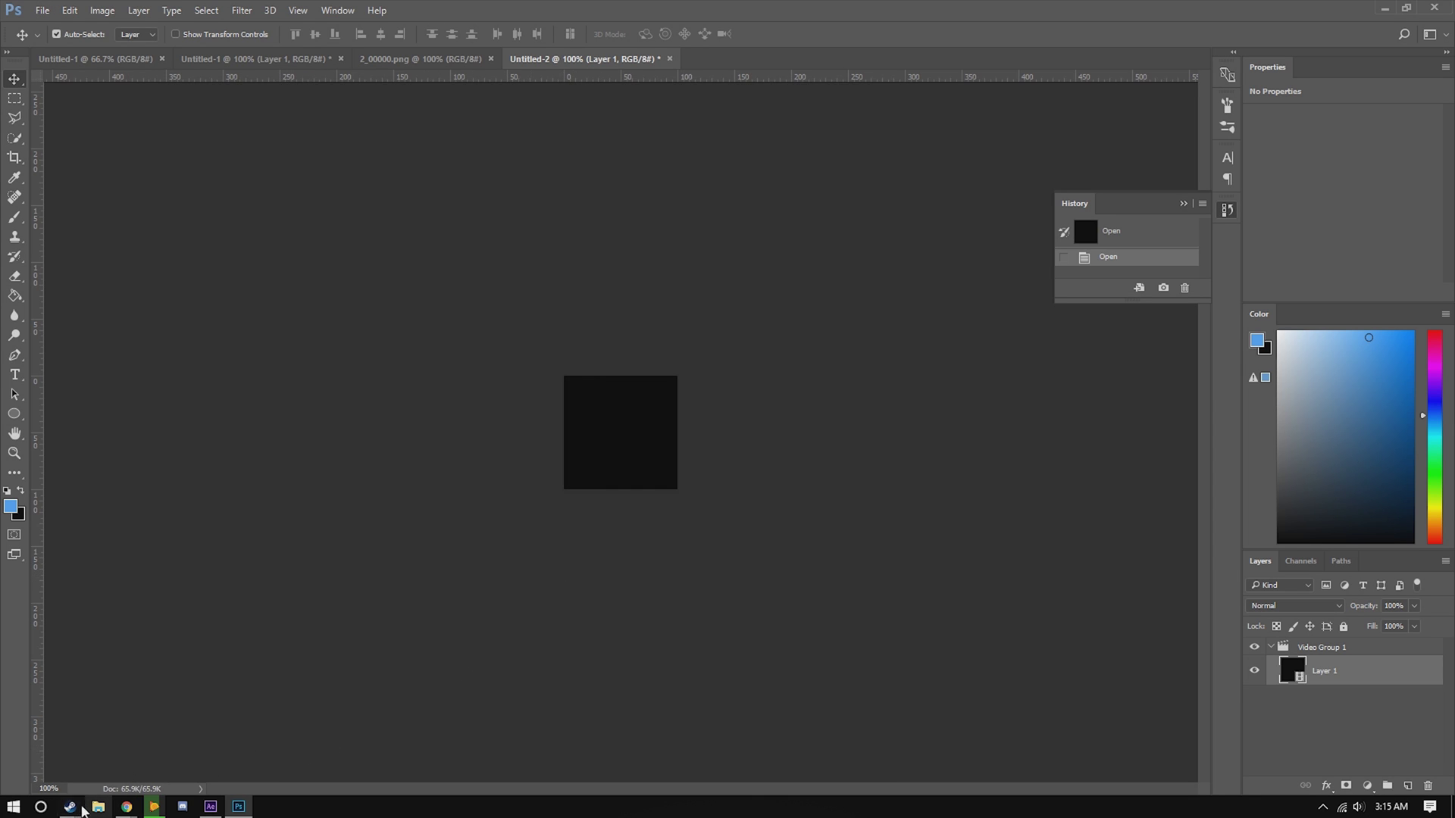
- In the Chrome artwork upload page, enter 1 as the artwork title
{"action": "mouse_move", "coordinate": [126, 807]}
{"action": "left_click", "coordinate": [407, 746]}
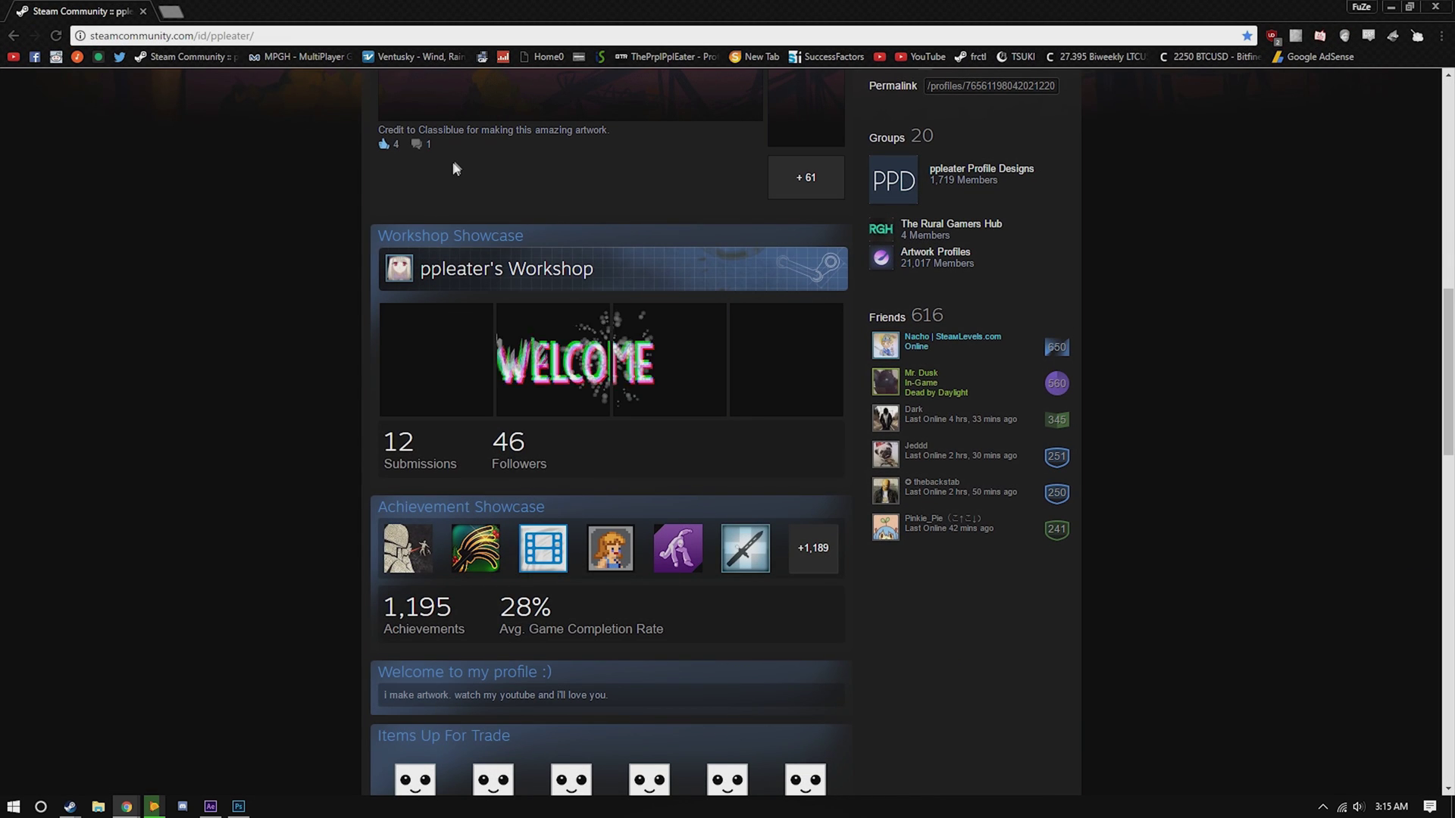
{"action": "scroll", "coordinate": [355, 172], "scroll_direction": "up", "scroll_amount": 10}
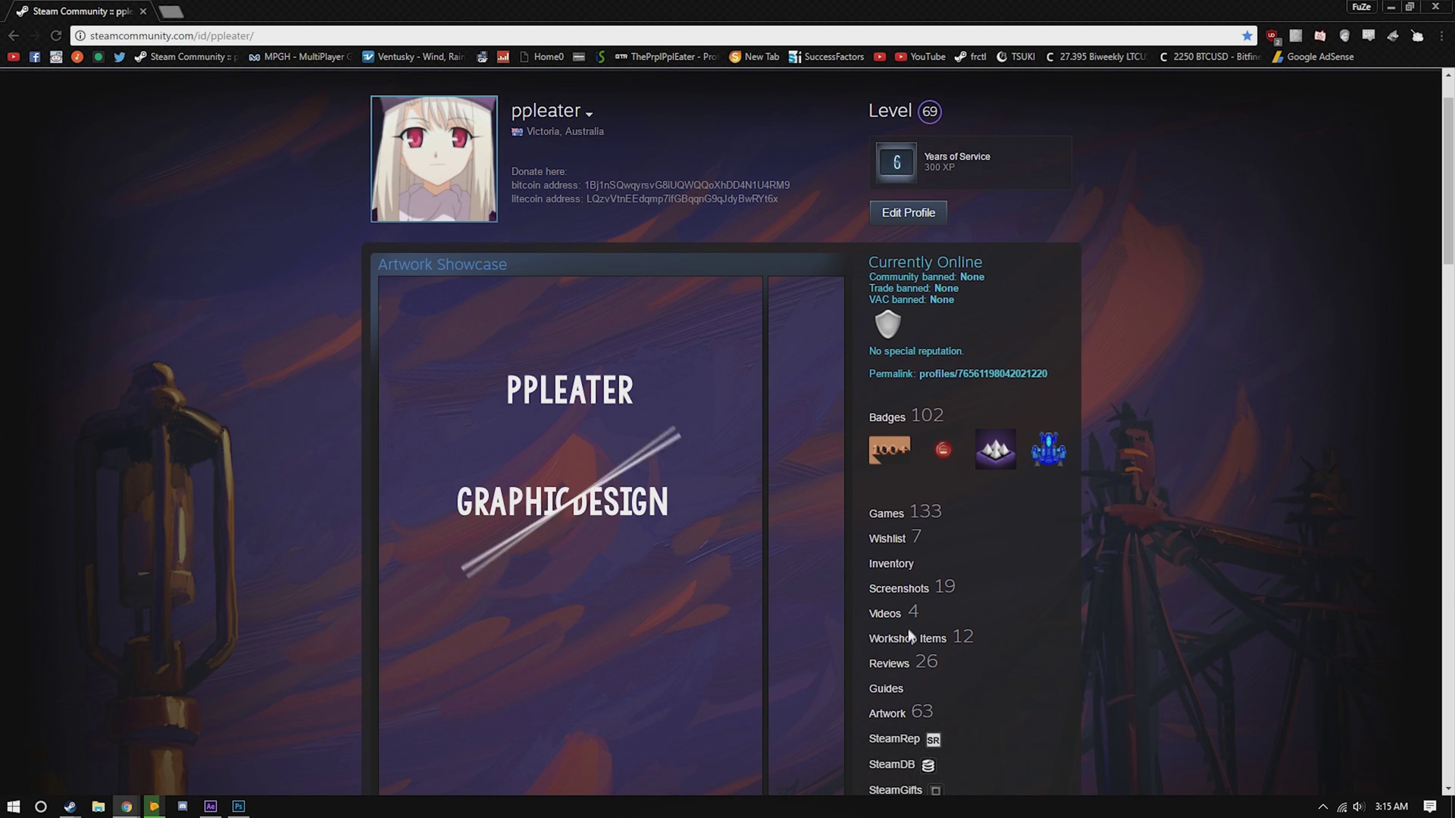
{"action": "scroll", "coordinate": [910, 637], "scroll_direction": "down", "scroll_amount": 5}
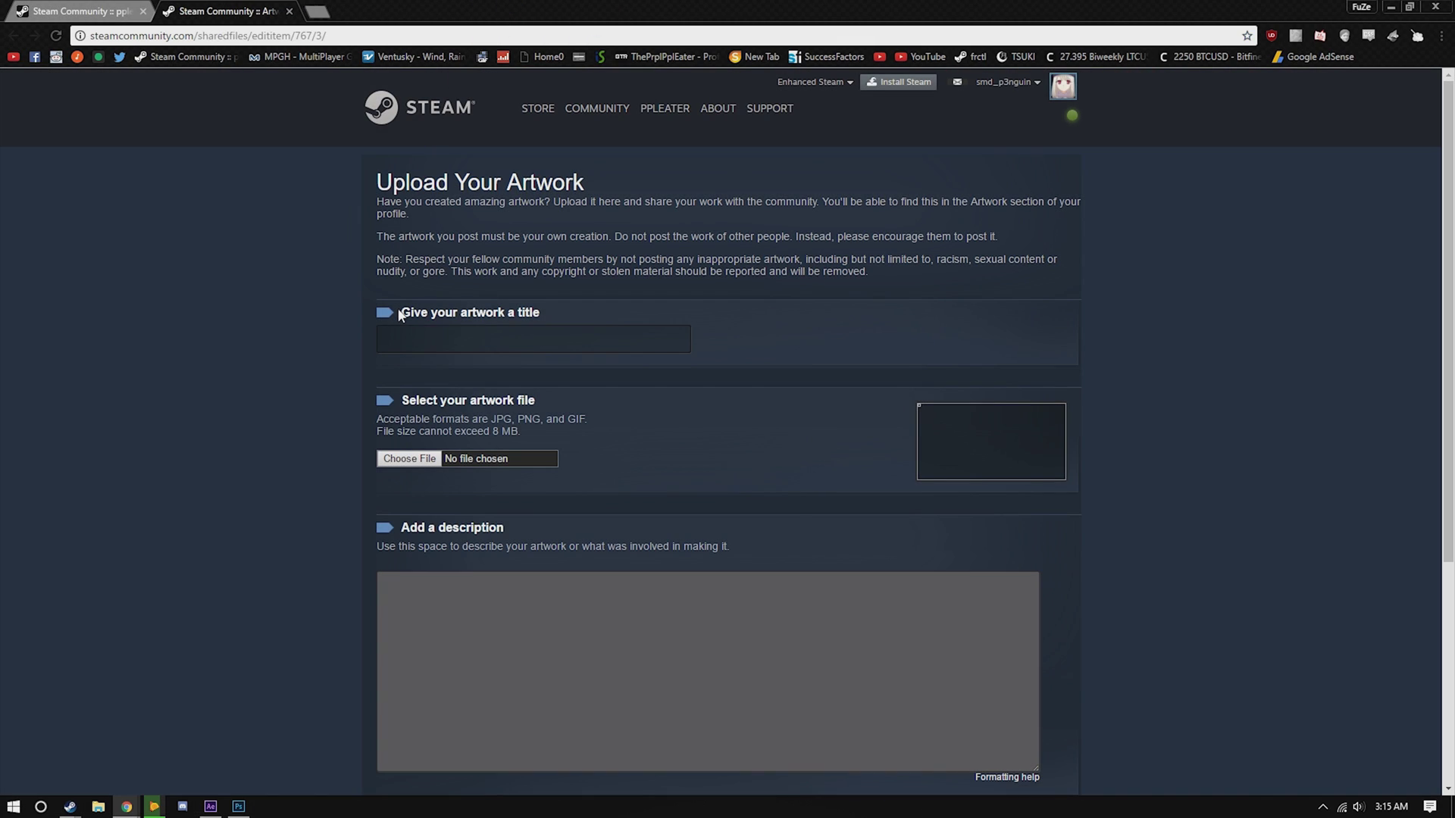
{"action": "left_click", "coordinate": [682, 345]}
{"action": "type", "text": "1"}
- Choose Untitled-1.gif from the Desktop as the artwork file
{"action": "left_click", "coordinate": [410, 459]}
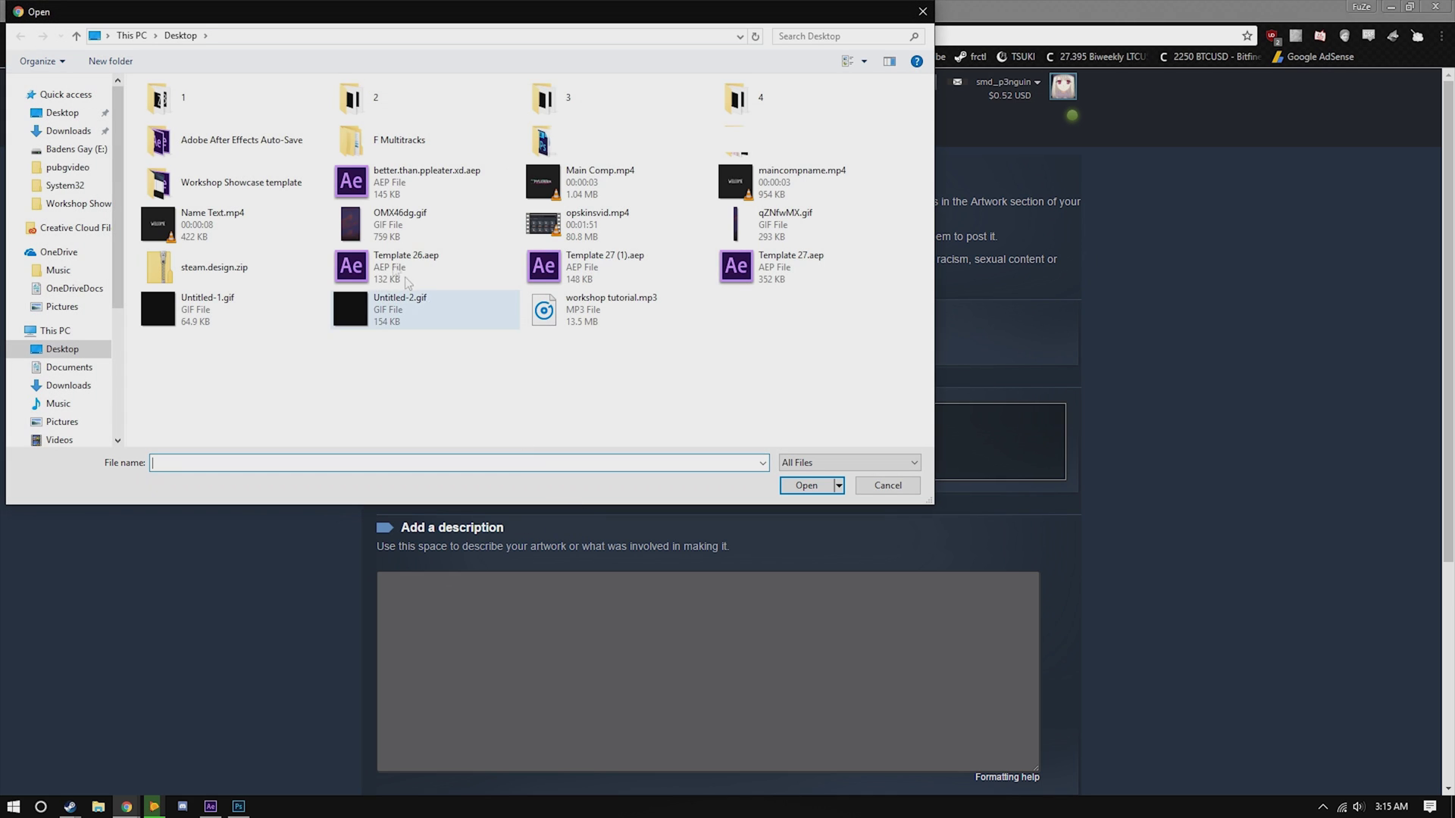
{"action": "left_click", "coordinate": [422, 228]}
{"action": "left_click", "coordinate": [178, 318]}
{"action": "double_click", "coordinate": [181, 341]}
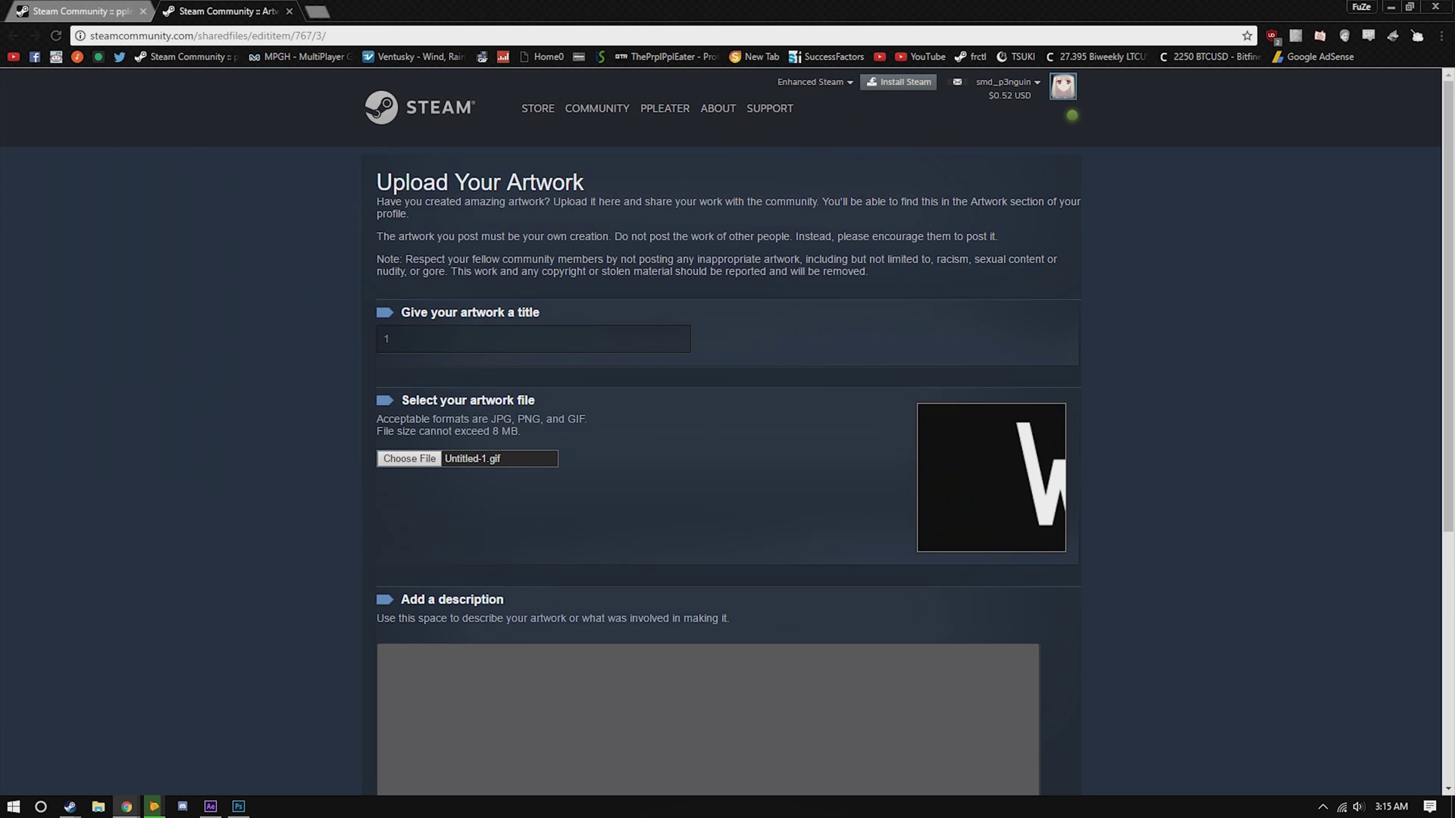
- Set the page's file_type field to 11 through the DevTools console
{"action": "right_click", "coordinate": [794, 501]}
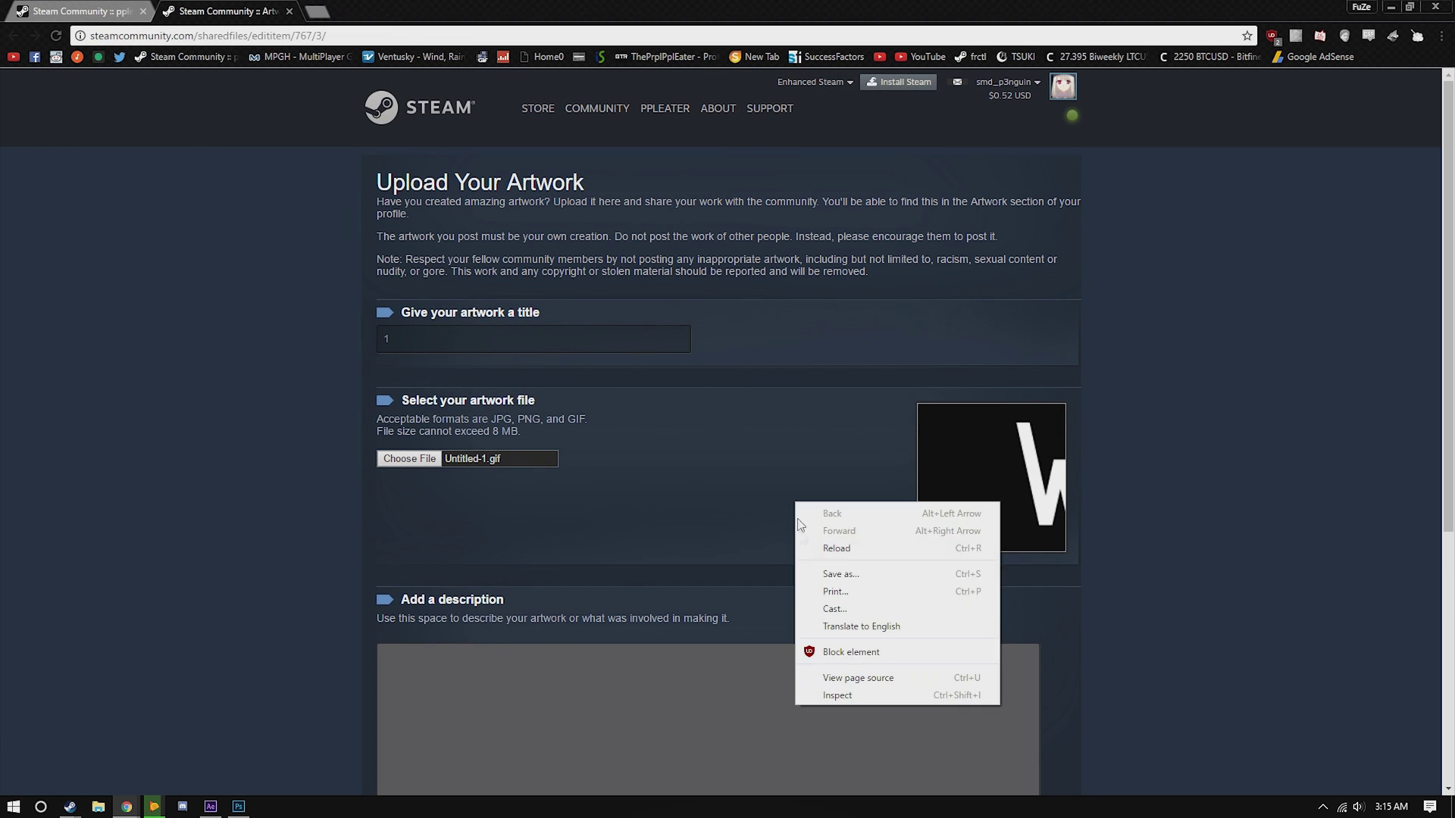
{"action": "left_click", "coordinate": [848, 694]}
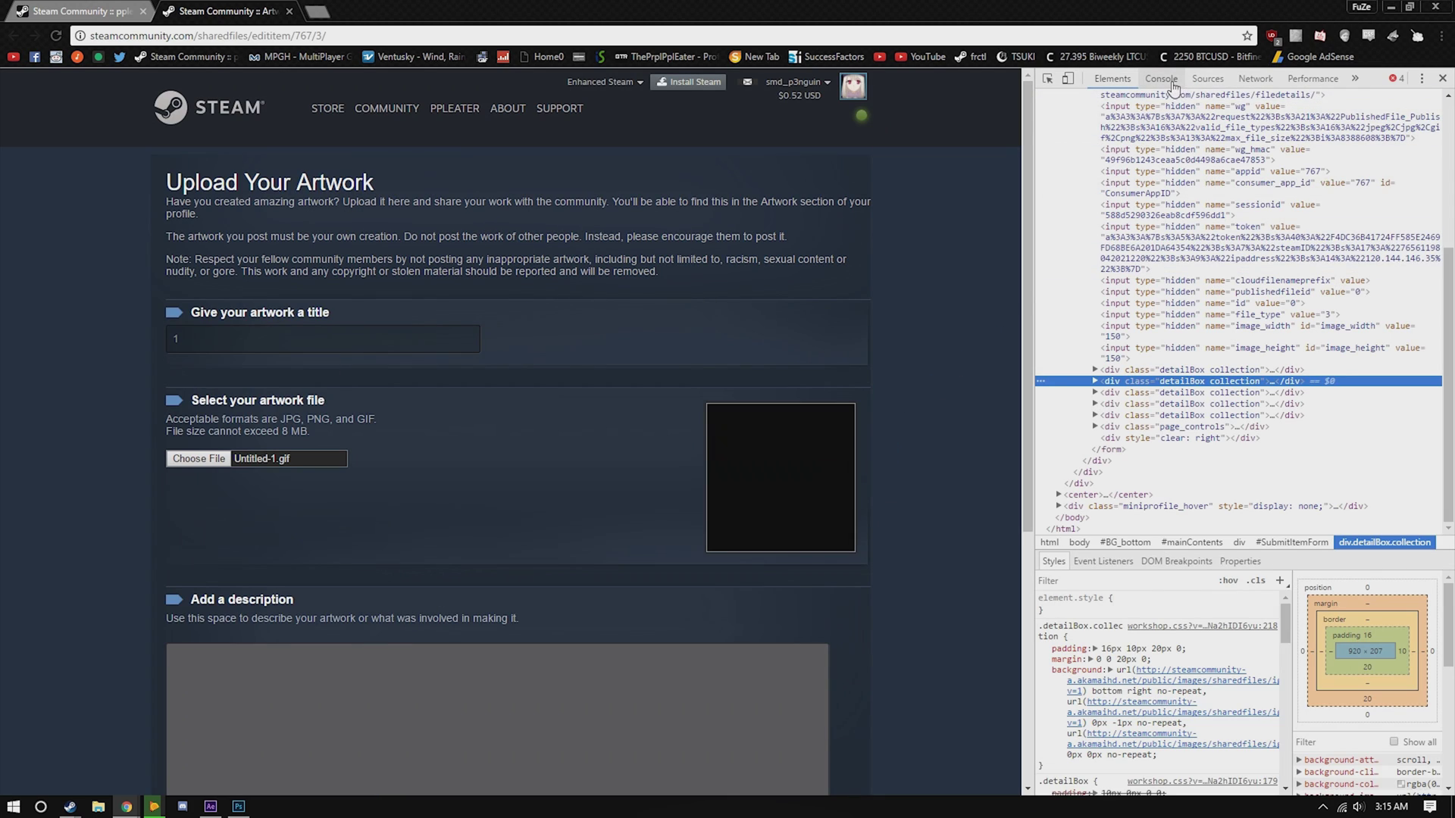
{"action": "left_click", "coordinate": [1151, 79]}
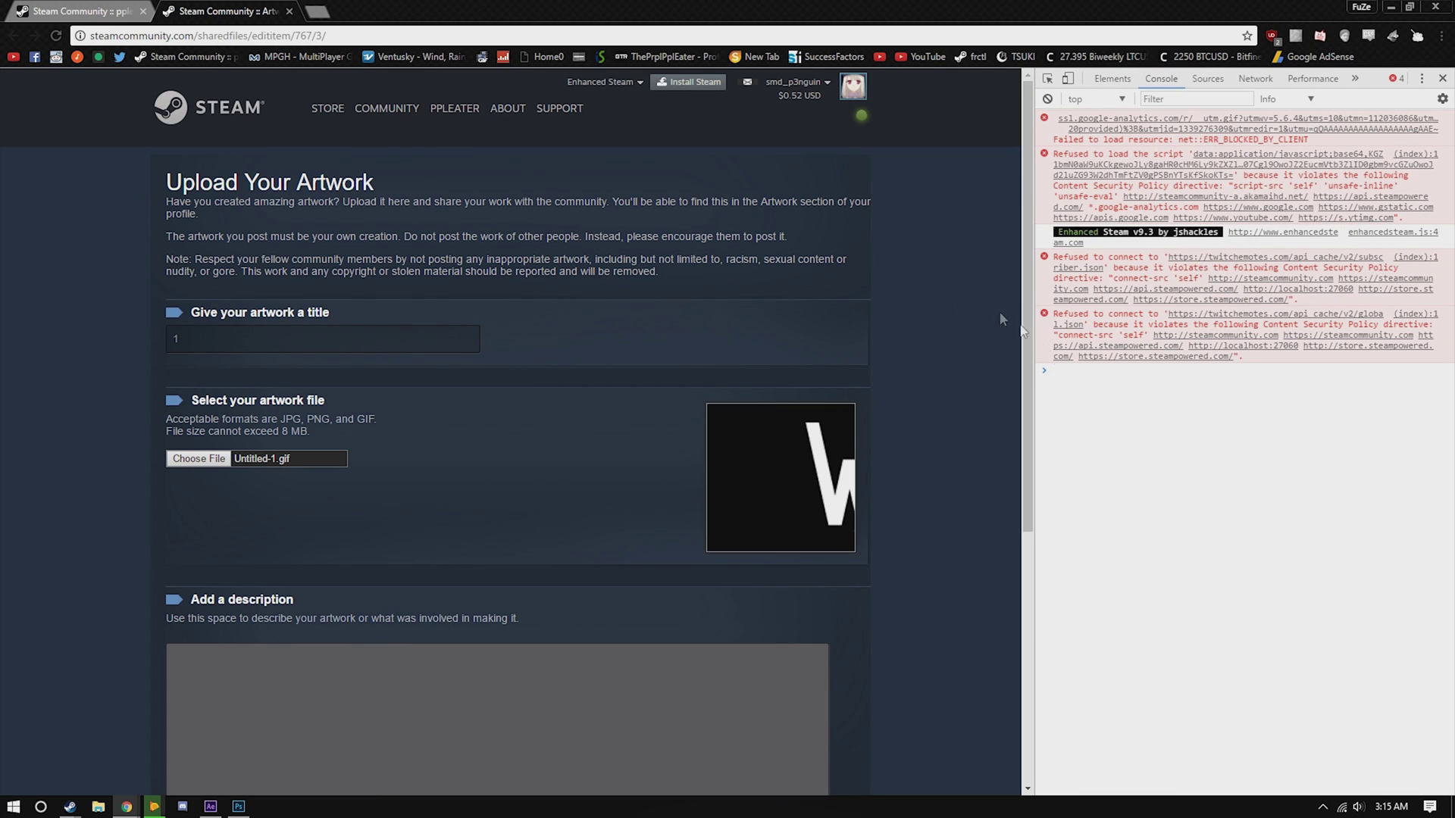
{"action": "left_click", "coordinate": [1122, 436]}
{"action": "type", "text": "document.getElementsByName(\"file_type\")[0].value = 11;"}
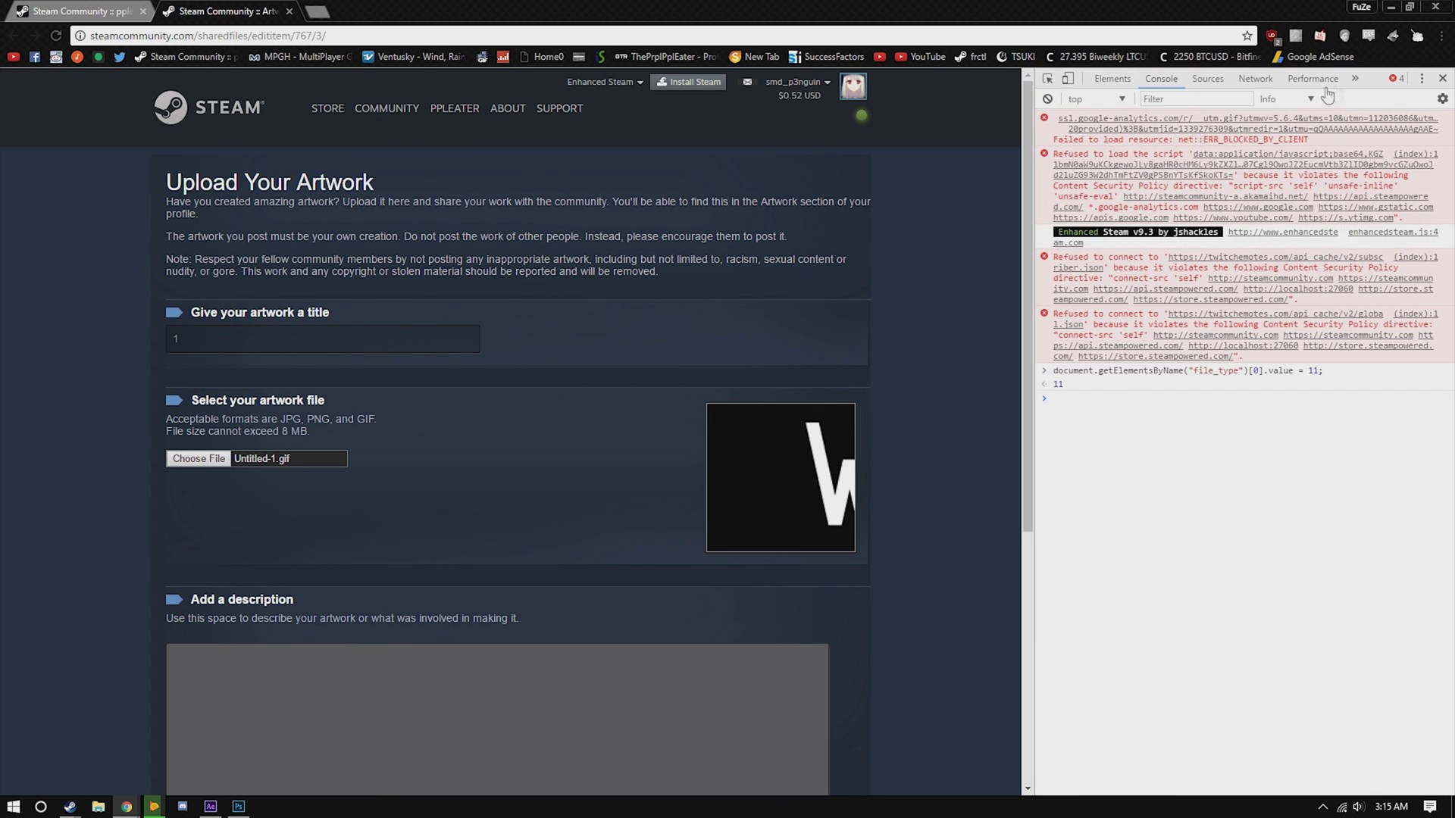
{"action": "left_click", "coordinate": [1443, 78]}
- Add the description ':)', certify the artwork as original, and submit it
{"action": "scroll", "coordinate": [729, 371], "scroll_direction": "down", "scroll_amount": 5}
{"action": "left_click", "coordinate": [687, 435]}
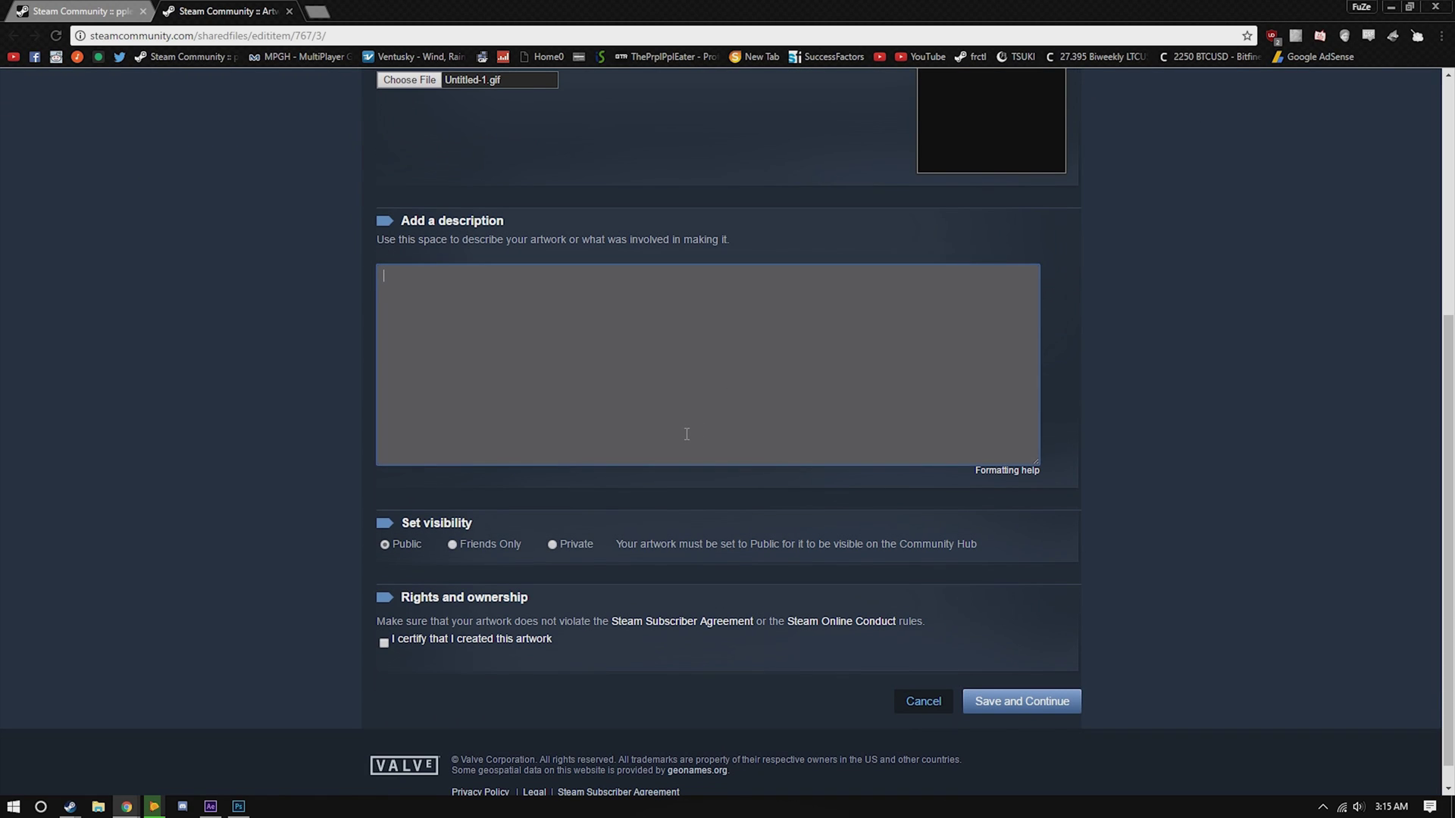
{"action": "type", "text": ":)"}
{"action": "left_click", "coordinate": [444, 642]}
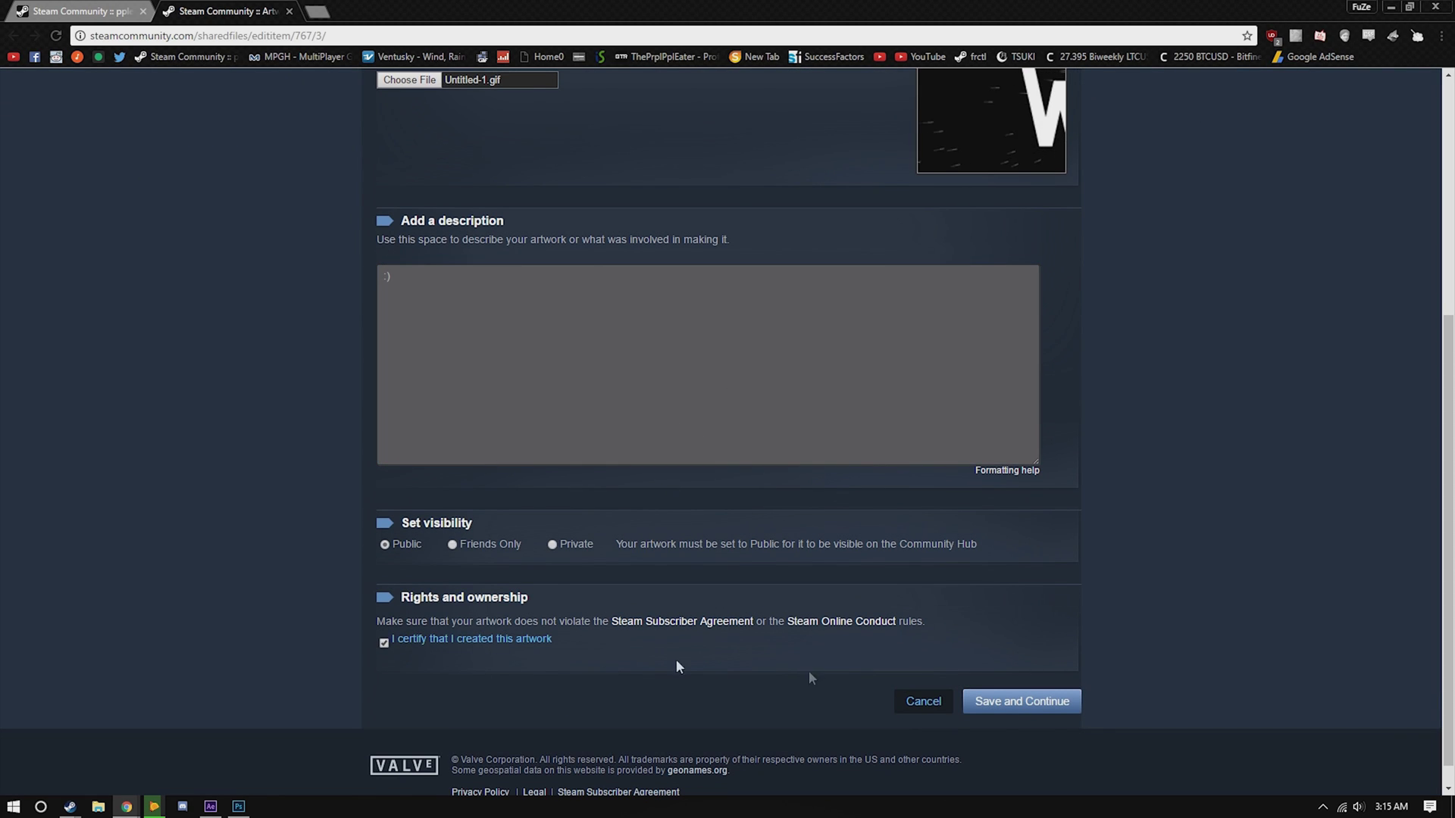
{"action": "left_click", "coordinate": [1033, 705]}
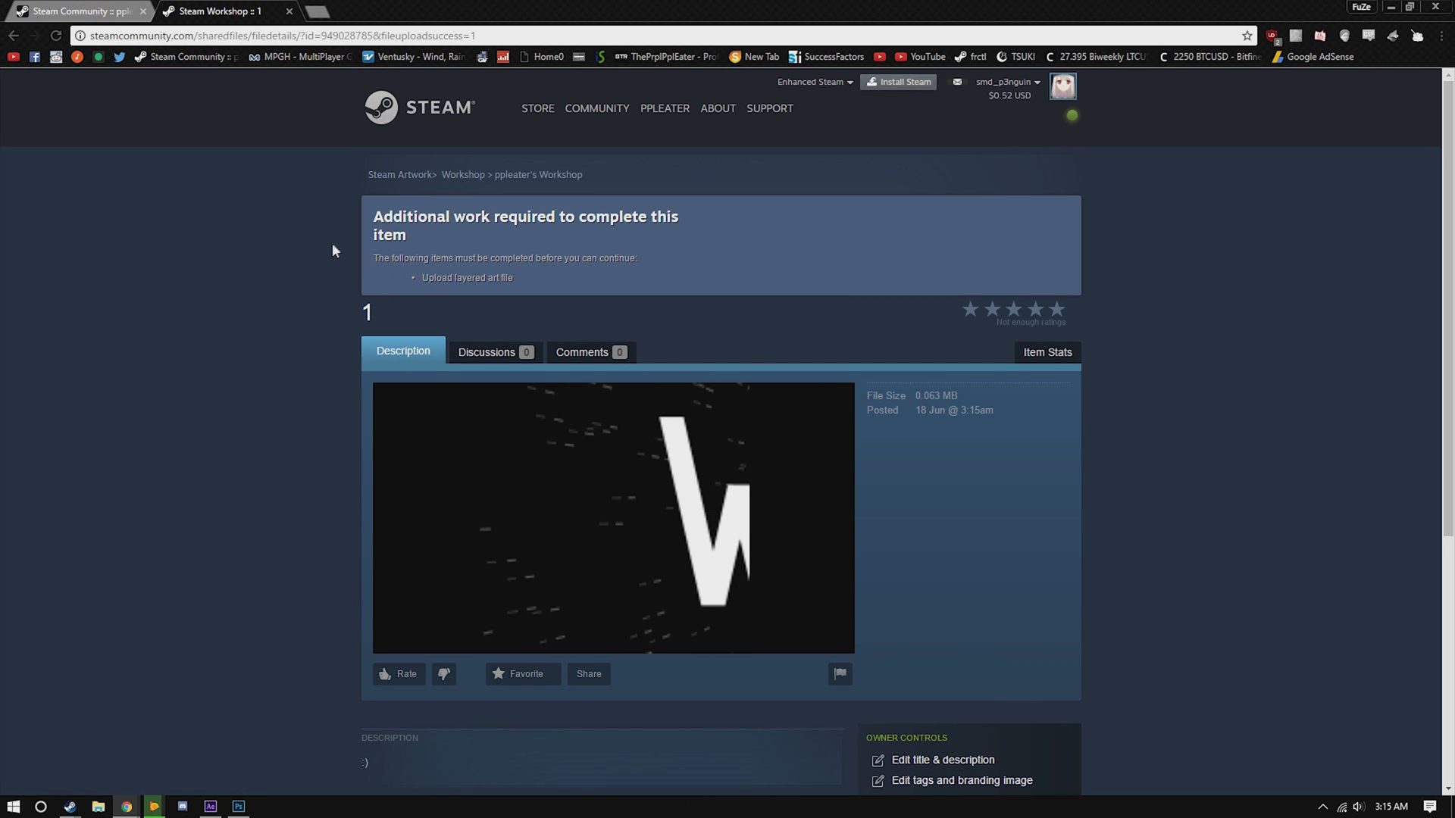
- Open Edit Profile and assign item 1 to the Workshop Showcase's first slot
{"action": "mouse_move", "coordinate": [665, 108]}
{"action": "left_click", "coordinate": [663, 155]}
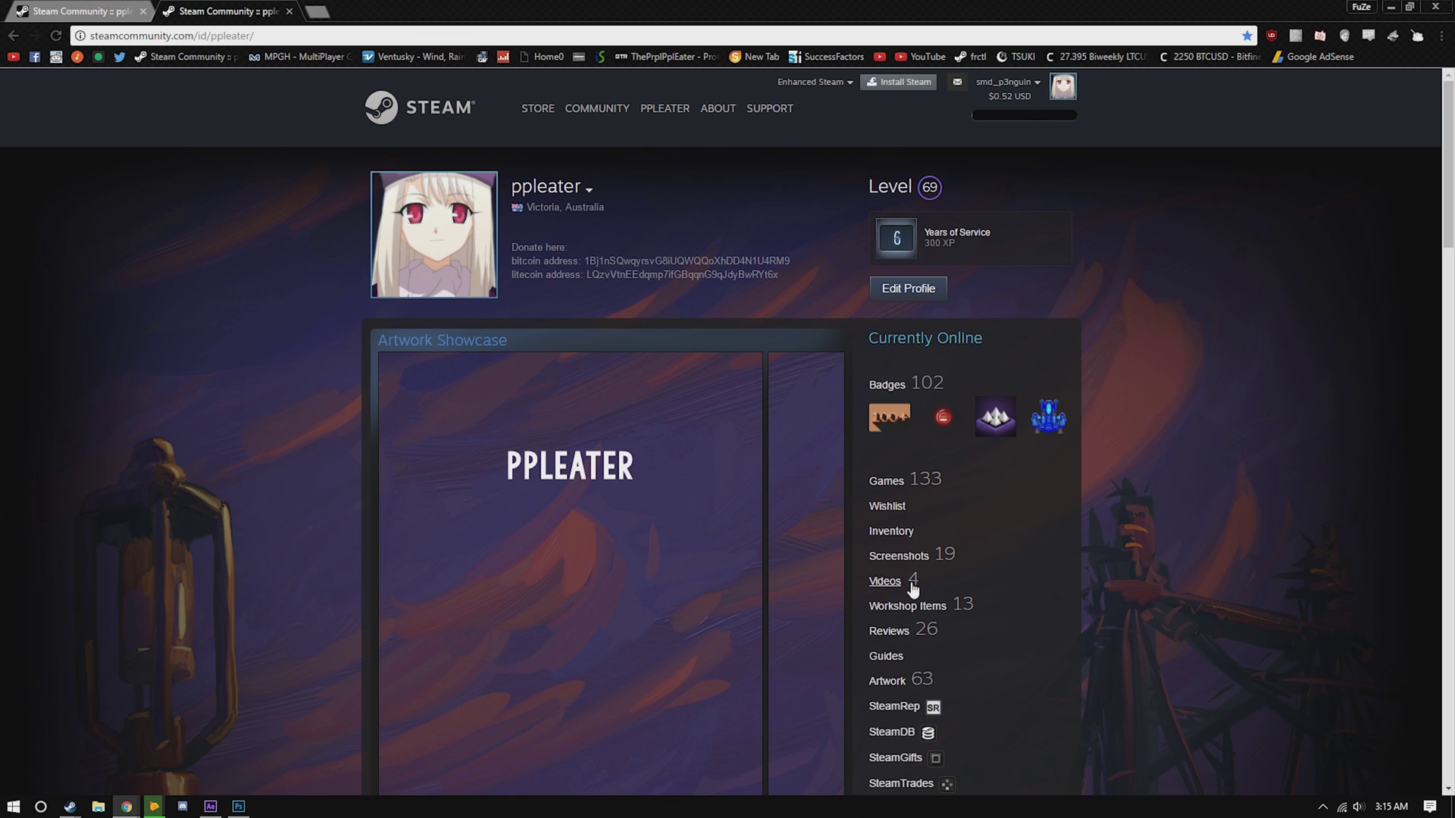
{"action": "left_click", "coordinate": [909, 291]}
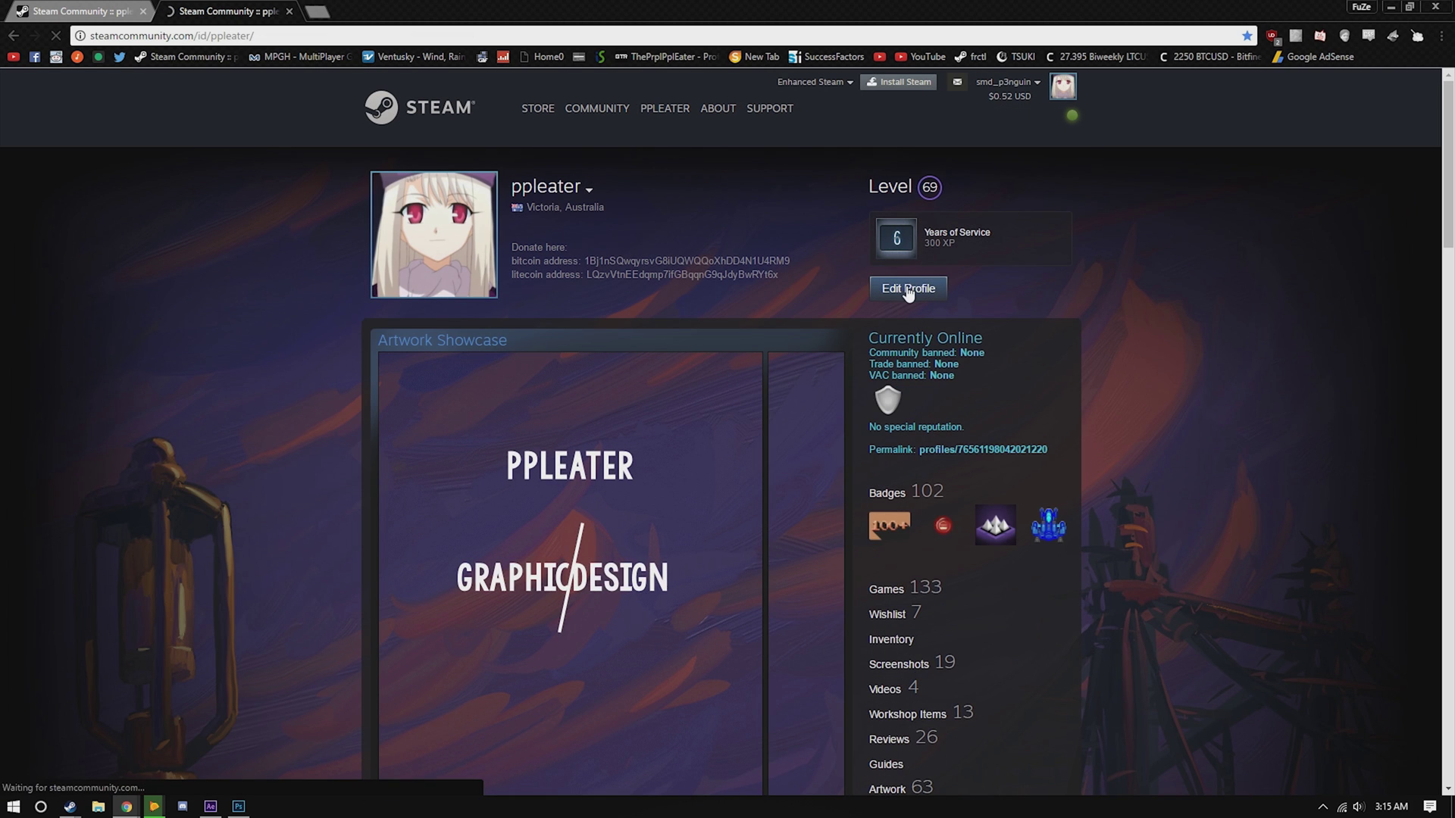
{"action": "scroll", "coordinate": [772, 420], "scroll_direction": "down", "scroll_amount": 12}
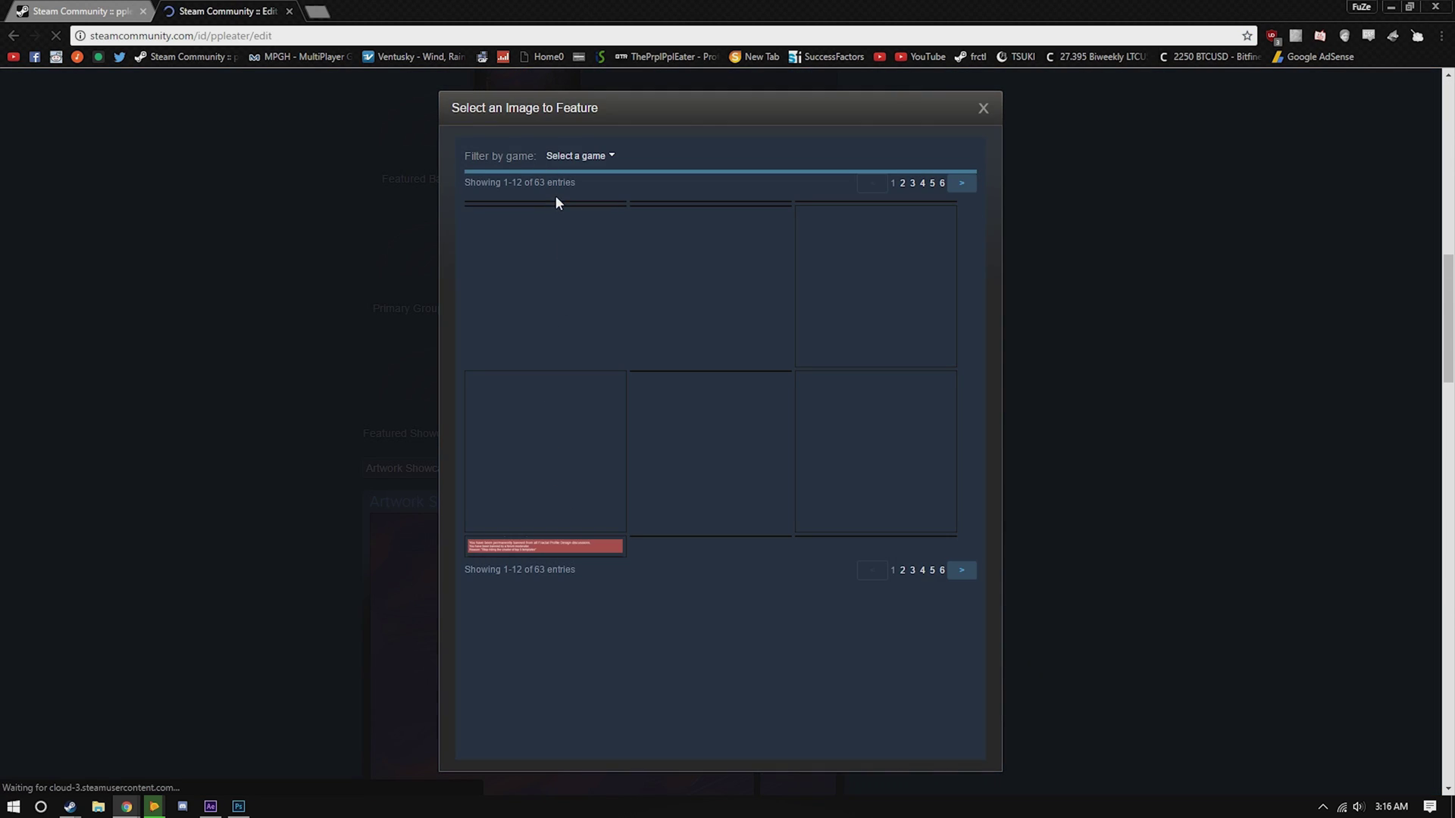
{"action": "left_click", "coordinate": [348, 190]}
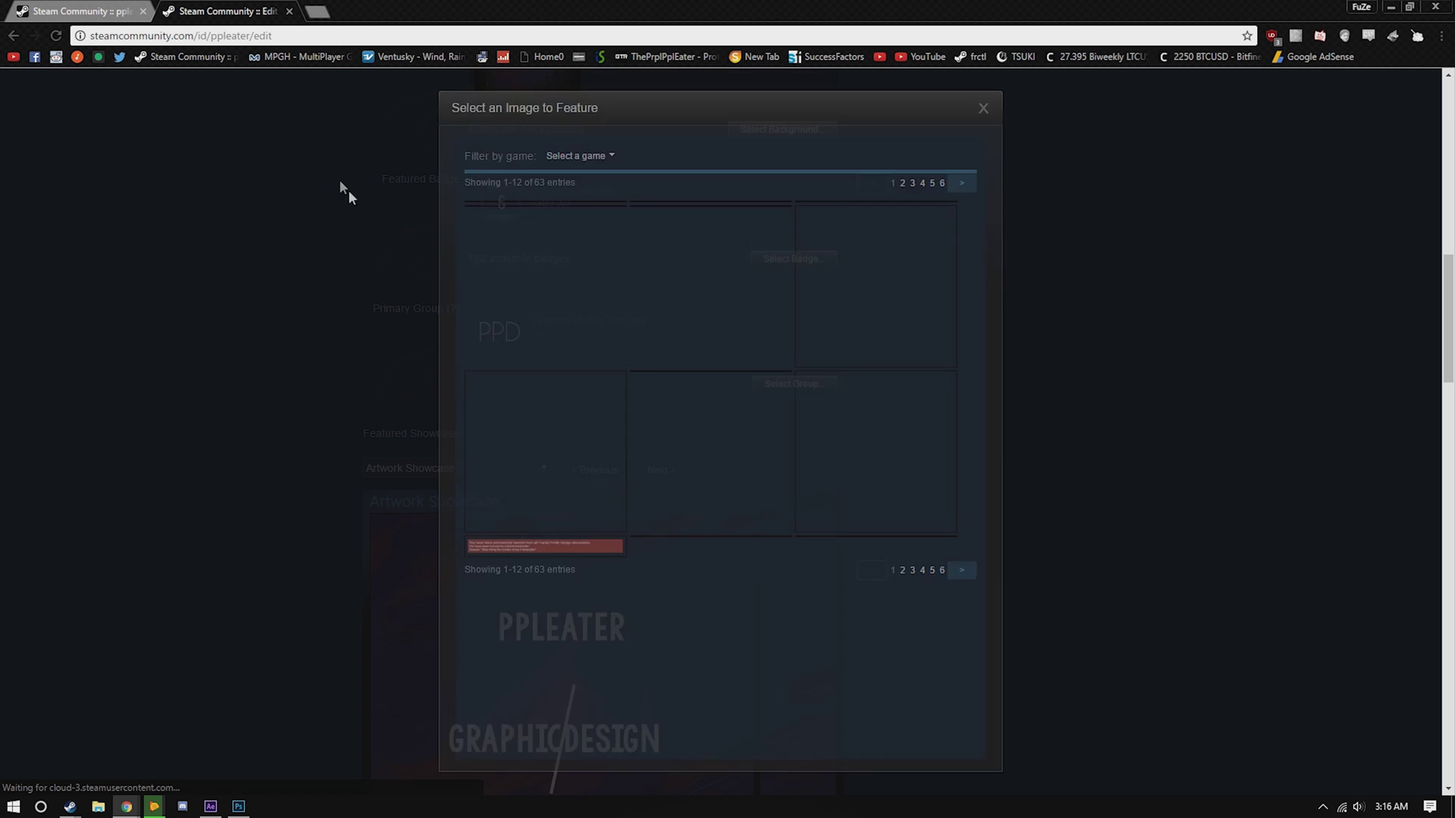
{"action": "scroll", "coordinate": [474, 361], "scroll_direction": "down", "scroll_amount": 10}
{"action": "left_click", "coordinate": [427, 327]}
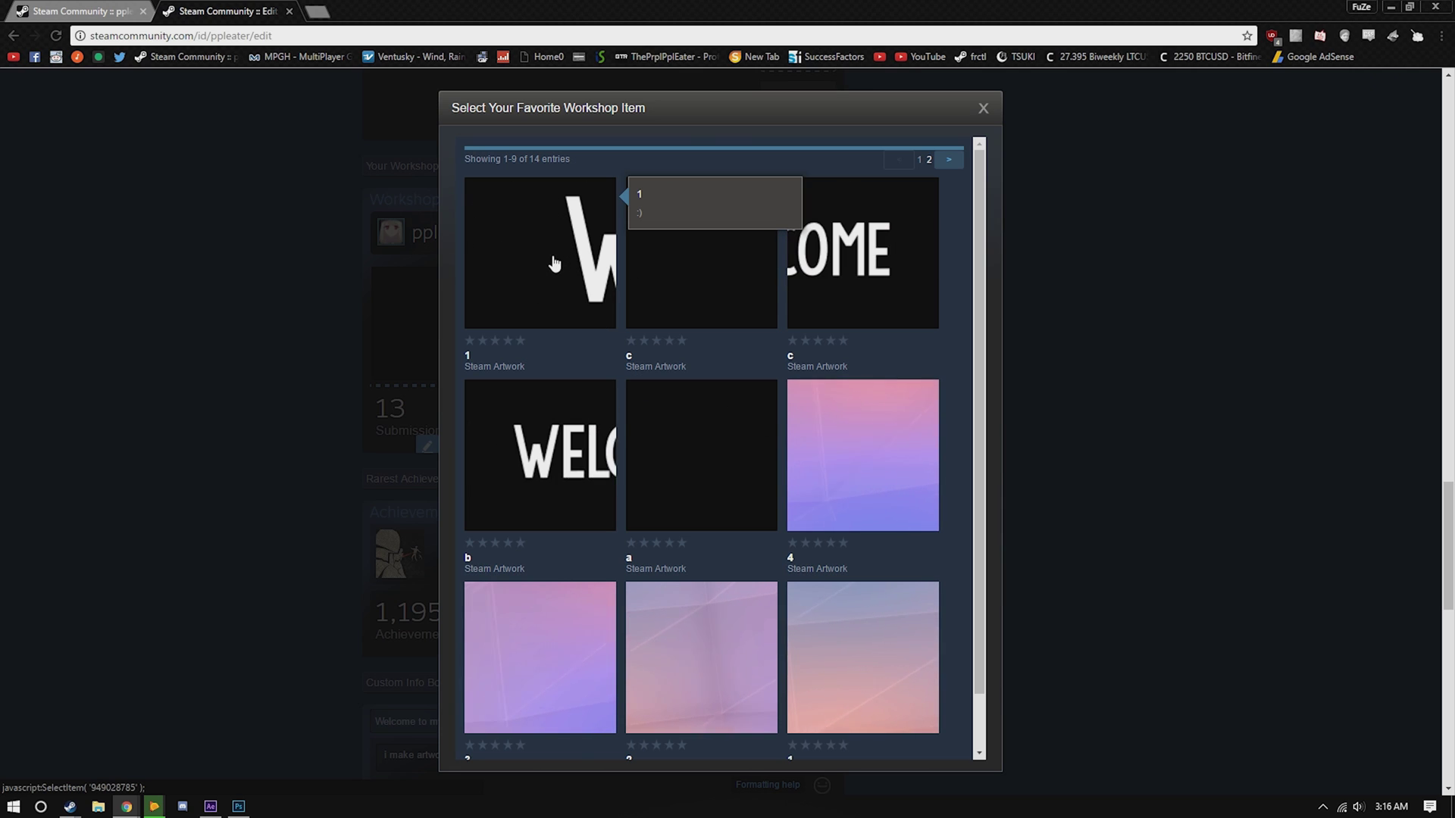
{"action": "left_click", "coordinate": [983, 110]}
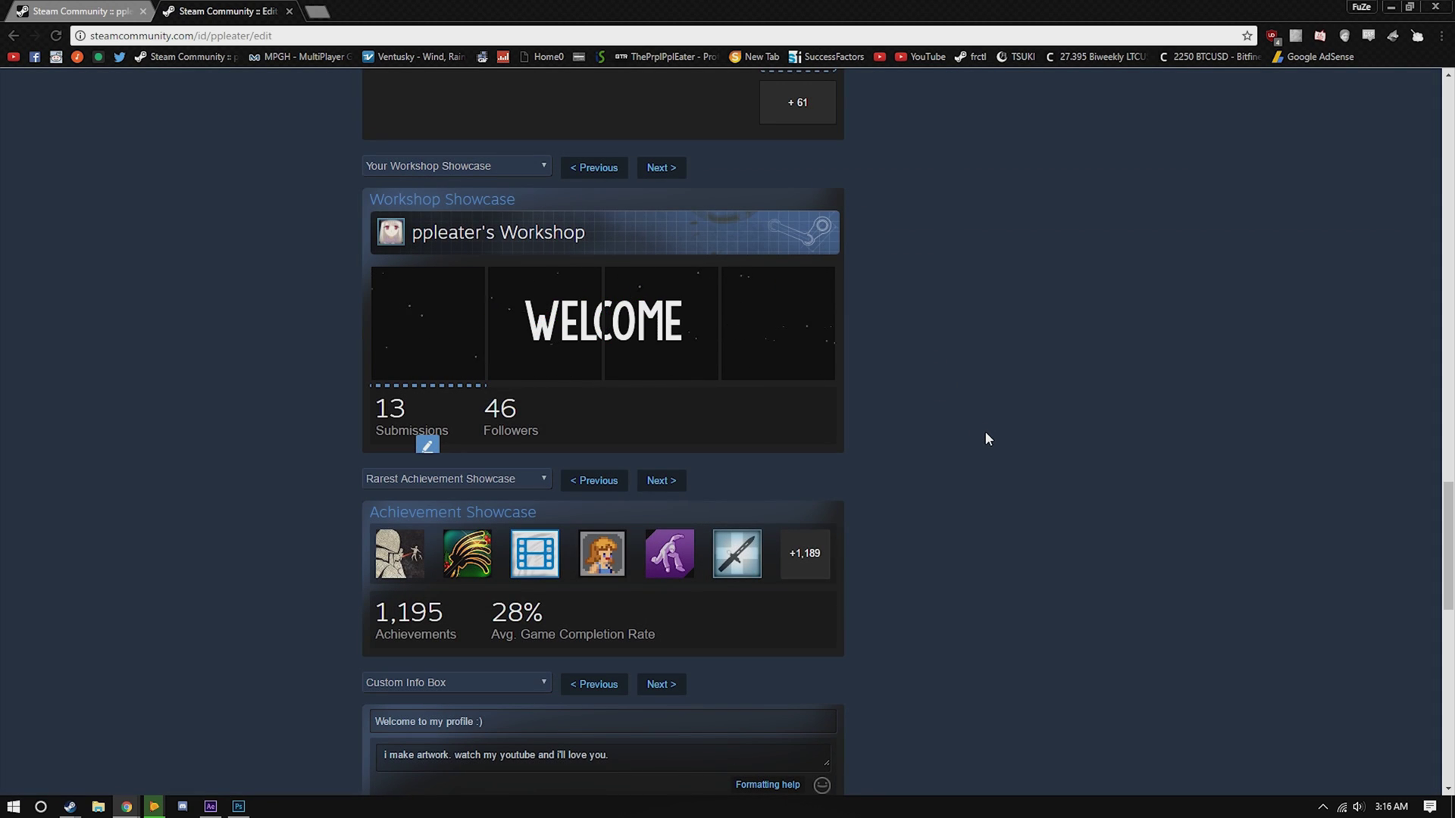
- Return to the PPLEATER profile page and scroll it back to the top
{"action": "scroll", "coordinate": [758, 303], "scroll_direction": "up", "scroll_amount": 15}
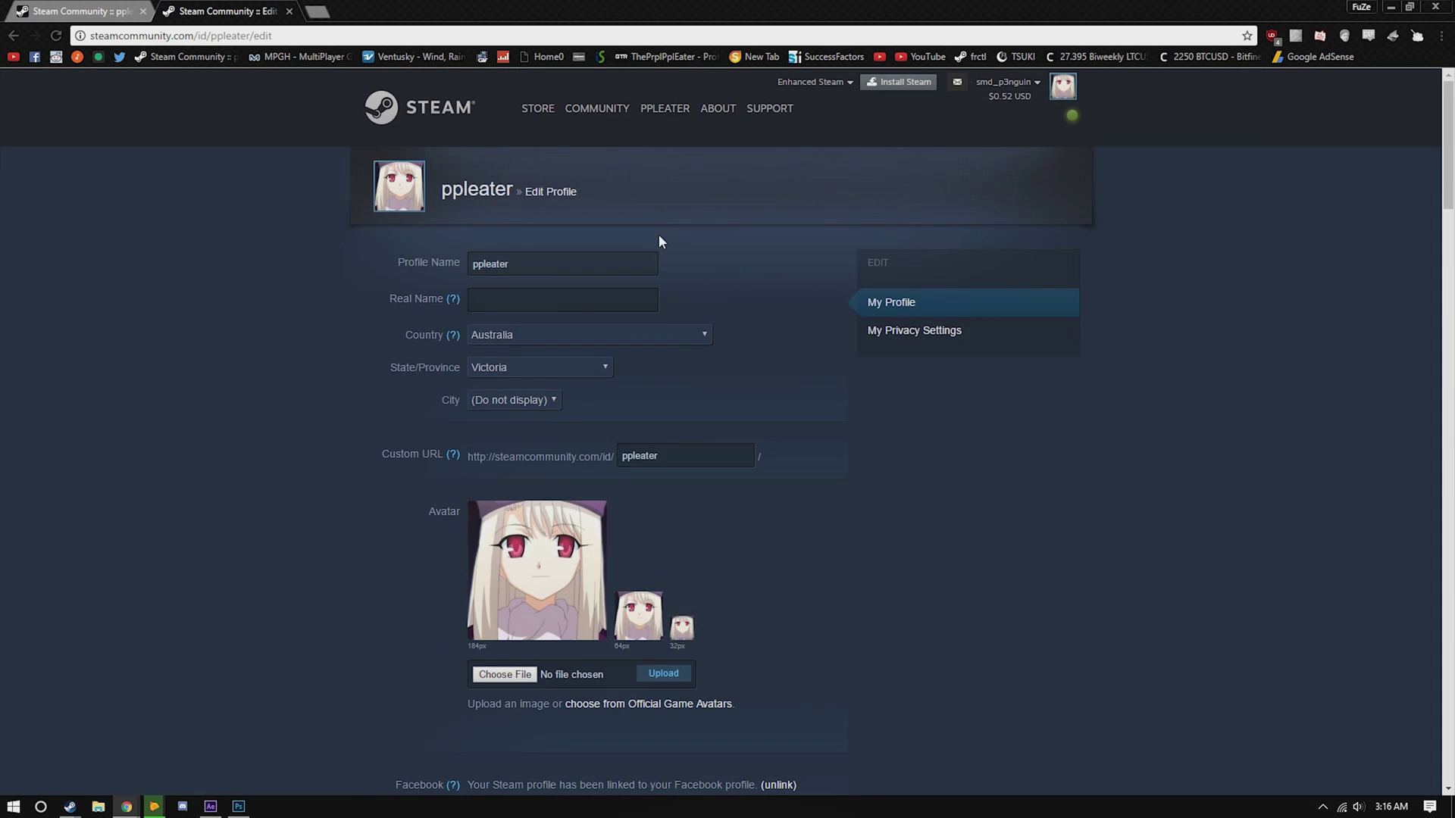
{"action": "mouse_move", "coordinate": [664, 109]}
{"action": "left_click", "coordinate": [664, 167]}
{"action": "scroll", "coordinate": [1006, 543], "scroll_direction": "down", "scroll_amount": 10}
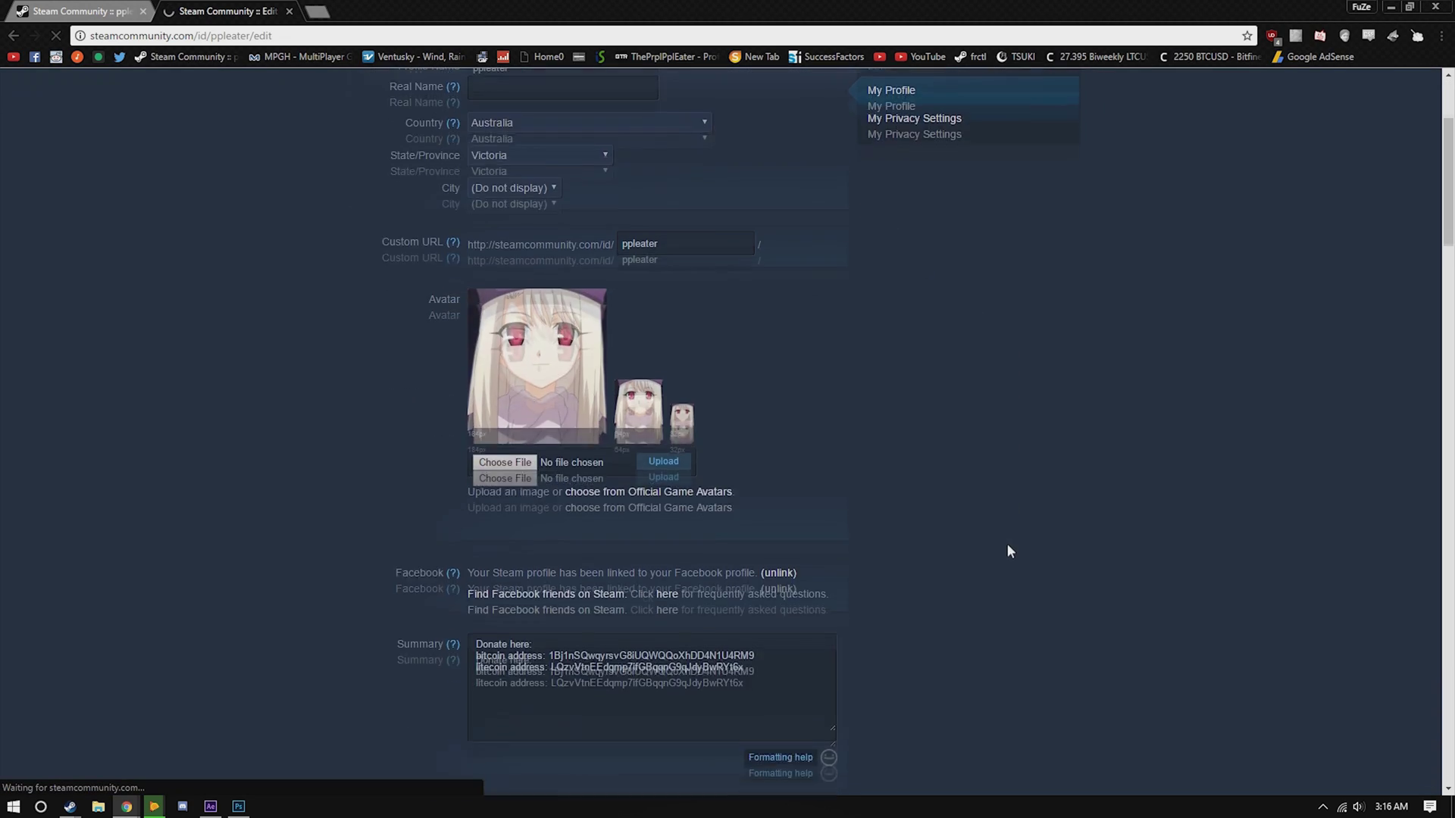
{"action": "scroll", "coordinate": [1006, 540], "scroll_direction": "down", "scroll_amount": 5}
{"action": "scroll", "coordinate": [1004, 539], "scroll_direction": "up", "scroll_amount": 3}
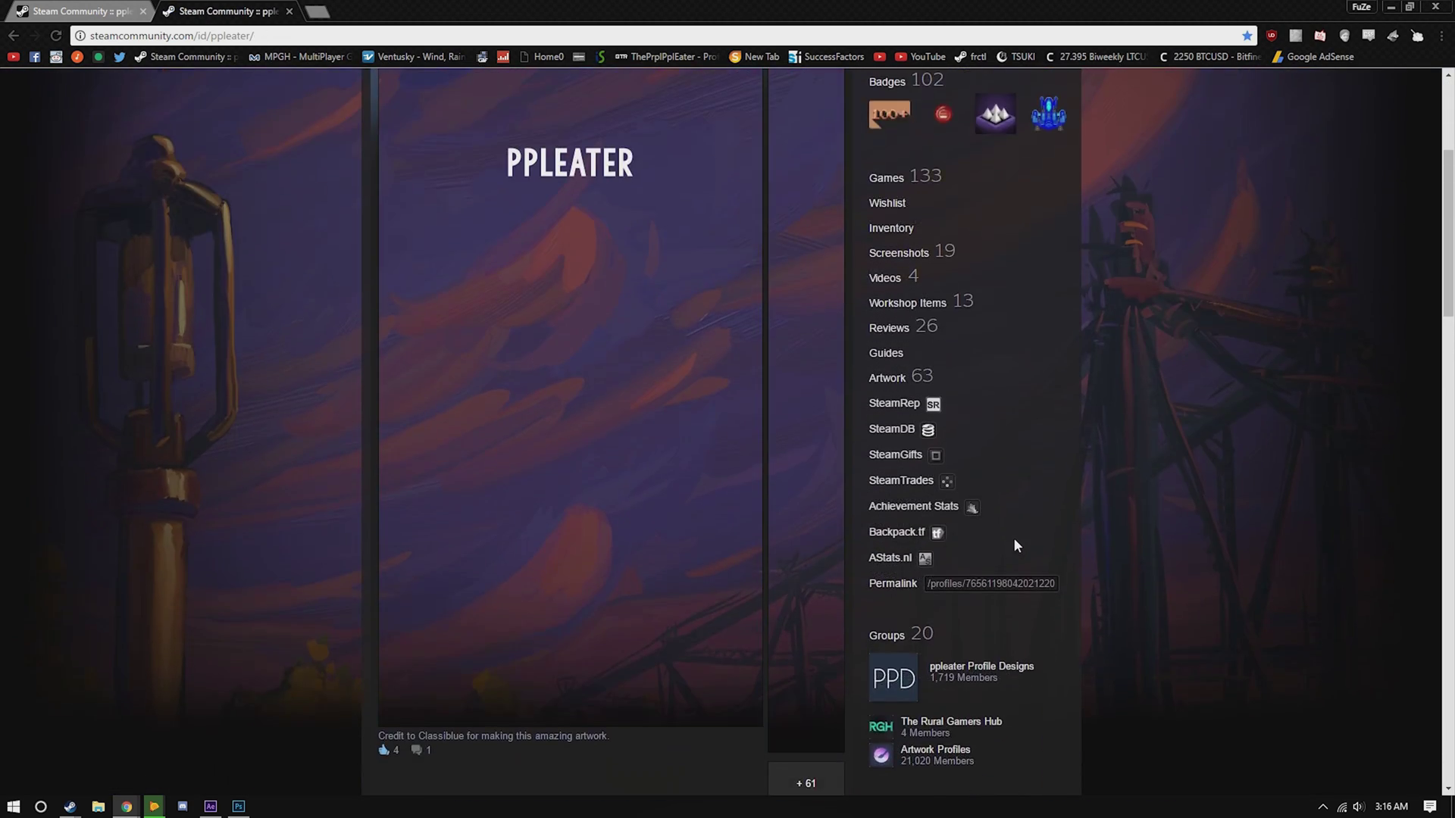
{"action": "scroll", "coordinate": [1012, 538], "scroll_direction": "down", "scroll_amount": 6}
{"action": "scroll", "coordinate": [1016, 535], "scroll_direction": "up", "scroll_amount": 9}
{"action": "scroll", "coordinate": [1017, 541], "scroll_direction": "up", "scroll_amount": 2}
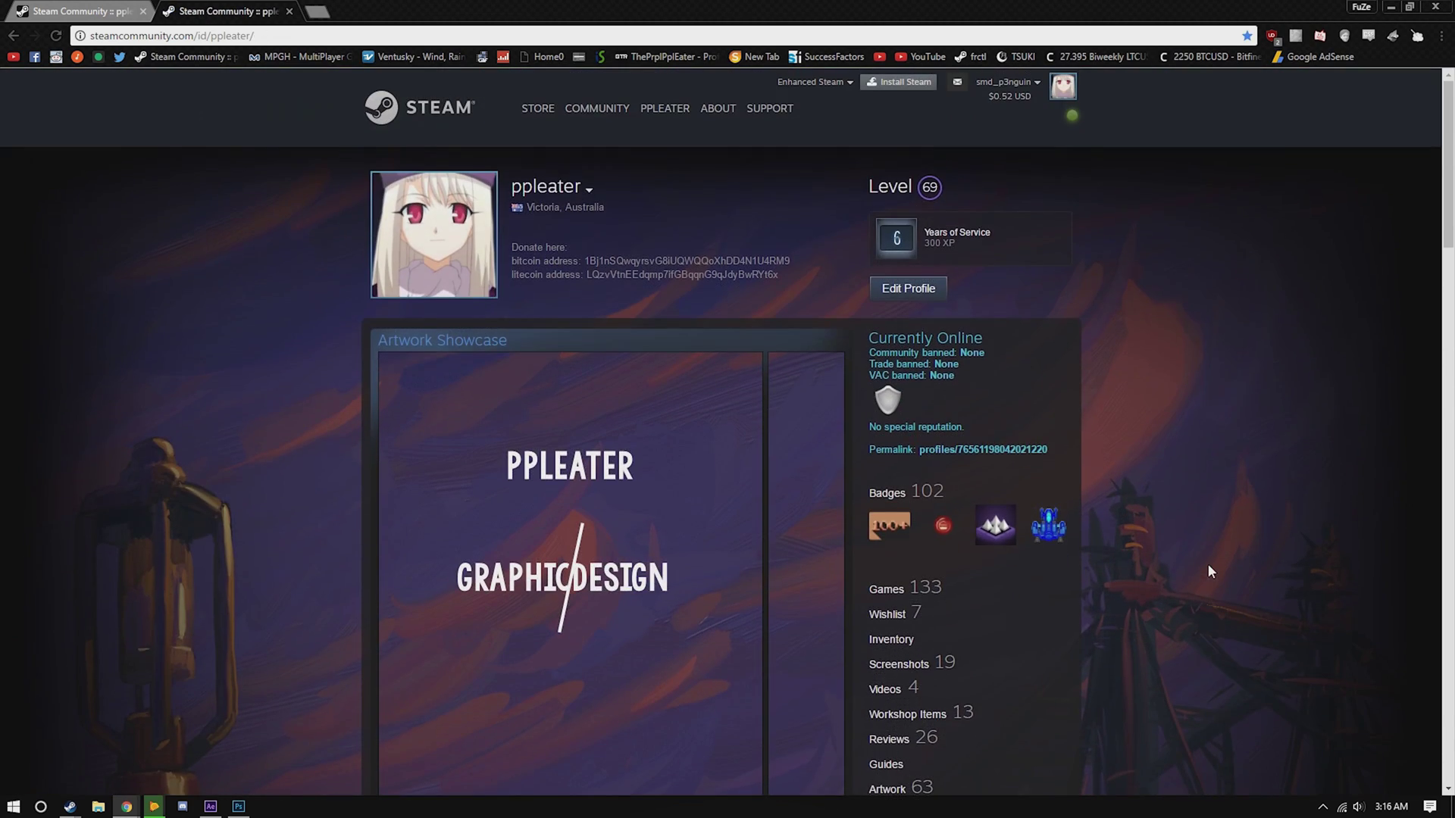